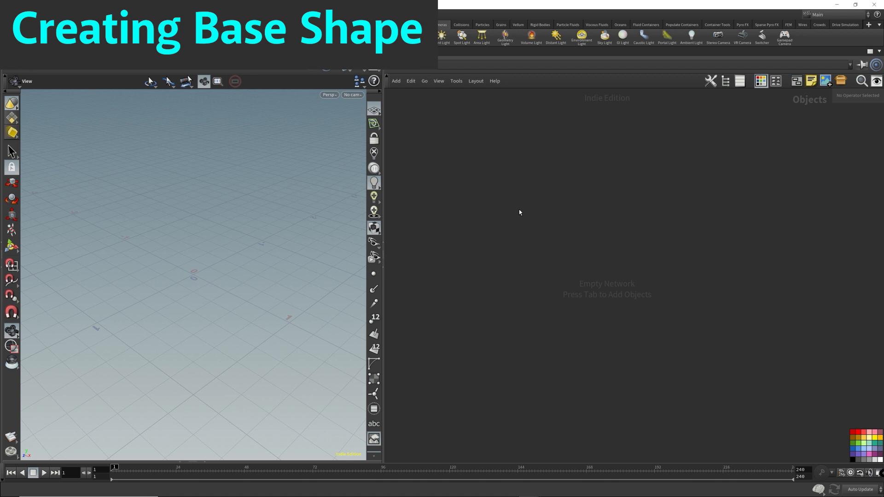
- Add a Geometry object to the empty object network
key(Tab)
key(Return)
click(519, 209)
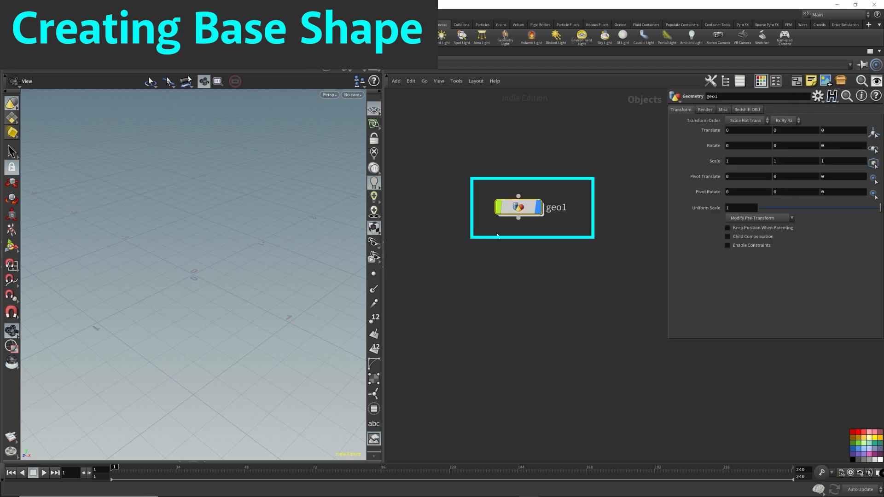
- Enter the geometry object and add a Box node to its empty network
double_click(518, 208)
key(Tab)
key(Return)
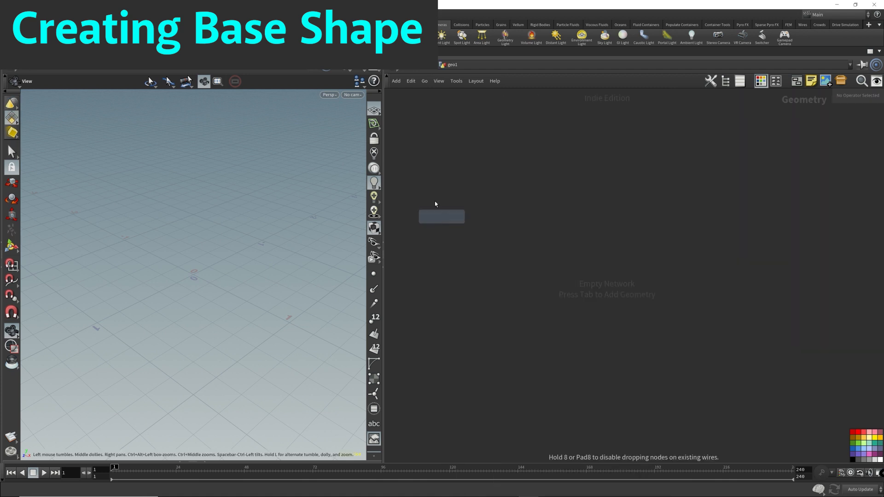
click(435, 204)
drag(384, 206, 280, 202)
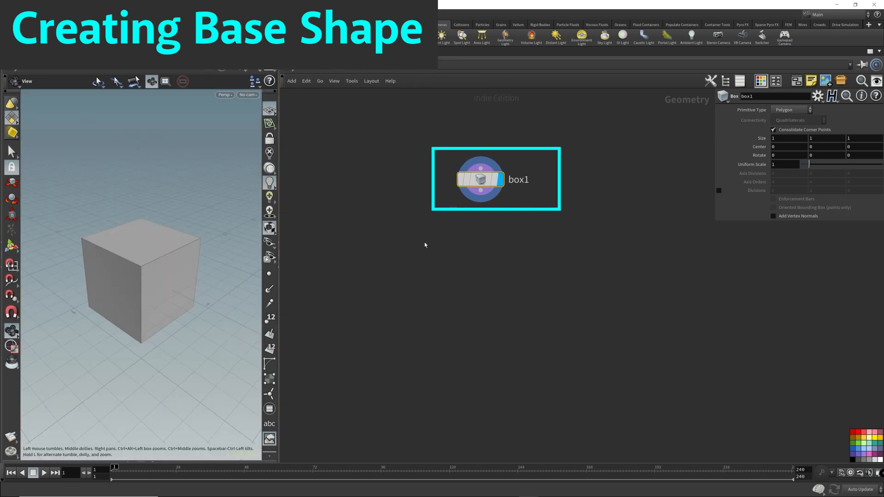
- Add a Transform node connected below the box and name it on_ground_plane
click(480, 190)
key(Tab)
text(tran)
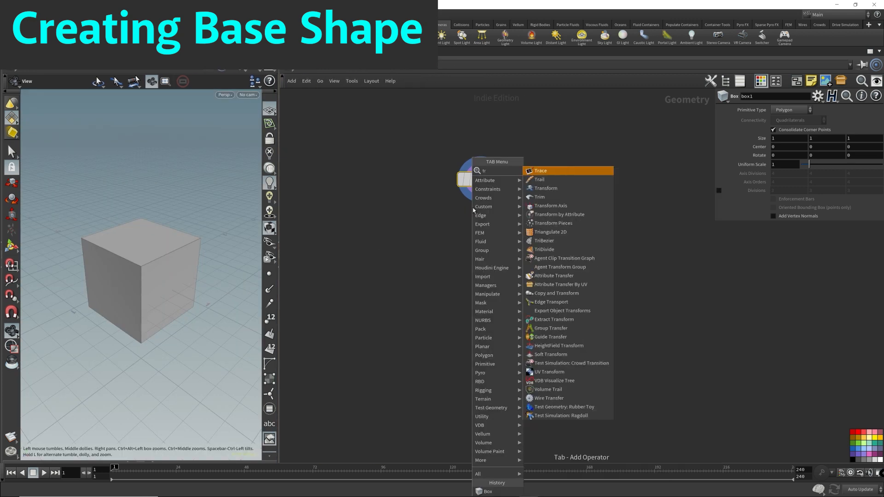
key(Return)
click(482, 218)
double_click(531, 227)
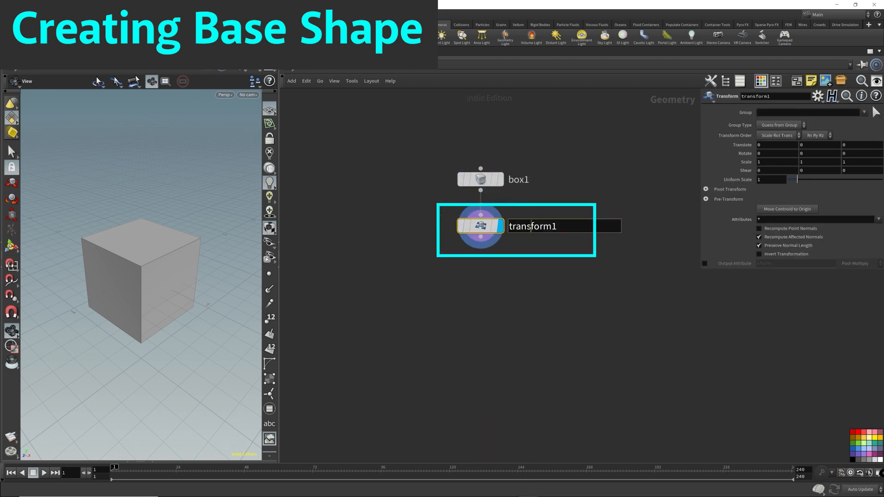
text(on_ground_plane)
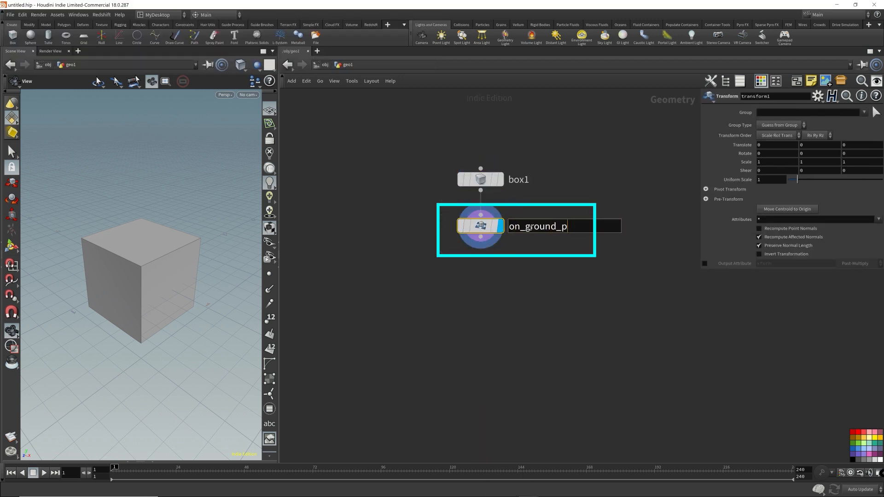
key(Return)
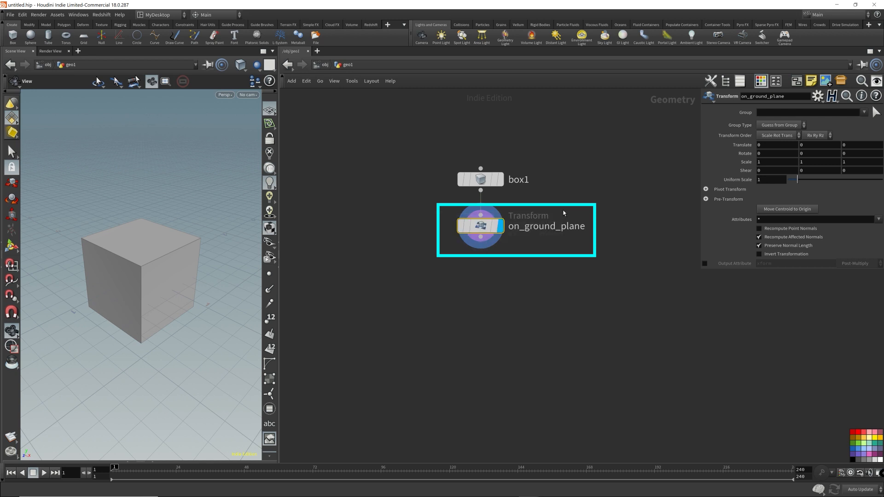
- Set the Y translate of the on_ground_plane node to 0.5
drag(196, 269, 168, 286)
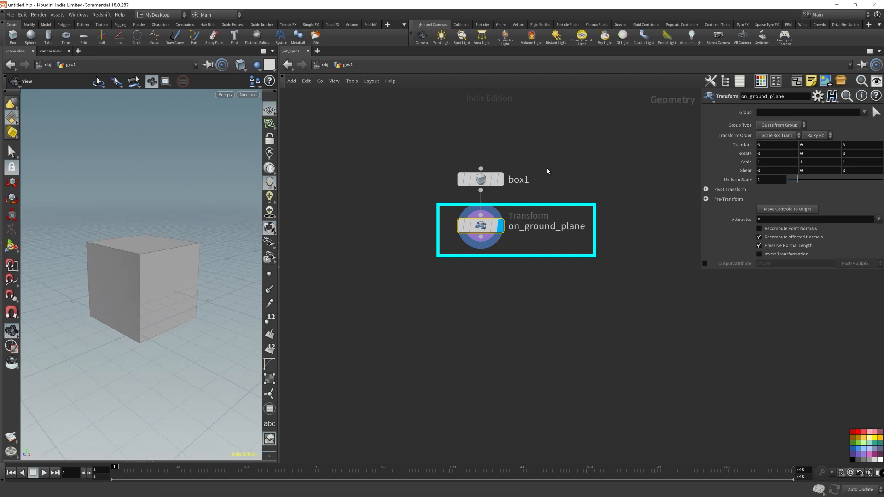
text(5)
key(Return)
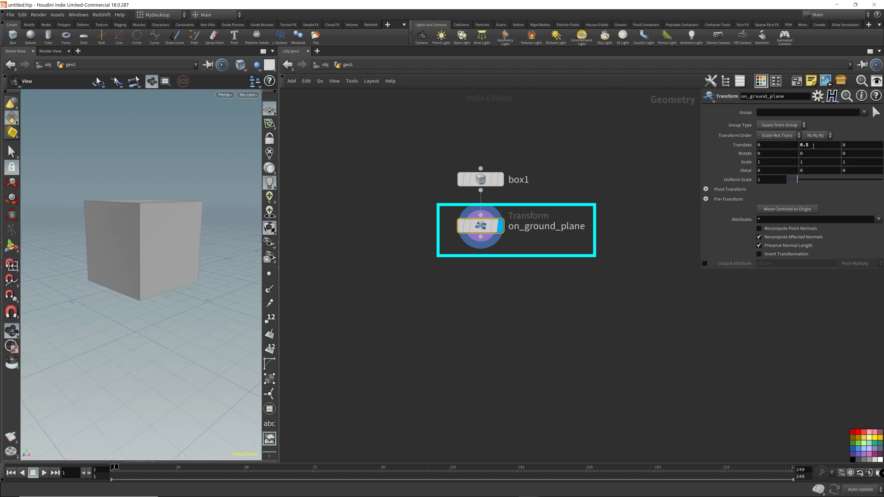
- Add a Transform node below on_ground_plane, name it height and make it the displayed node
click(481, 237)
key(Tab)
key(Return)
click(476, 275)
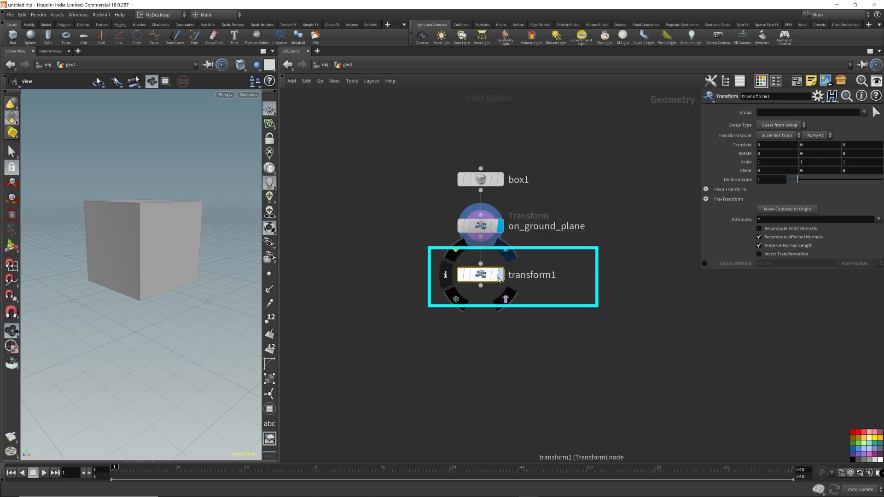
double_click(526, 271)
text(height)
key(Return)
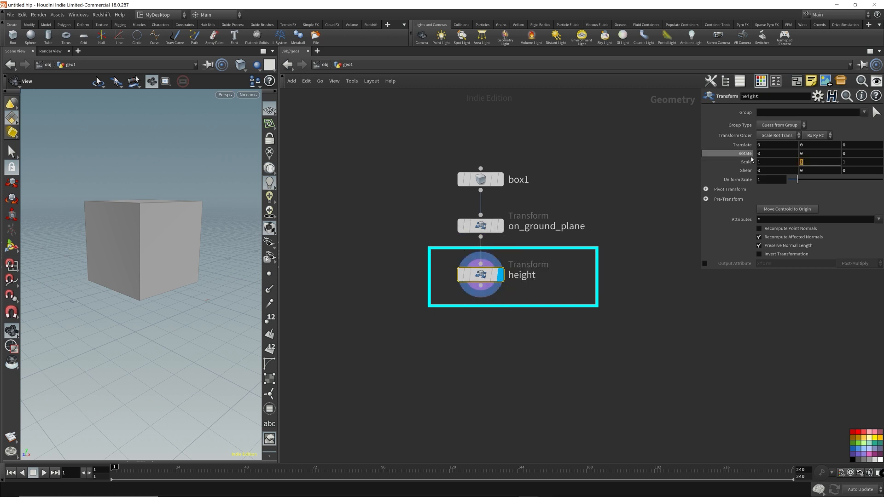
- Set the Y scale of the height node to 2
double_click(810, 162)
text(2)
key(Return)
drag(177, 192, 184, 228)
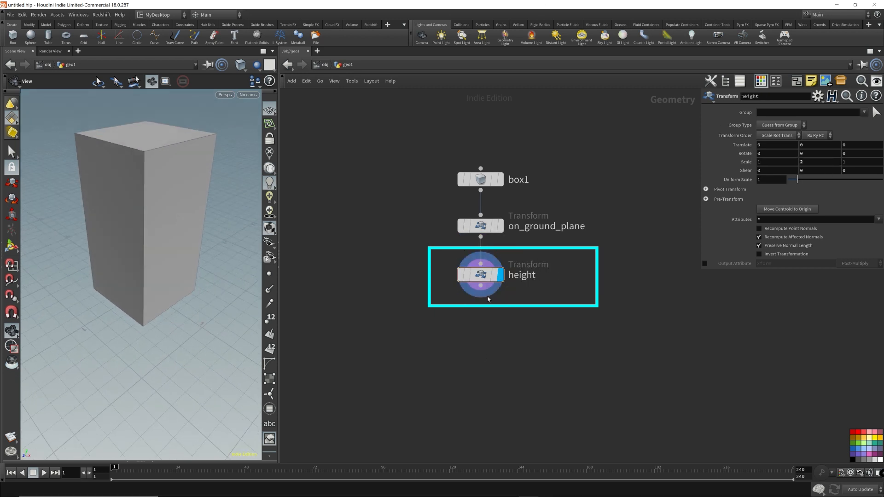
- Add a Null node connected below the height node and name it Geo
middle_drag(488, 298, 455, 259)
right_click(448, 245)
text(null)
key(Return)
click(448, 283)
double_click(480, 284)
text(Geo)
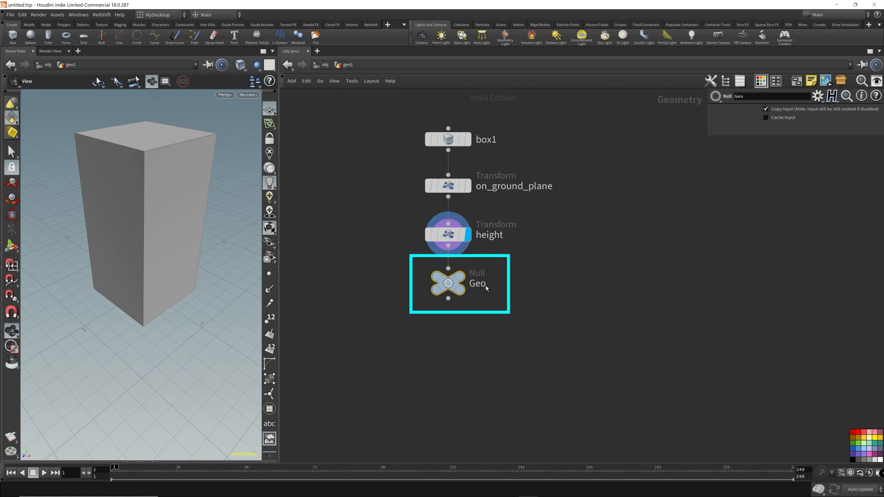
key(Return)
- Branch a Transform node off the Geo null, offset to its side, and name it move_to_half_grid
mouse_move(448, 298)
mouse_down()
mouse_move(455, 335)
mouse_move(599, 334)
mouse_move(580, 334)
mouse_up()
key(Tab)
text(tran)
key(Return)
click(500, 331)
double_click(636, 335)
text(move_to_half_grid)
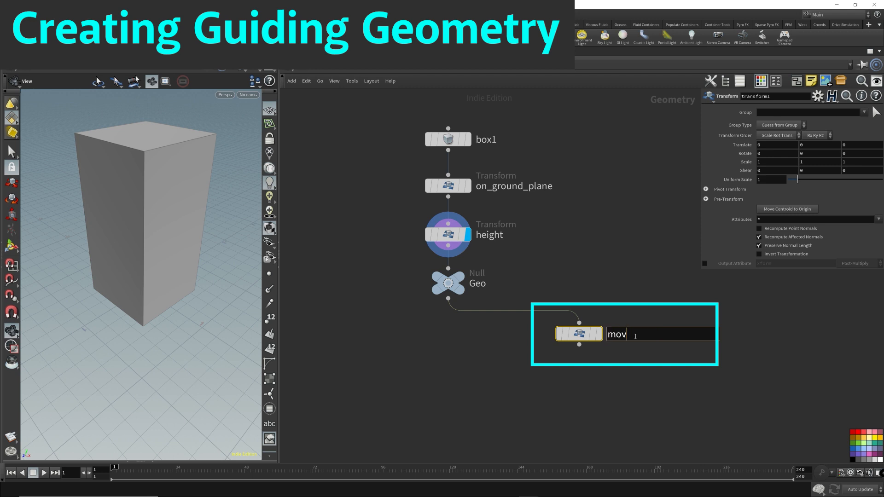
key(Return)
- Display the move_to_half_grid node and set its X translate to 0.5
click(600, 337)
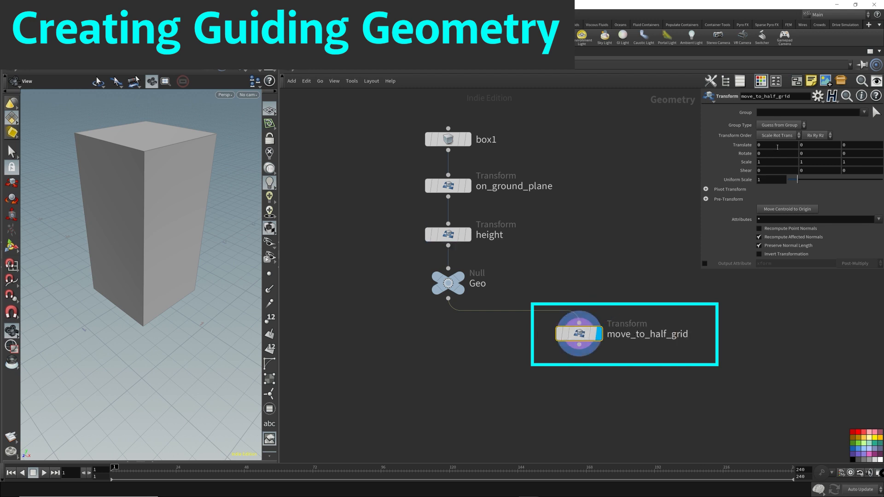
click(777, 145)
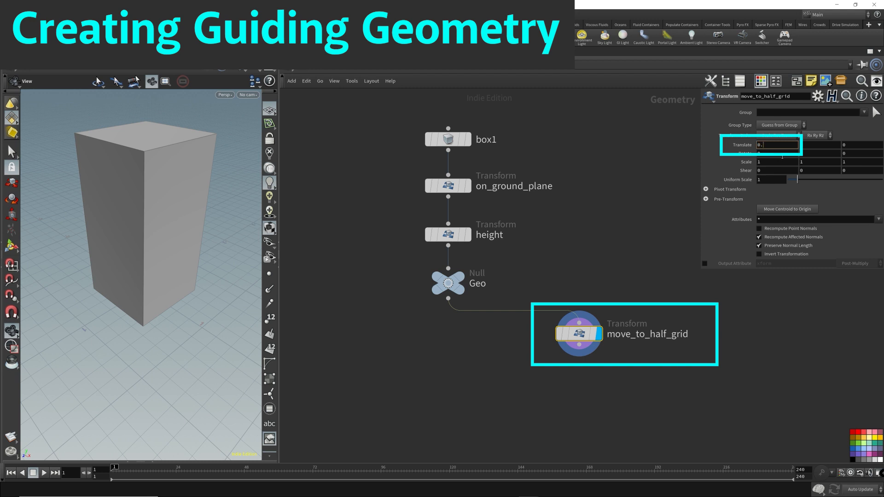
key(Return)
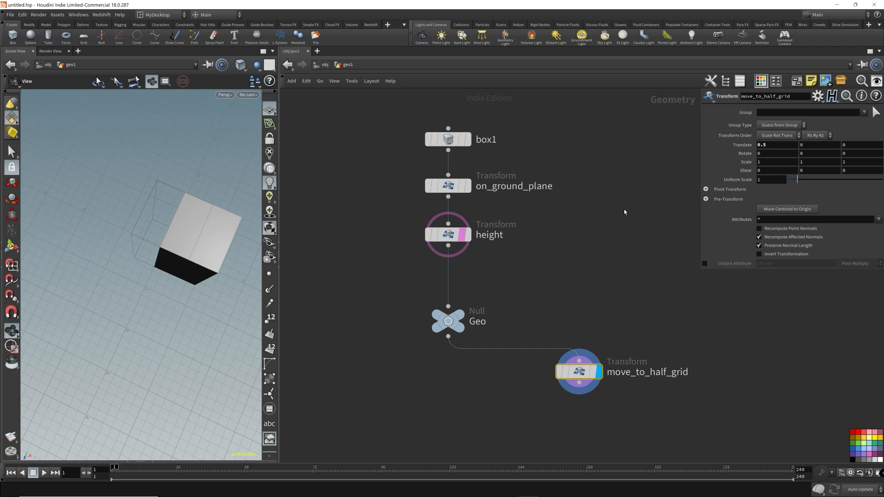
- Insert a Transform node between height and the Geo null and name it stretch
key(Tab)
click(584, 152)
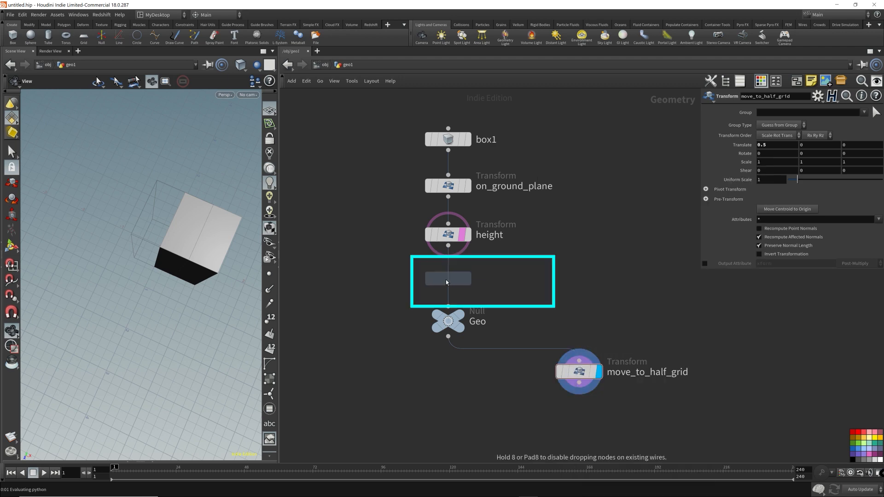
click(454, 284)
double_click(507, 281)
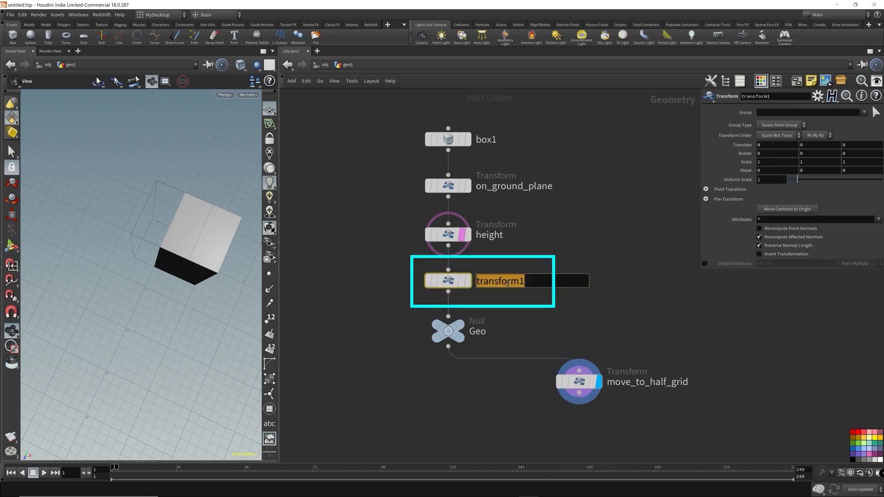
text(stretch)
key(Return)
- Set the stretch node's Z scale to 2 and show that node as a template
double_click(857, 162)
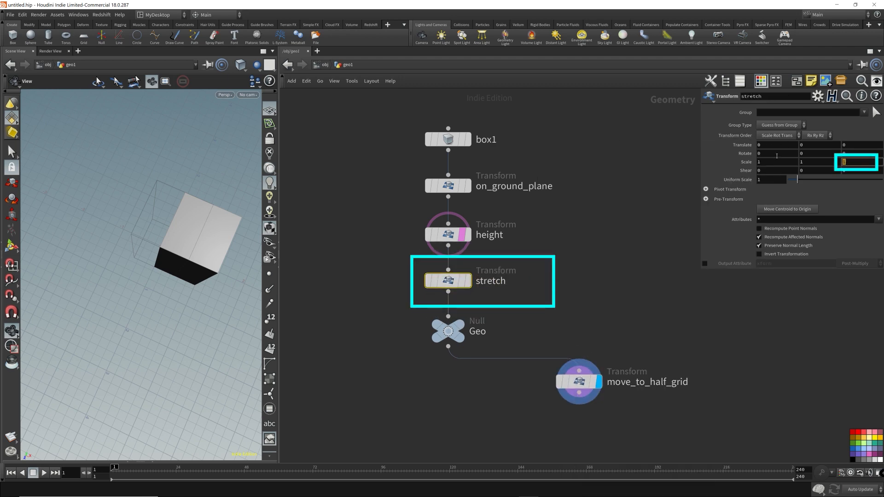
text(2)
key(Return)
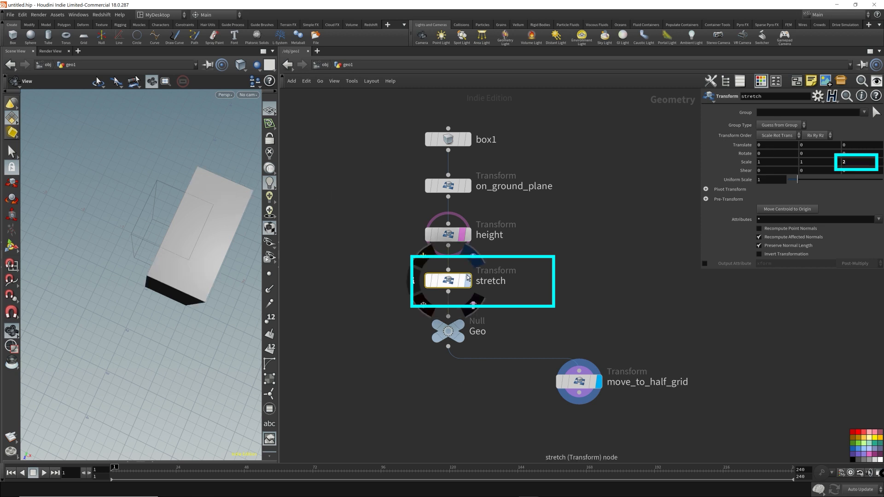
click(461, 280)
drag(568, 329, 700, 440)
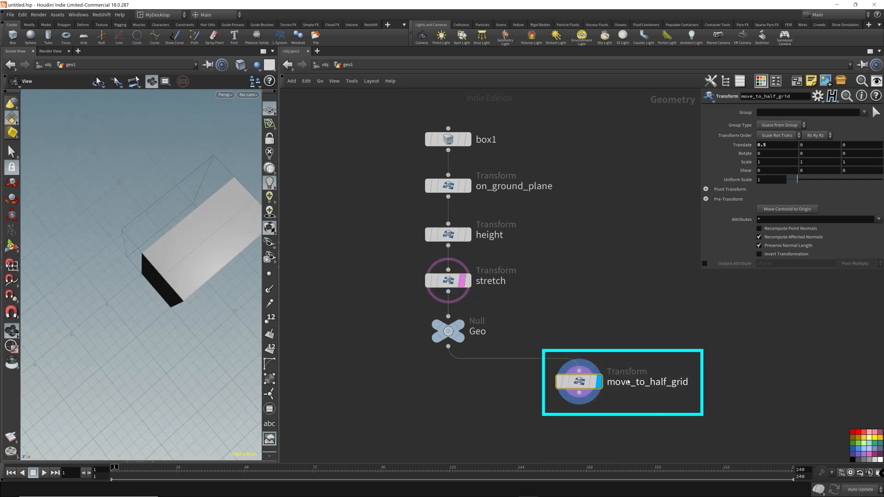
- Add a second Transform node directly below the Geo null and make it the displayed node
click(448, 347)
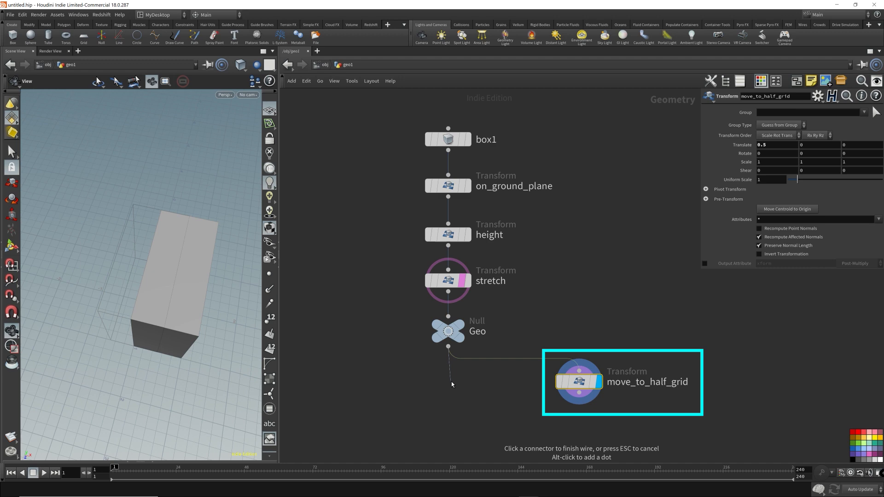
key(Tab)
text(tran)
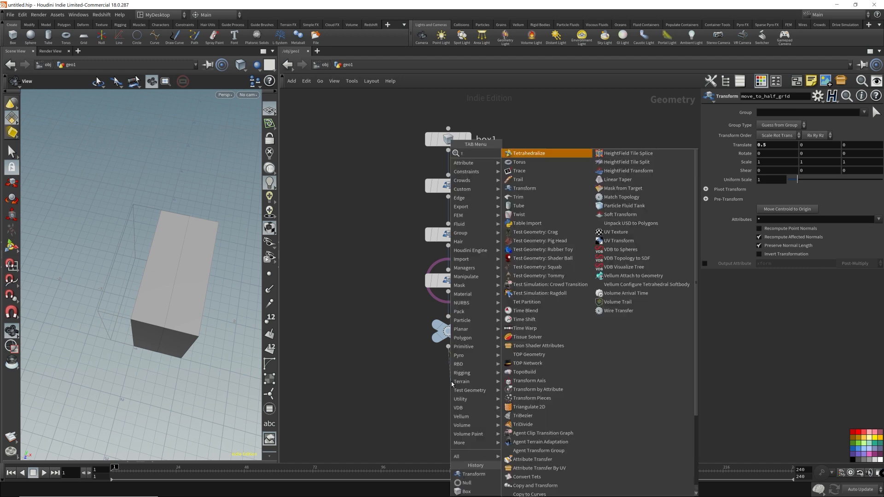
key(Return)
click(451, 382)
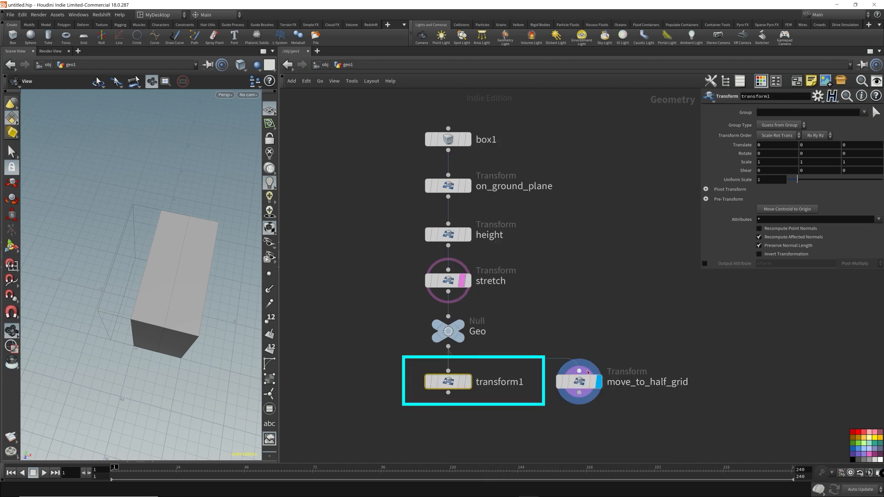
click(467, 382)
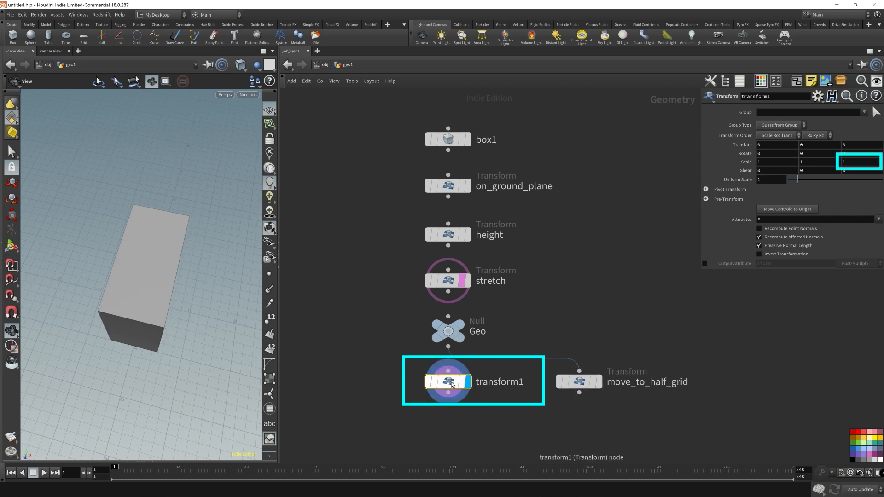
click(860, 162)
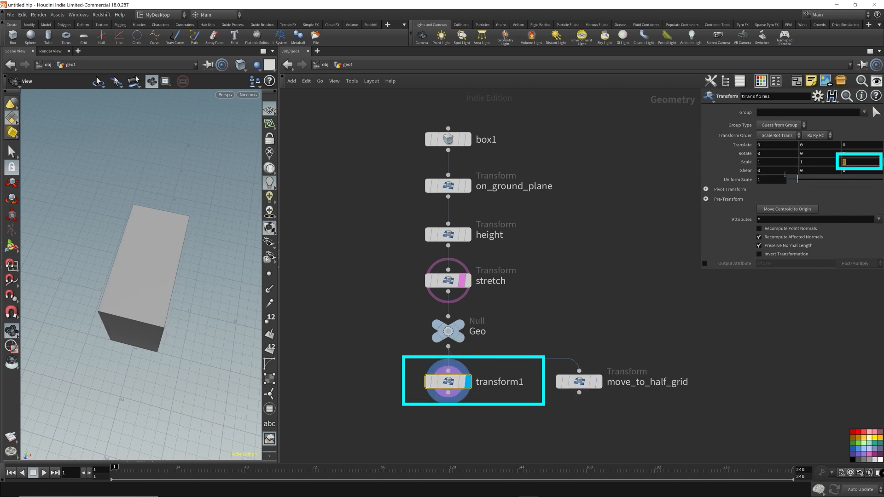
text(2)
key(Return)
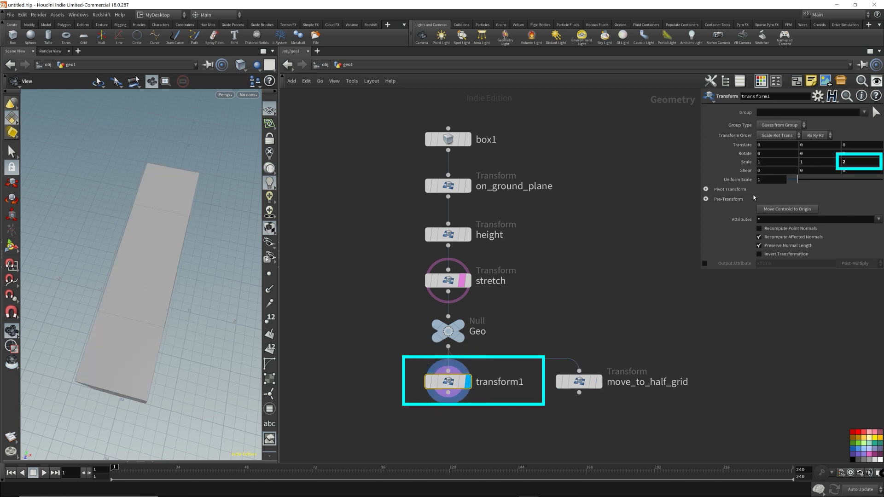
key(ctrl+z)
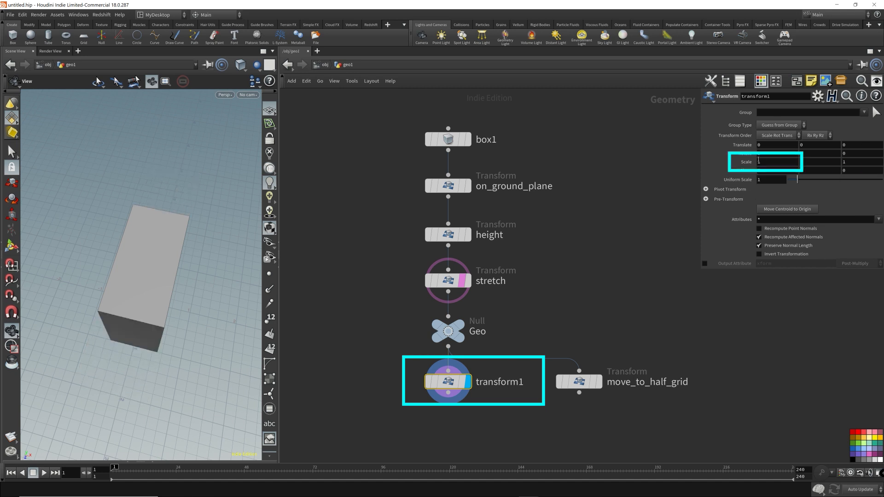
- Set the X scale of the Transform node directly below Geo to 2 and rename the node bigger
click(764, 162)
text(2)
key(Return)
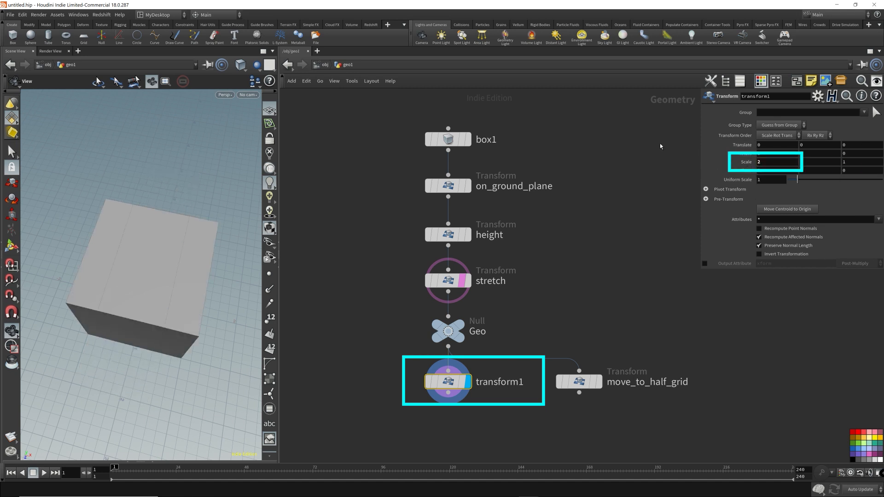
double_click(500, 382)
text(bigger)
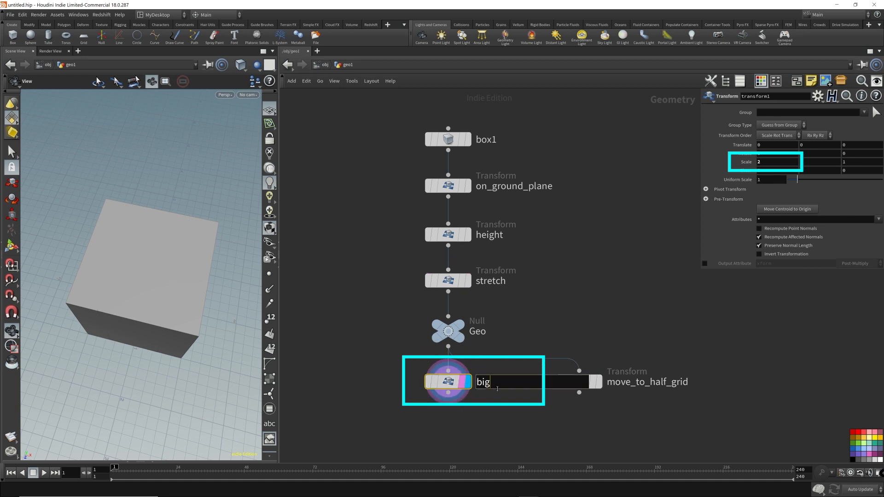
key(Return)
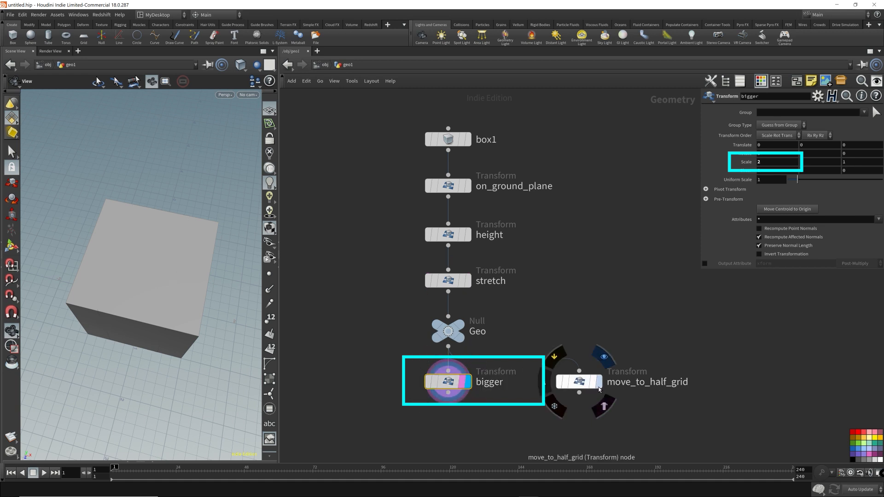
- Select the move_to_half_grid node and make it the displayed node
click(599, 384)
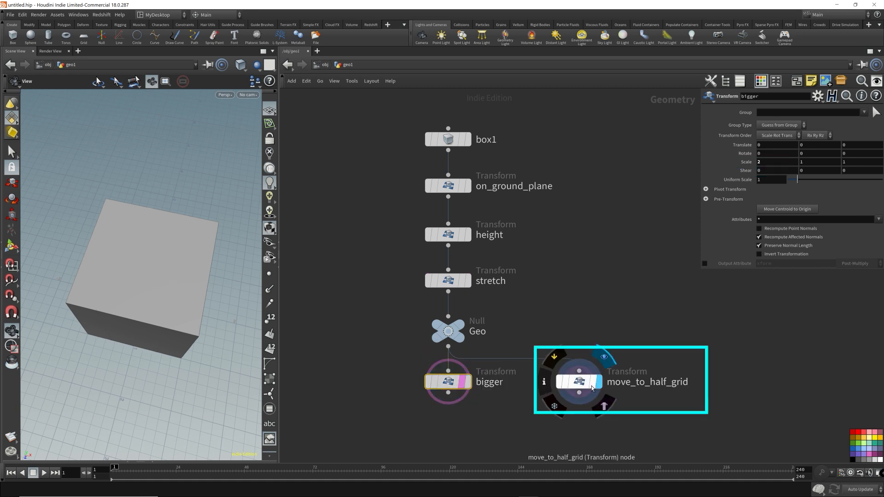
click(593, 388)
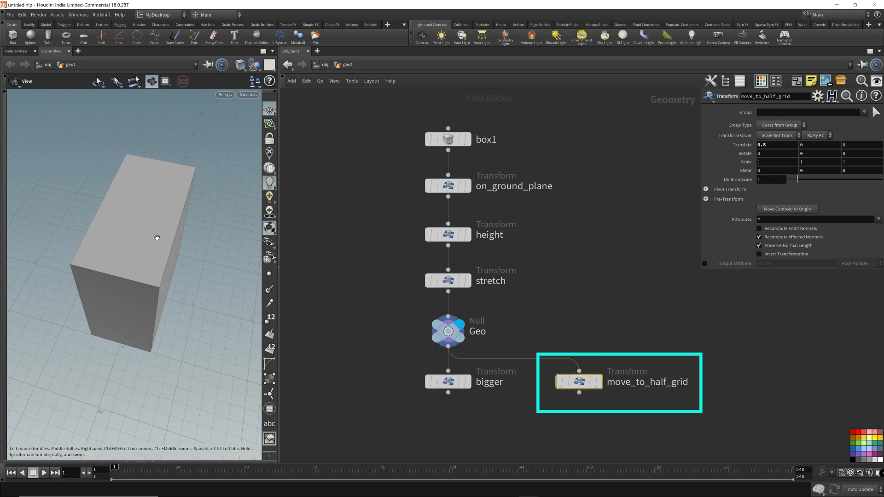
click(599, 382)
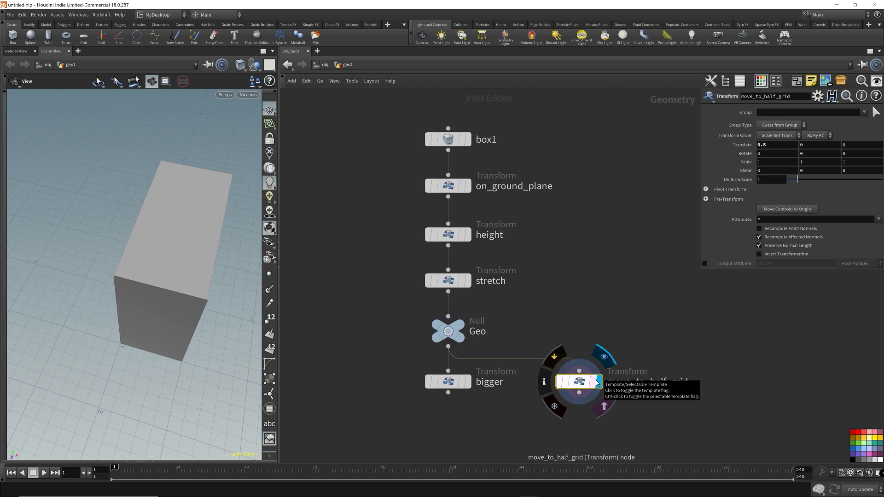
- Add a Mirror node below the move_to_half_grid node and line it up beneath it
mouse_move(152, 322)
mouse_down()
mouse_move(89, 342)
mouse_move(143, 295)
mouse_up()
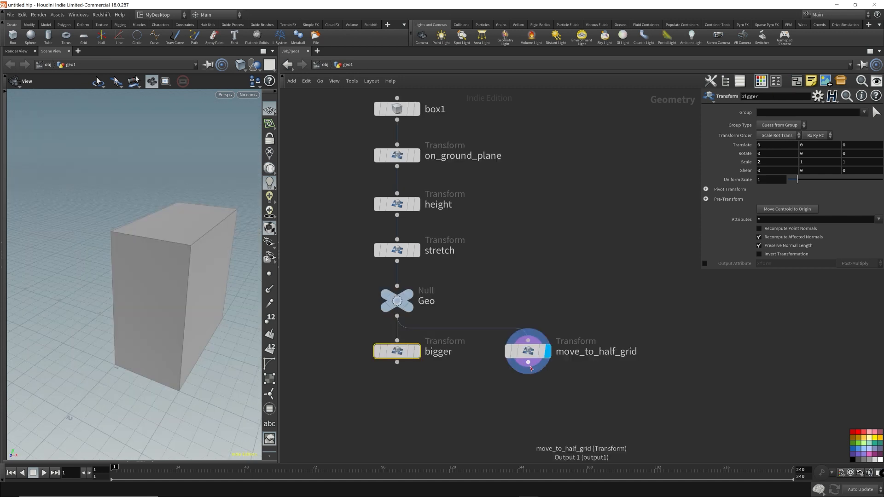
click(528, 362)
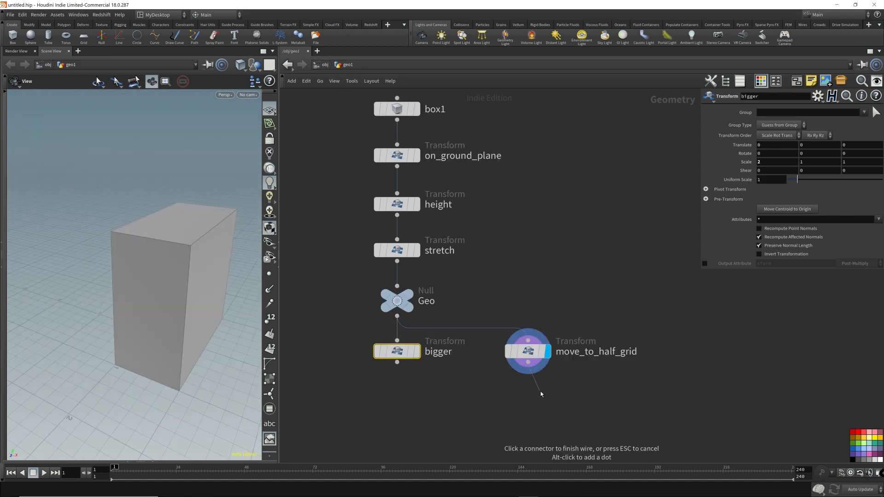
key(Tab)
text(mirr)
key(Return)
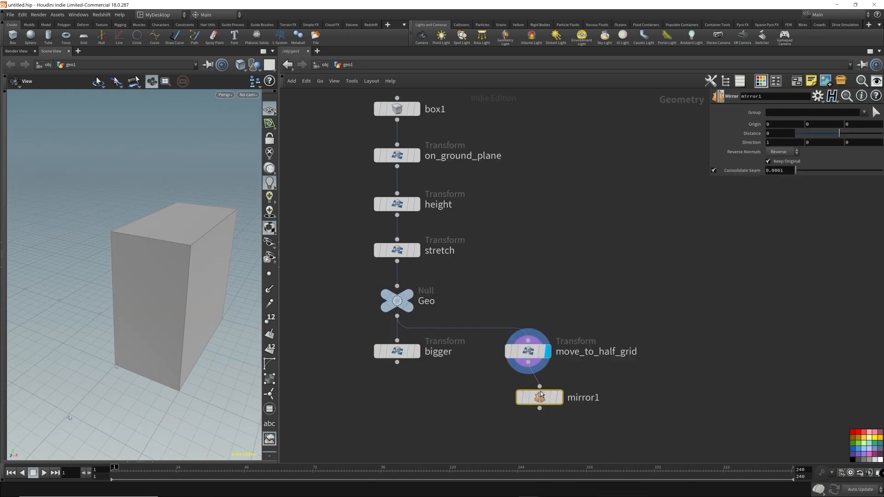
drag(534, 404, 523, 411)
- Move the move_to_half_grid and mirror1 nodes farther from the bigger node and make mirror1 the displayed node
shift+click(525, 352)
drag(524, 352, 651, 352)
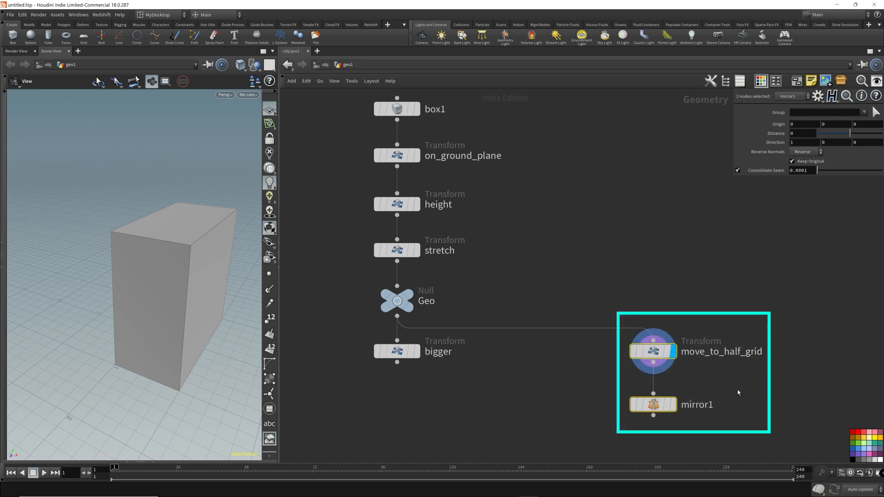
click(673, 404)
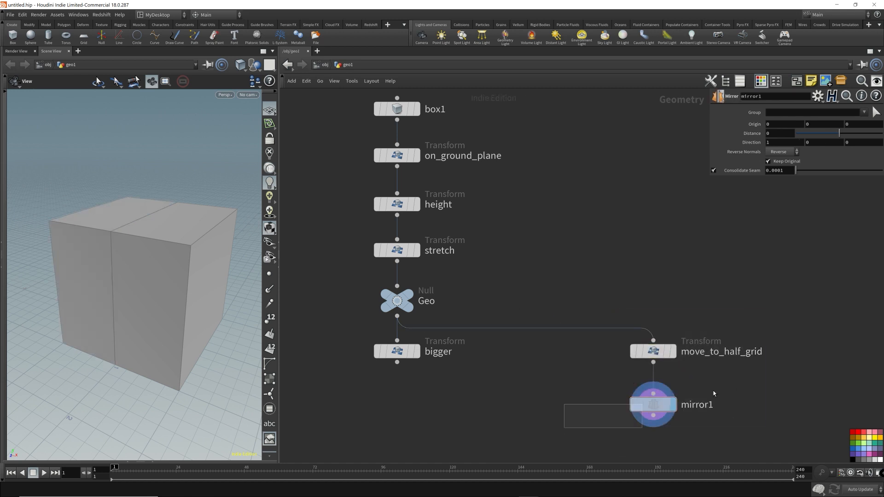
- Bypass mirror1 and insert a Bend node between move_to_half_grid and mirror1
click(630, 381)
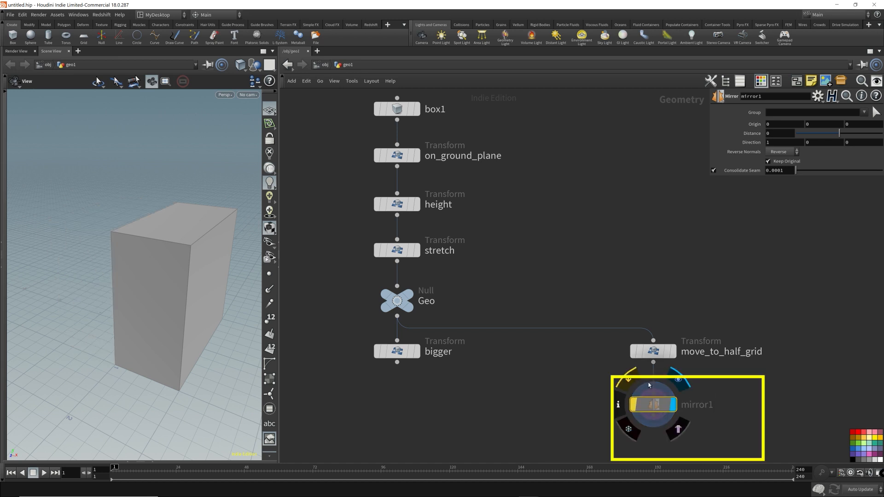
drag(653, 404, 653, 433)
key(Tab)
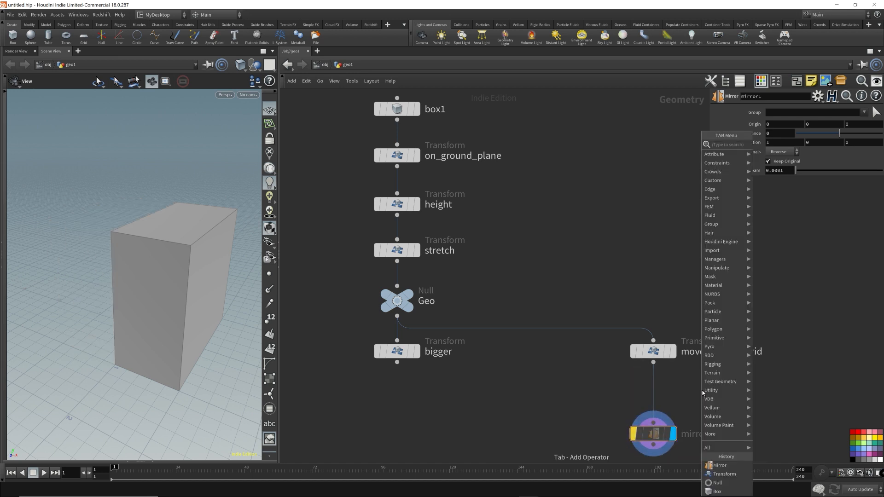
text(bl)
key(Return)
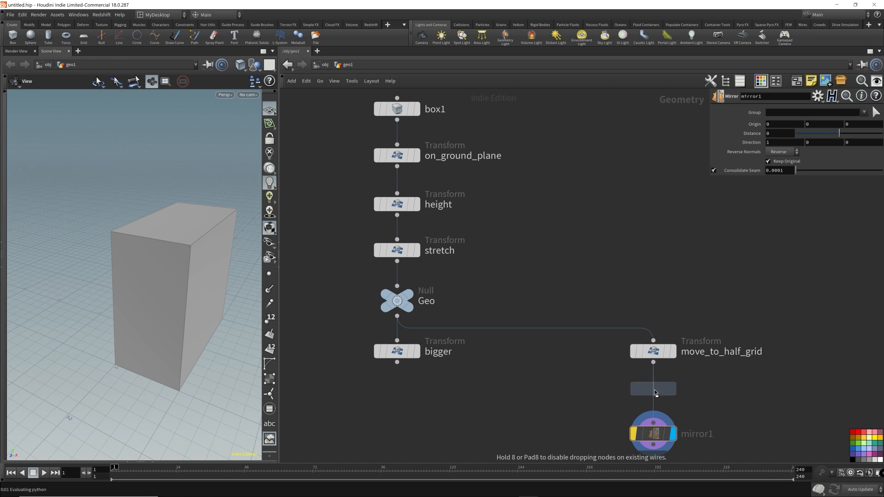
click(655, 390)
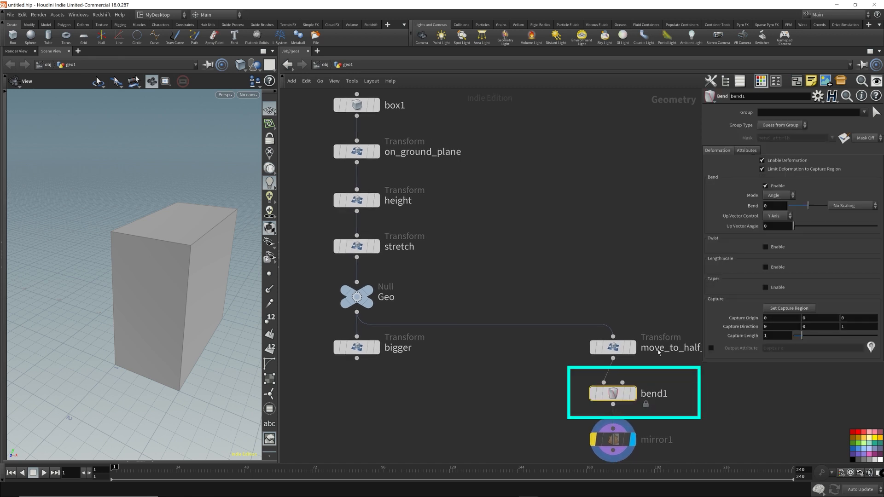
- Display the bend1 node and bend the box in the viewport to about -17.8
click(570, 393)
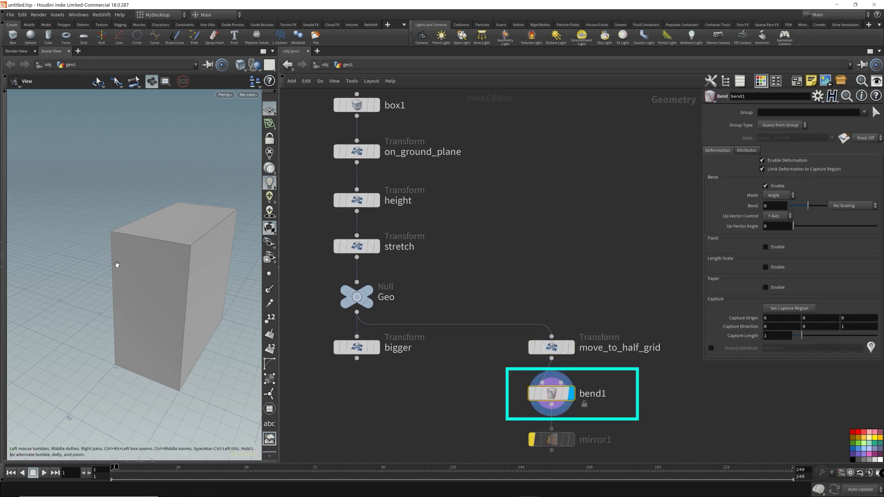
key(Return)
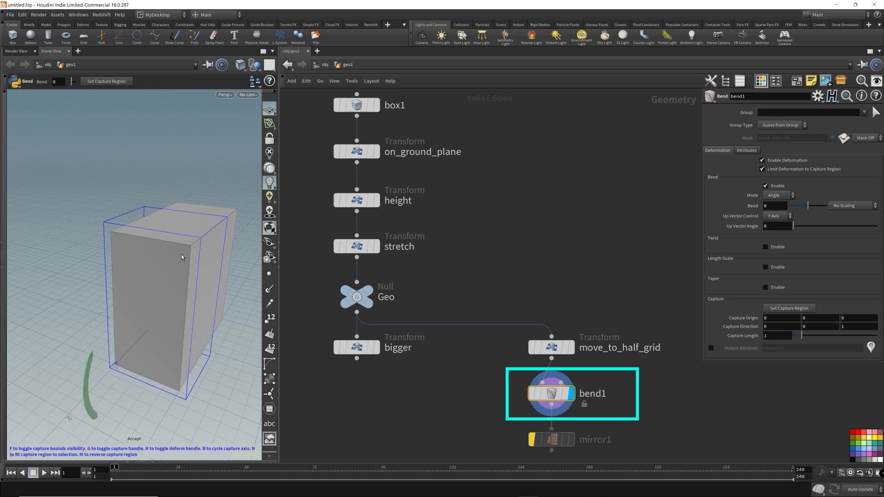
mouse_move(92, 367)
mouse_down()
mouse_move(104, 371)
mouse_move(77, 370)
mouse_move(84, 370)
mouse_up()
drag(516, 322, 631, 459)
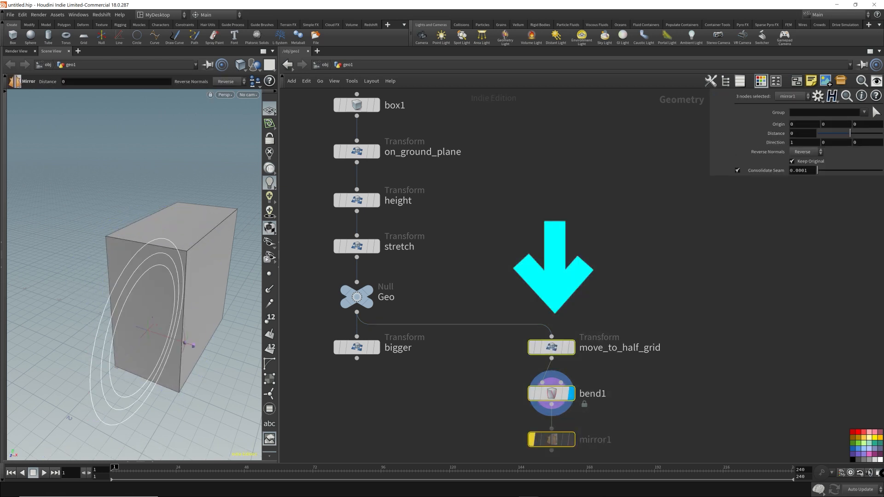
click(592, 395)
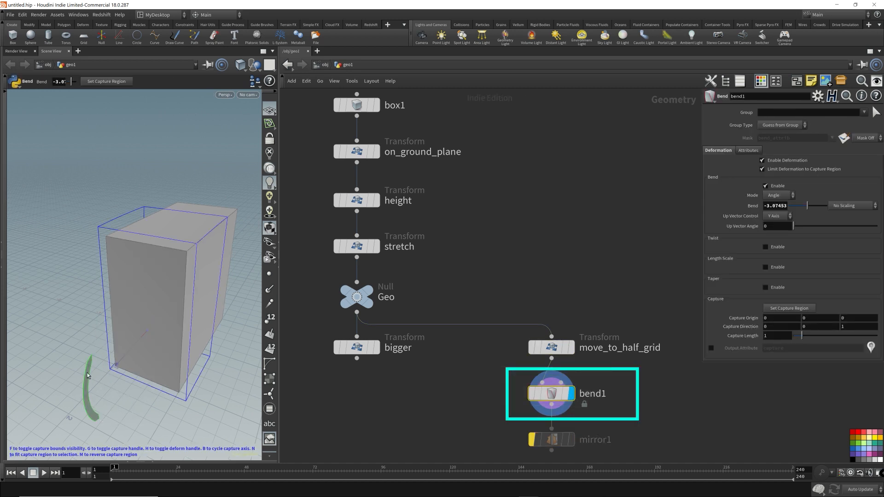
mouse_move(89, 376)
mouse_down()
mouse_move(97, 419)
mouse_move(97, 376)
mouse_move(95, 391)
mouse_up()
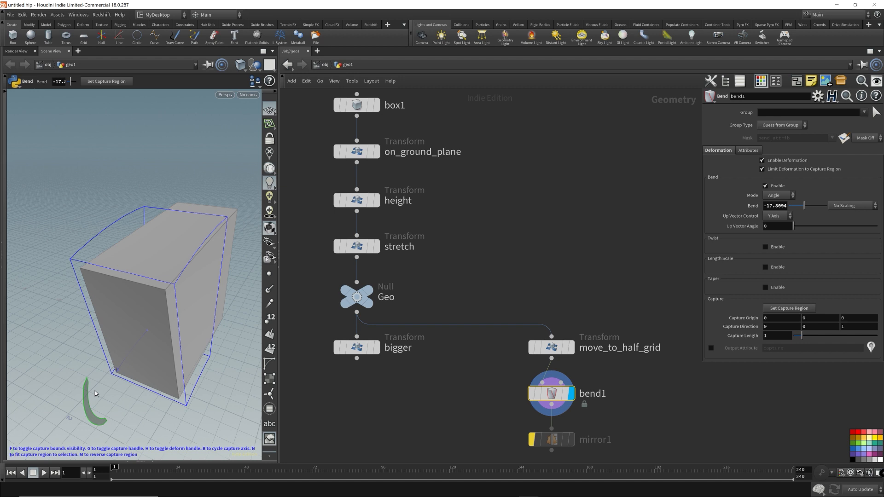
- Bypass the bend1 node below move_to_half_grid
drag(498, 342, 602, 376)
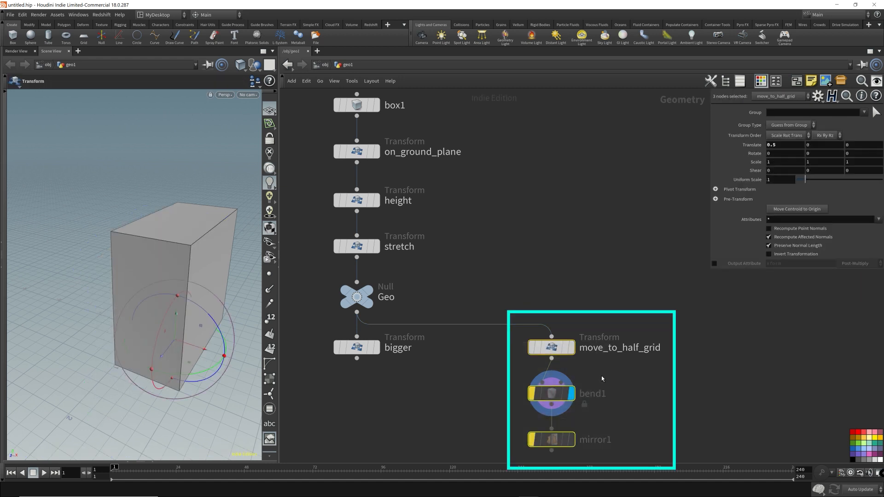
drag(525, 277, 603, 463)
click(612, 316)
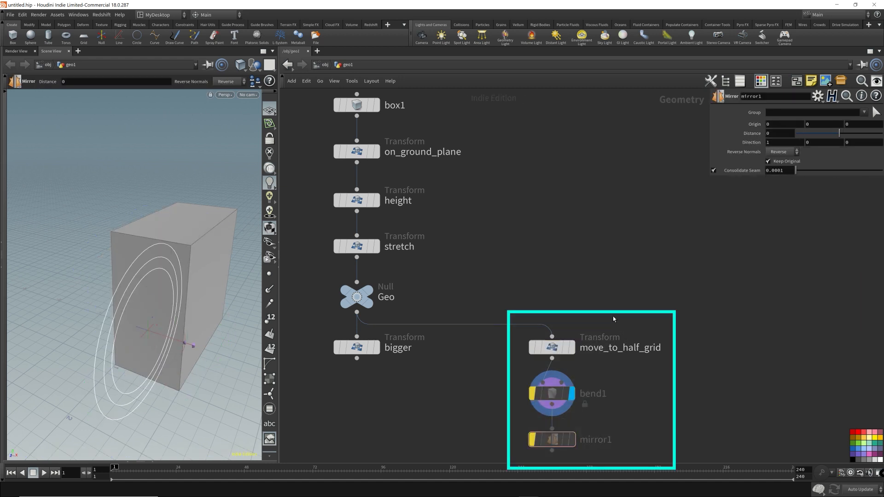
middle_drag(592, 311, 635, 223)
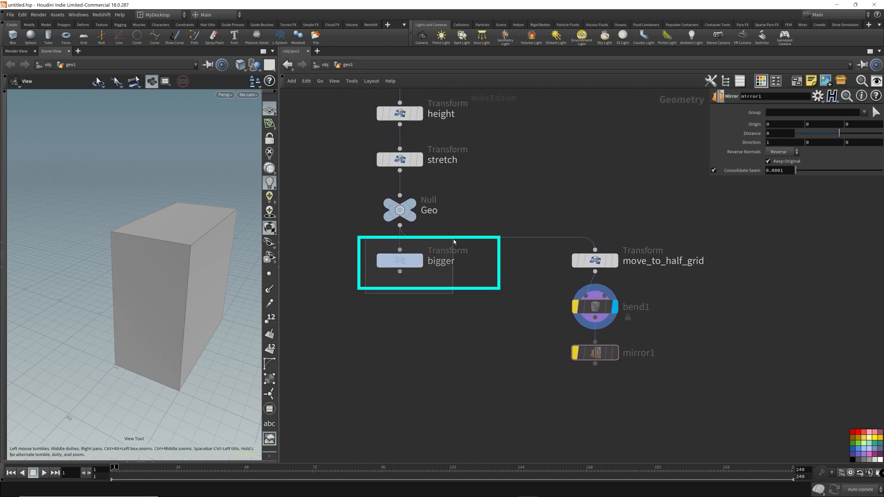
- Move the move_to_half_grid, bend1 and mirror1 nodes together farther away from the bigger node
click(444, 249)
middle_drag(360, 309, 419, 280)
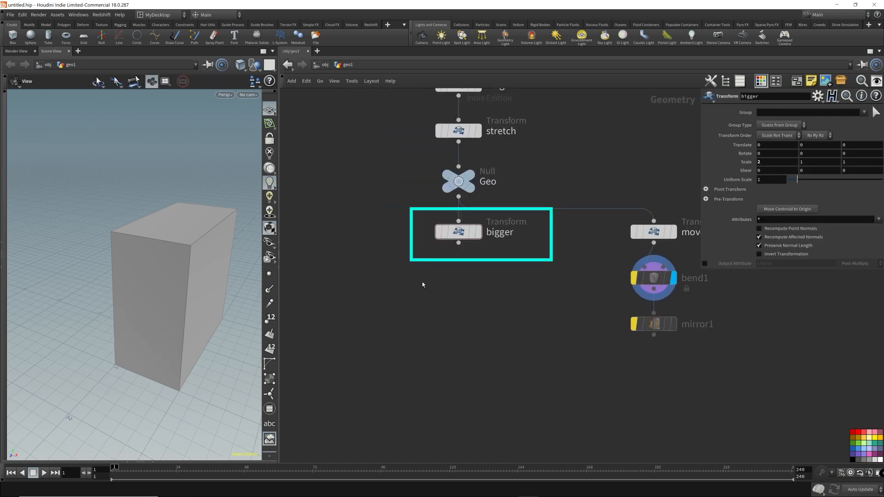
drag(416, 281, 488, 225)
middle_drag(533, 227, 439, 240)
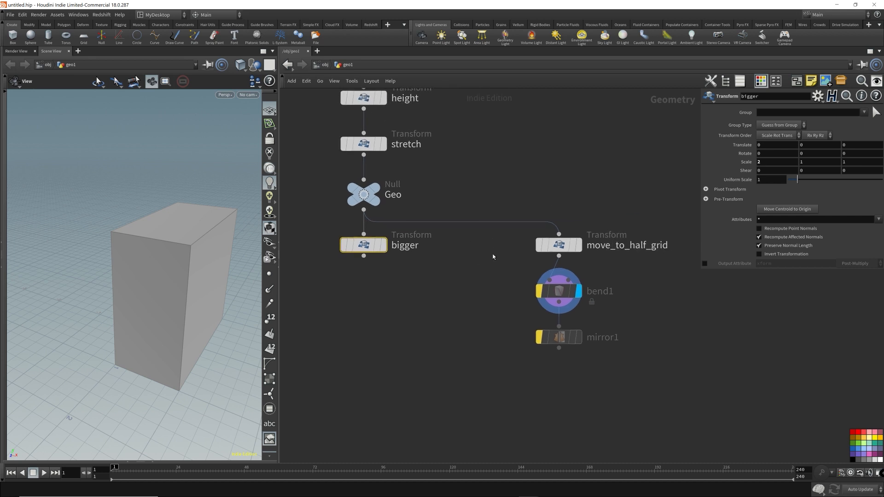
drag(528, 151, 613, 343)
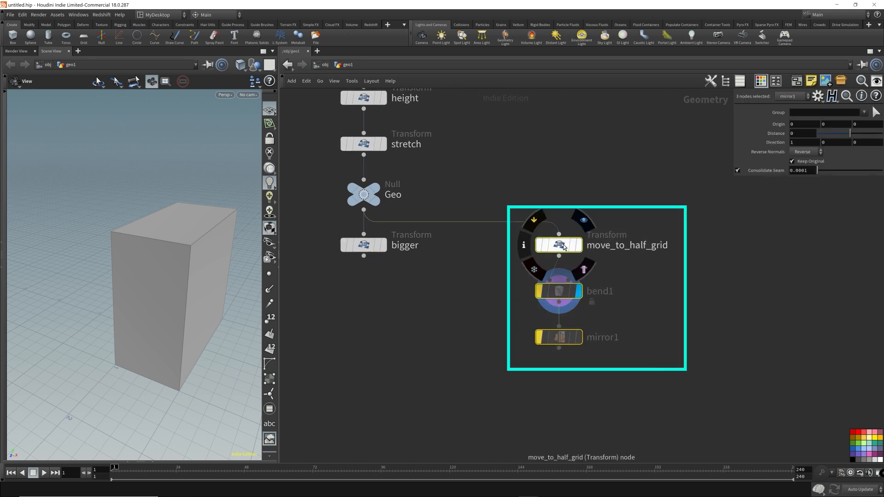
drag(572, 248, 651, 249)
click(650, 249)
middle_drag(651, 249, 543, 254)
middle_drag(553, 180, 553, 236)
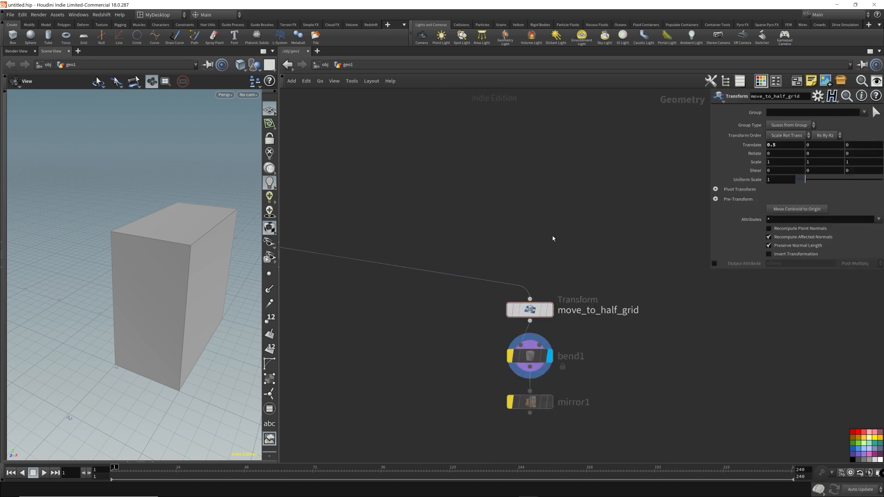
- Insert a Null between Geo and move_to_half_grid and rename it Guiding_Geometry
click(521, 254)
double_click(566, 264)
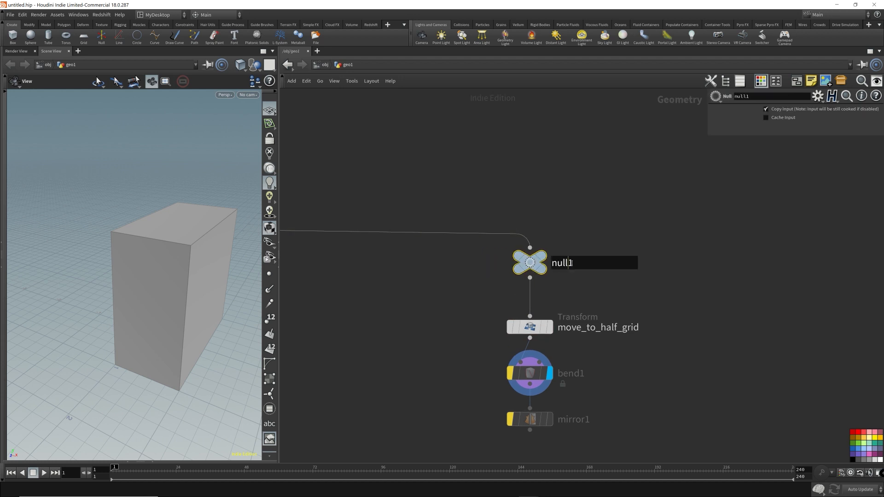
text(Guiding_Geometry)
key(Return)
- Return to the main geometry branch, select the bigger node and make it the displayed node
middle_drag(322, 300, 298, 284)
scroll(489, 270, down, 2)
drag(523, 382, 812, 243)
middle_drag(349, 277, 517, 297)
scroll(460, 295, up, 2)
middle_drag(461, 296, 440, 308)
drag(401, 275, 464, 212)
click(461, 227)
- Add an RBD Material Fracture node below the bigger node and make it the displayed node
click(441, 238)
key(Tab)
key(Return)
click(449, 279)
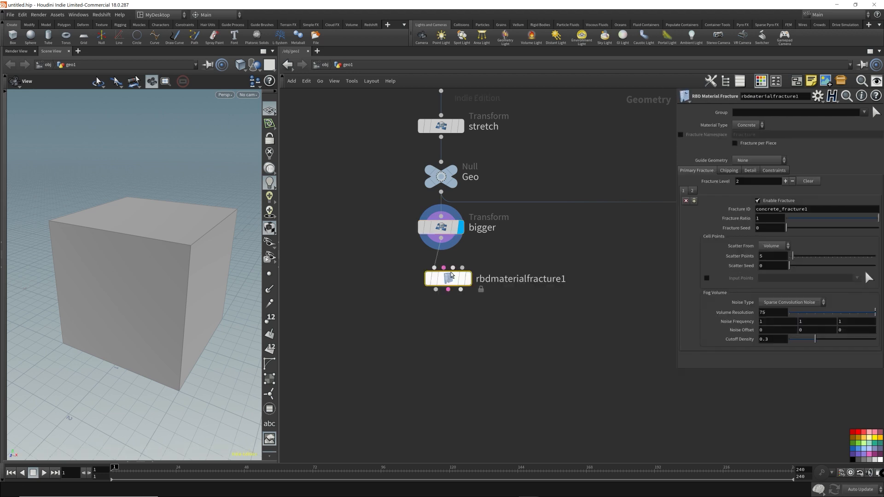
drag(449, 279, 448, 307)
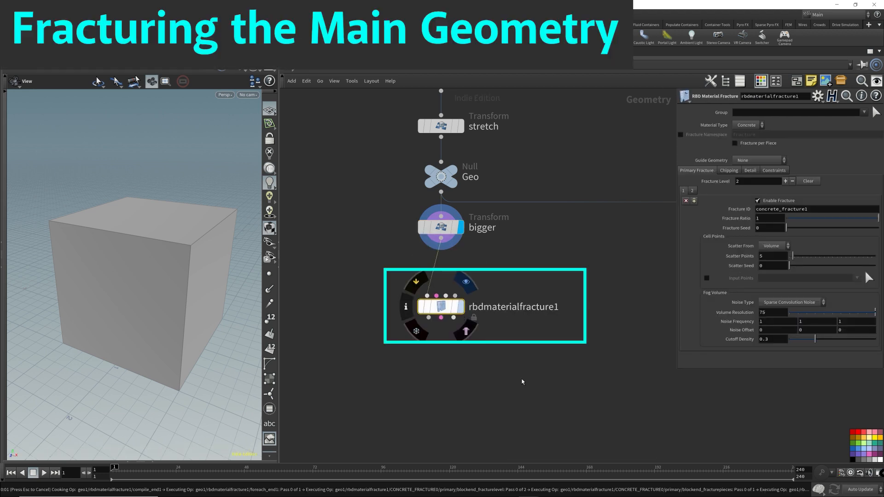
click(461, 307)
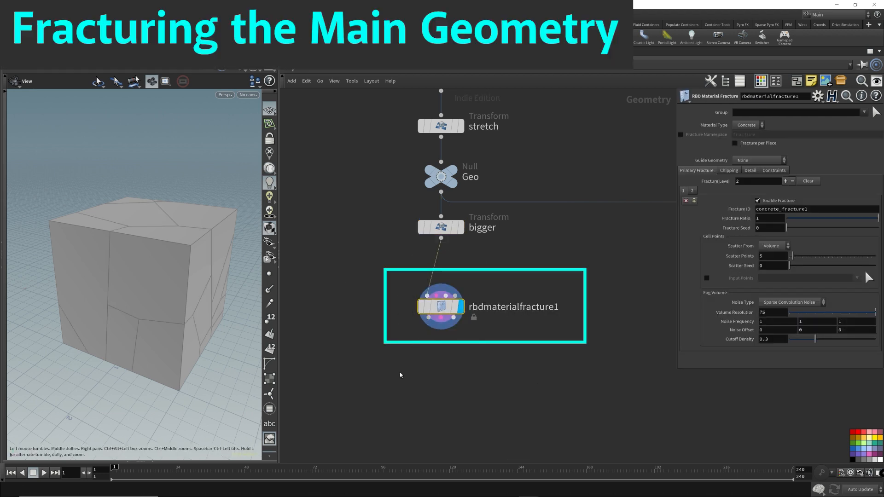
- Add a displayed RBD Exploded View node fed by rbdmaterialfracture1's outputs, and space the two nodes apart with the exploded view off to the side
key(Tab)
text(rbd ex)
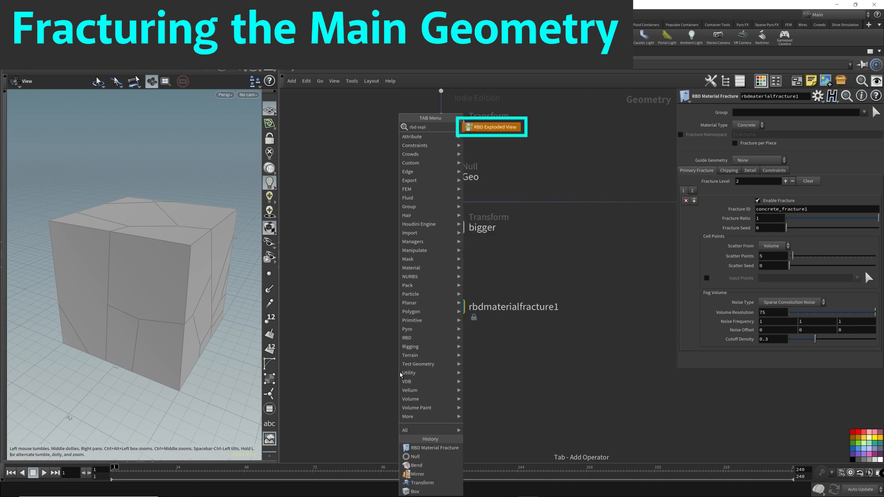
key(Return)
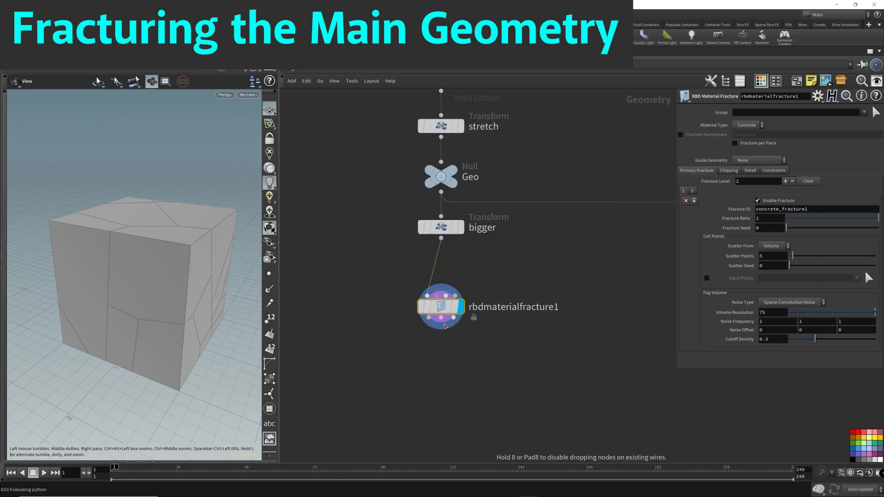
click(442, 352)
drag(220, 290, 205, 288)
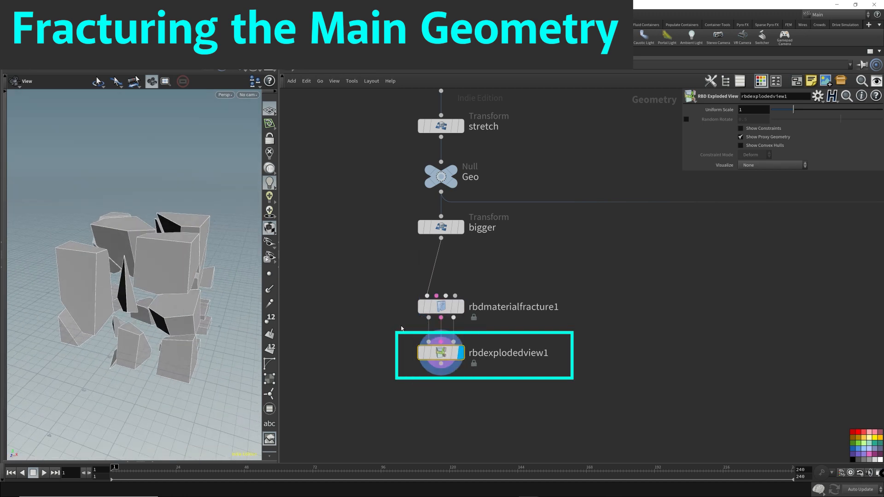
drag(440, 353, 321, 387)
drag(443, 307, 443, 340)
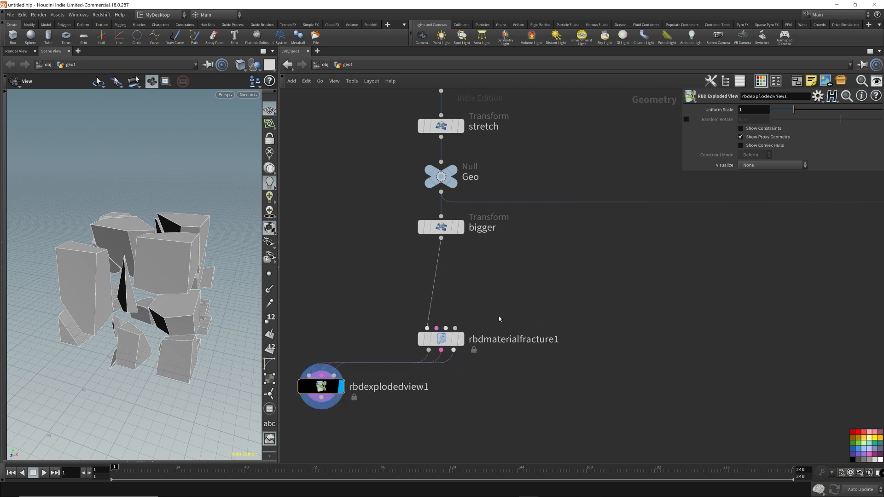
- Remove the second primary fracture level, concrete_fracture2, from the rbdmaterialfracture1 node
drag(501, 312, 390, 349)
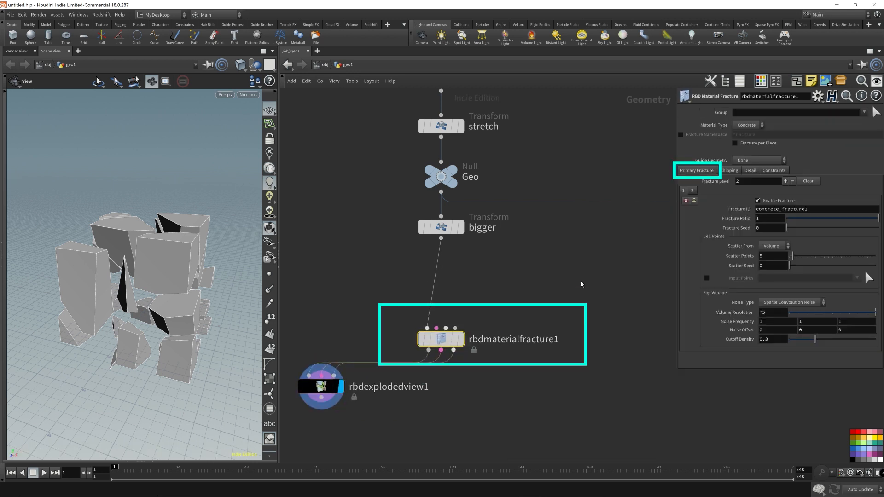
click(692, 192)
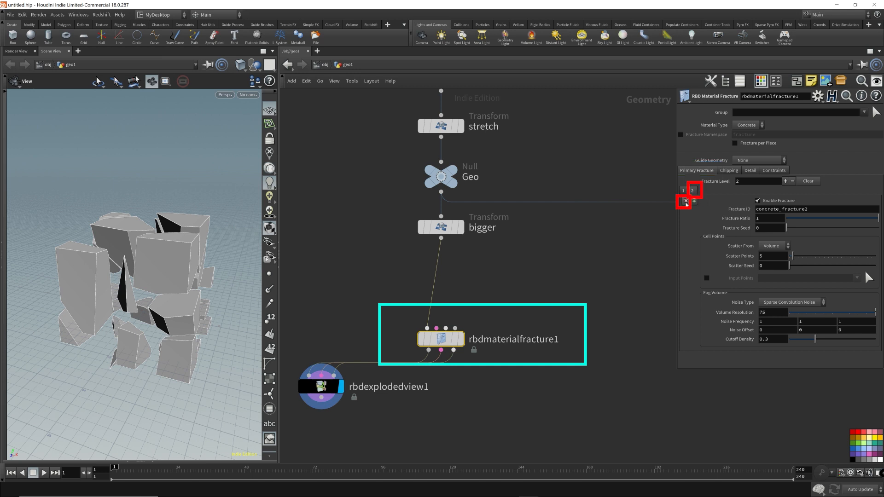
click(685, 201)
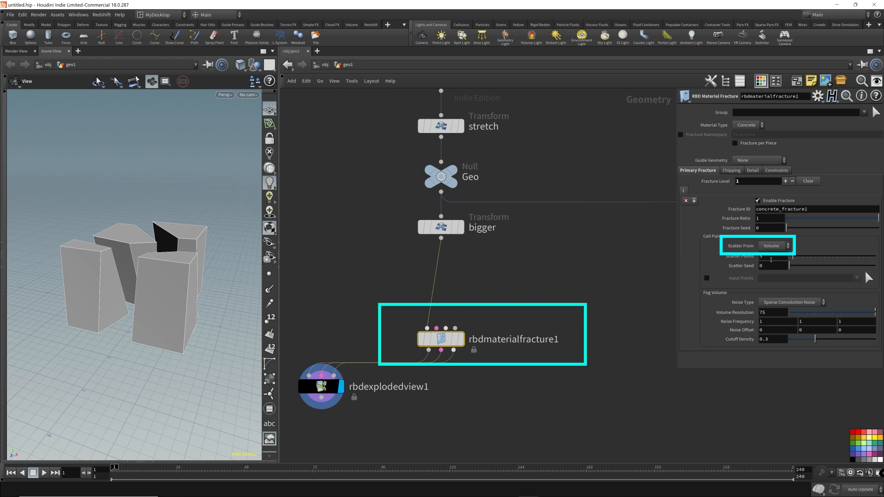
- Set the Scatter Points of the remaining primary fracture level to 0
click(771, 258)
text(0)
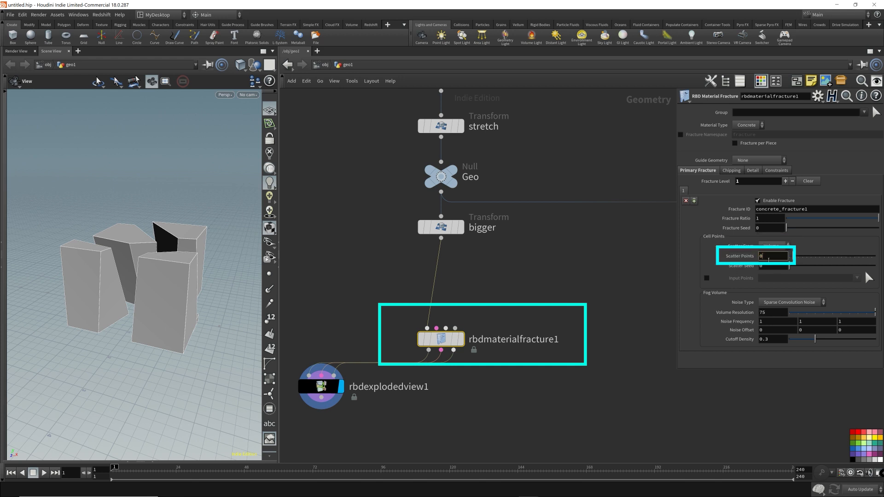
key(Return)
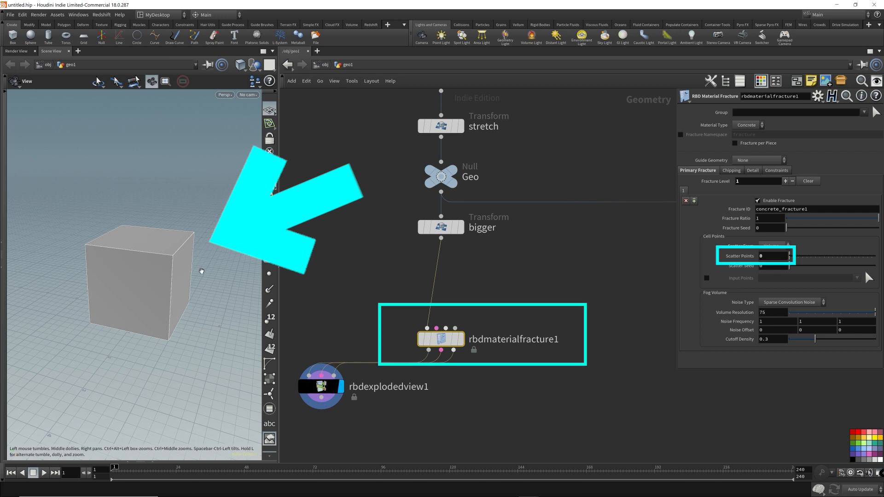
click(773, 256)
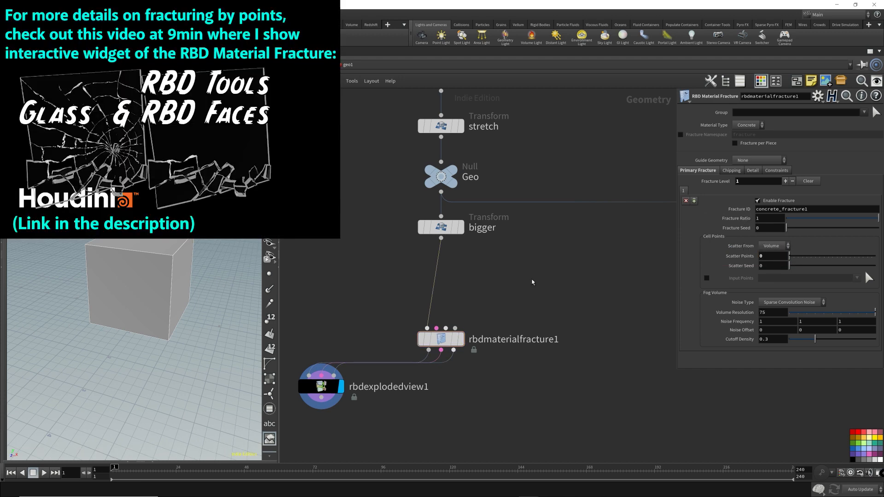
- Add an IsoOffset node fed by the bigger node and make it the displayed node
key(Tab)
text(iso)
key(Return)
click(527, 266)
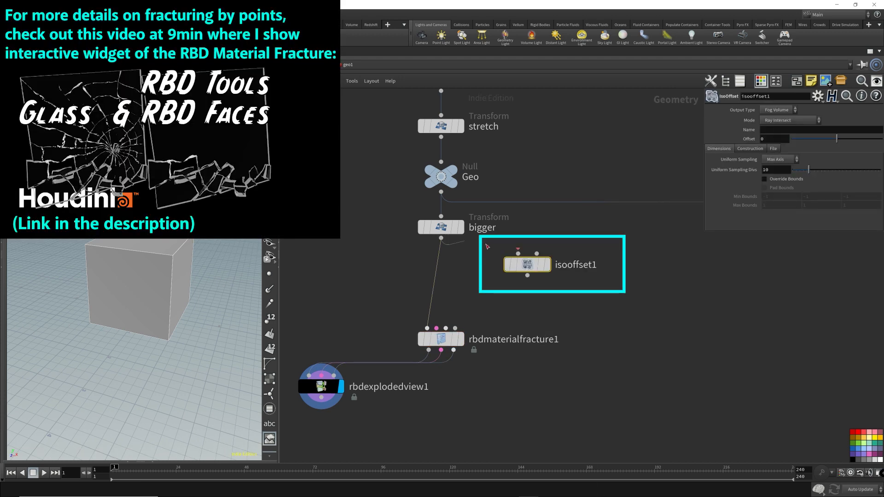
drag(487, 247, 517, 254)
click(546, 265)
- Add a Scatter node fed by isooffset1 and make it the displayed node
click(528, 275)
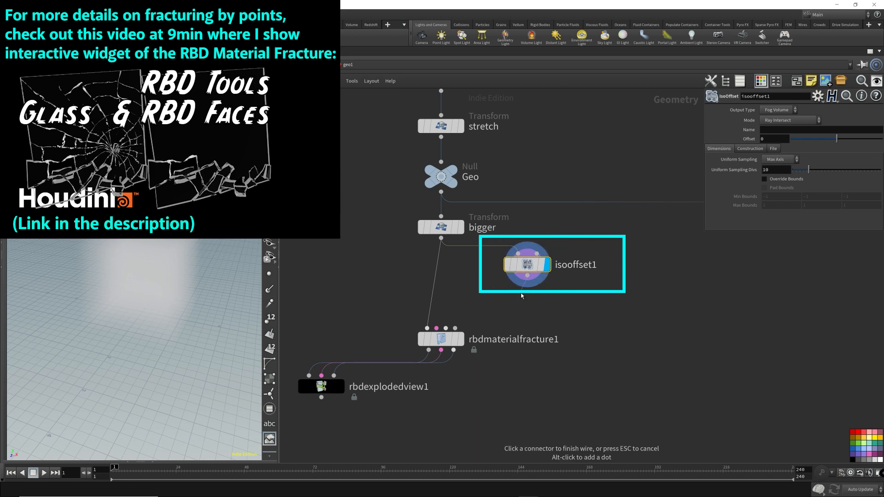
click(522, 295)
text(scatter)
key(Return)
click(520, 311)
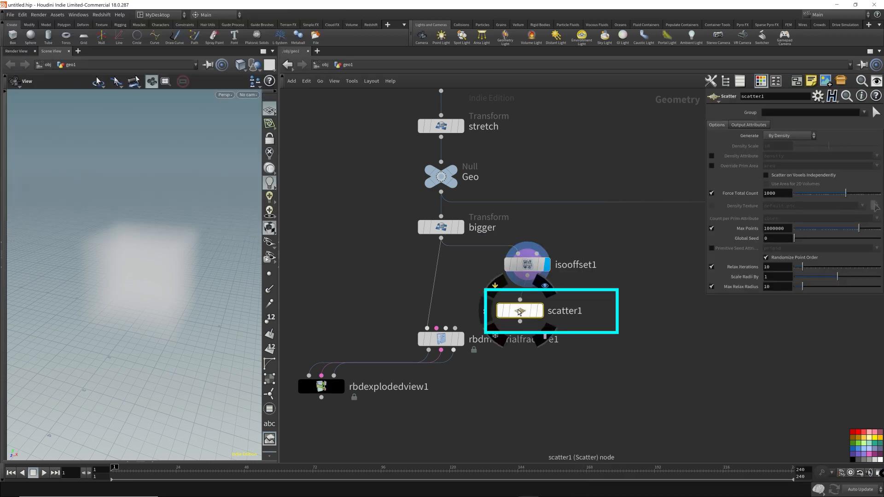
click(545, 285)
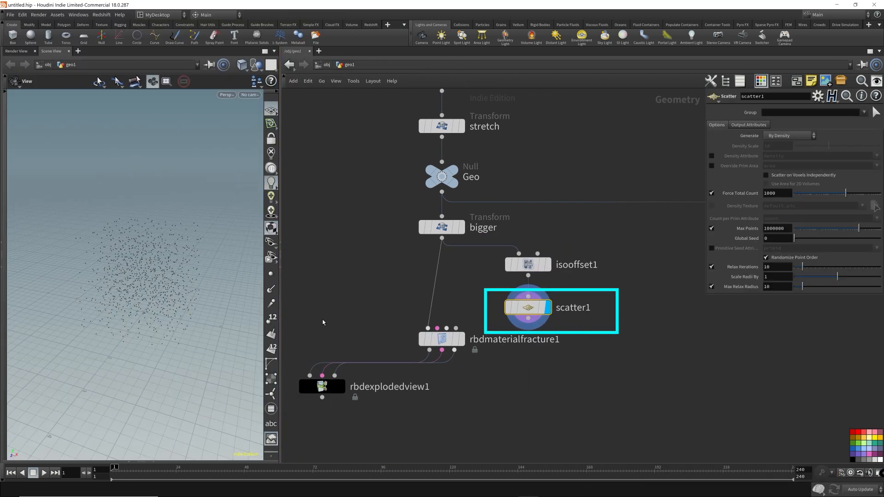
- Wire scatter1 into the Extra Voronoi Points input of rbdmaterialfracture1 and enable Input Points on that displayed fracture node
drag(442, 339, 442, 366)
click(528, 318)
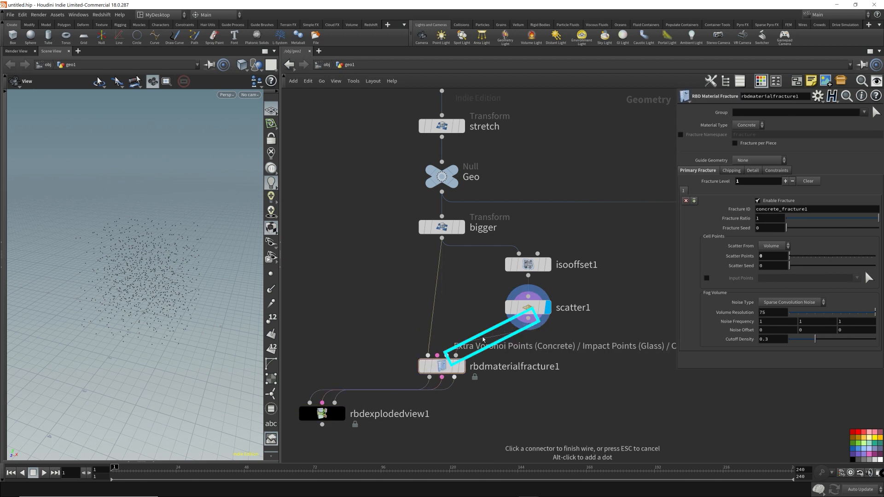
click(455, 355)
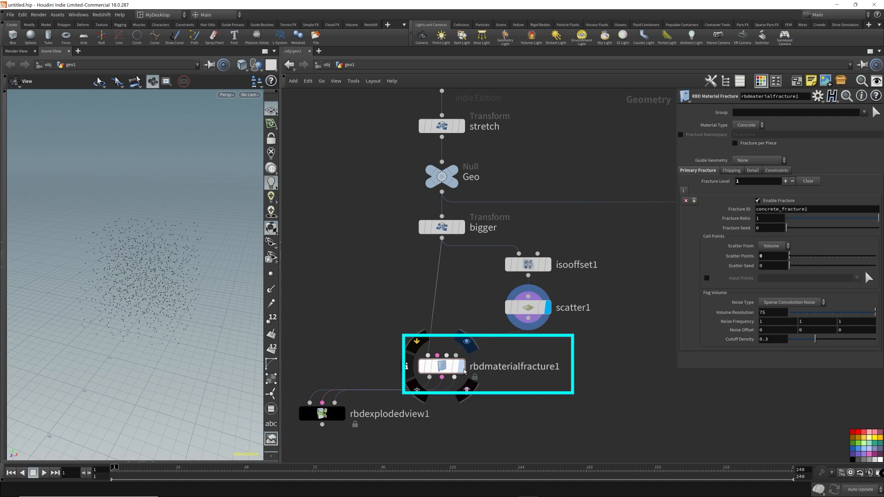
click(466, 341)
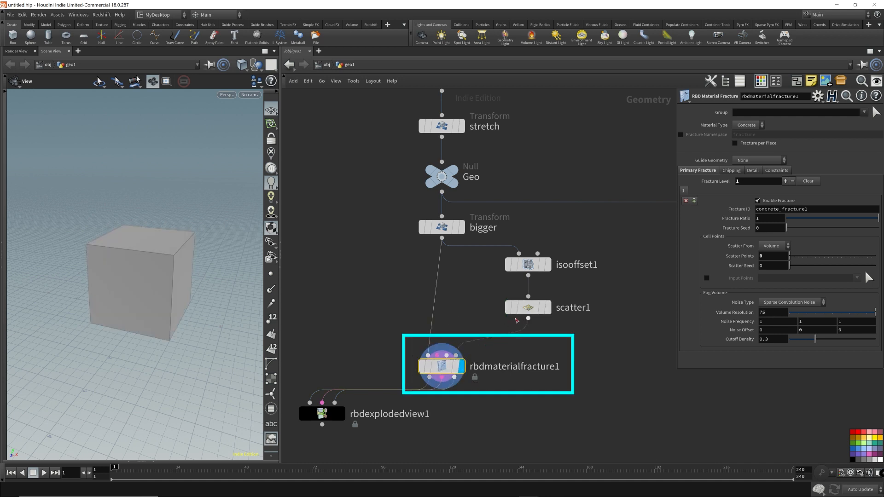
mouse_move(547, 321)
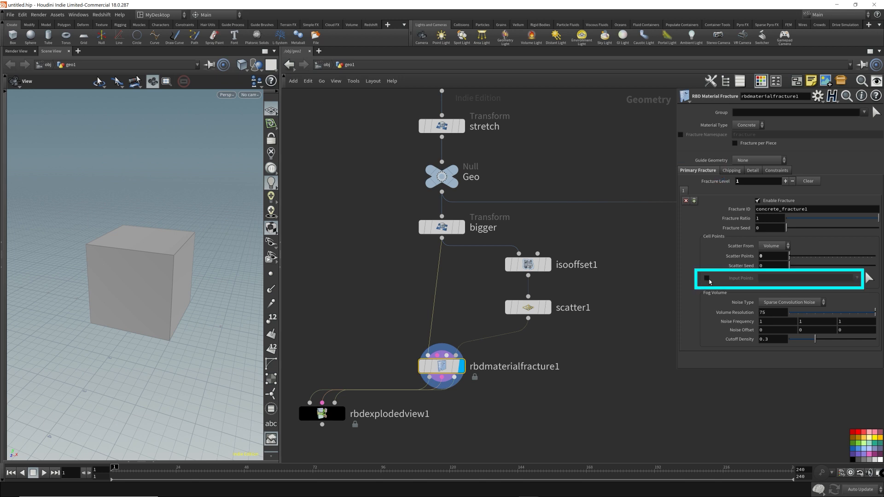
click(707, 279)
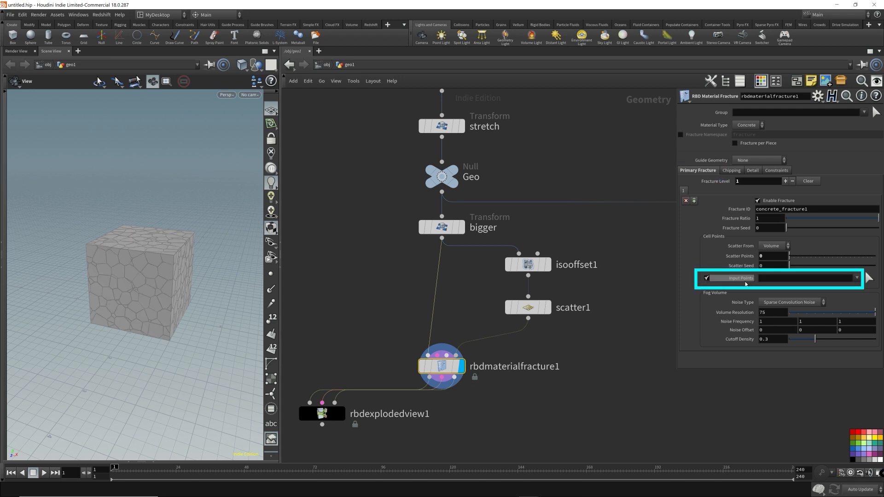
- Inspect the scatter1 settings and the fractured box, ending with rbdmaterialfracture1 selected and displayed
click(529, 307)
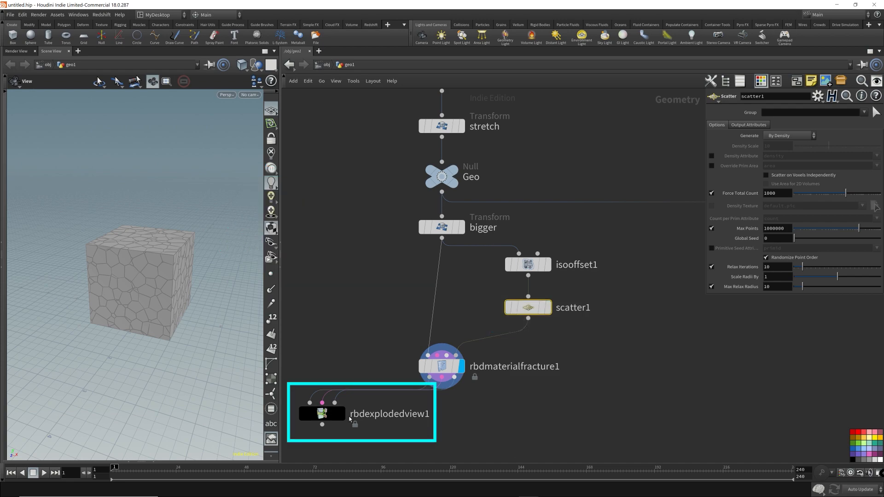
click(342, 414)
click(327, 420)
drag(152, 258, 177, 313)
click(460, 366)
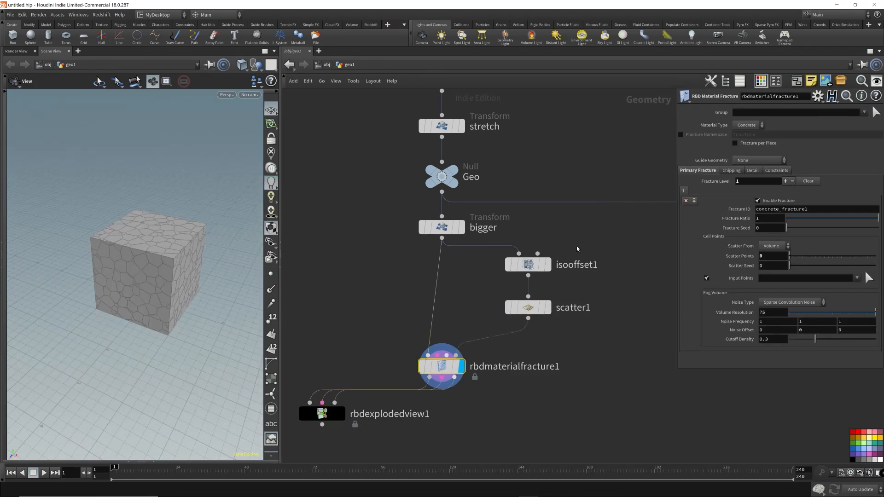
- Add an RBD Bullet Solver fed by the three outputs of rbdmaterialfracture1 and make it the displayed node
key(Tab)
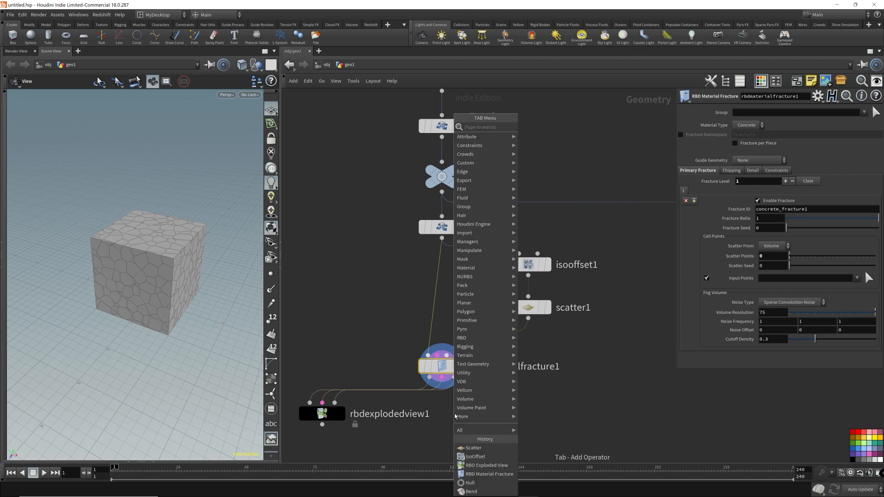
text(rbd s)
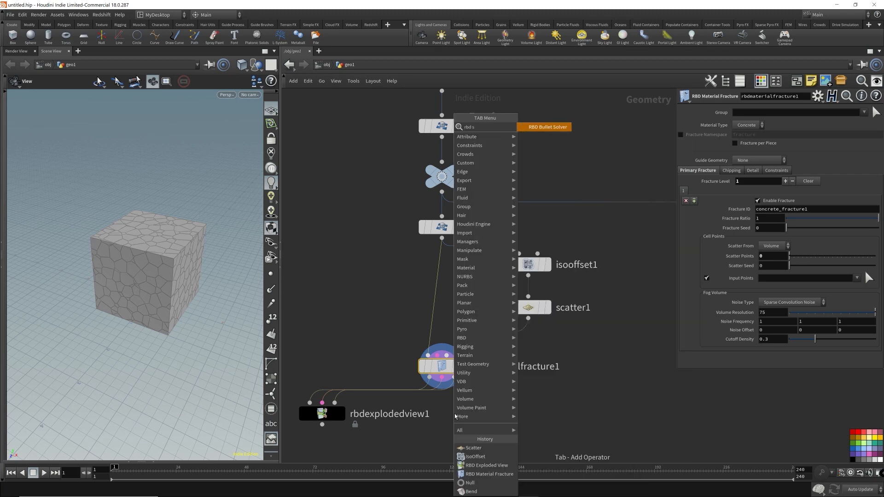
key(Return)
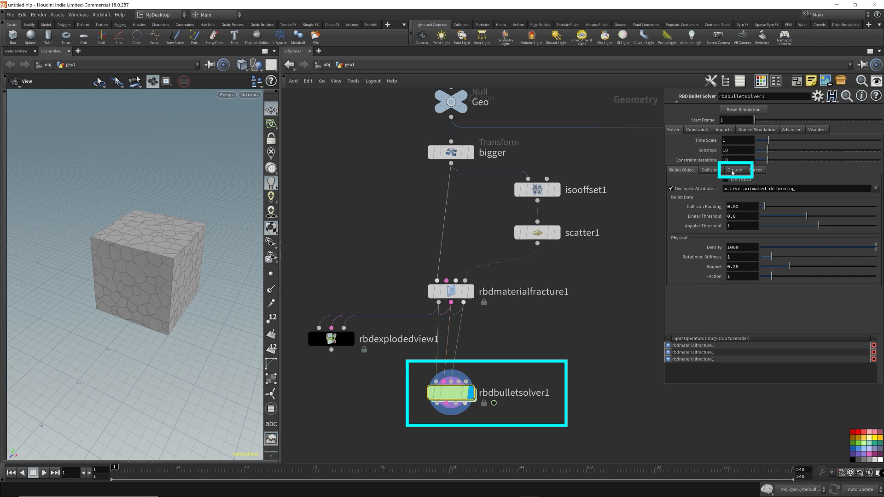
- Set the bullet solver's Add Ground Plane option to Ground Plane, and test-play the simulation before rewinding to the first frame
click(736, 170)
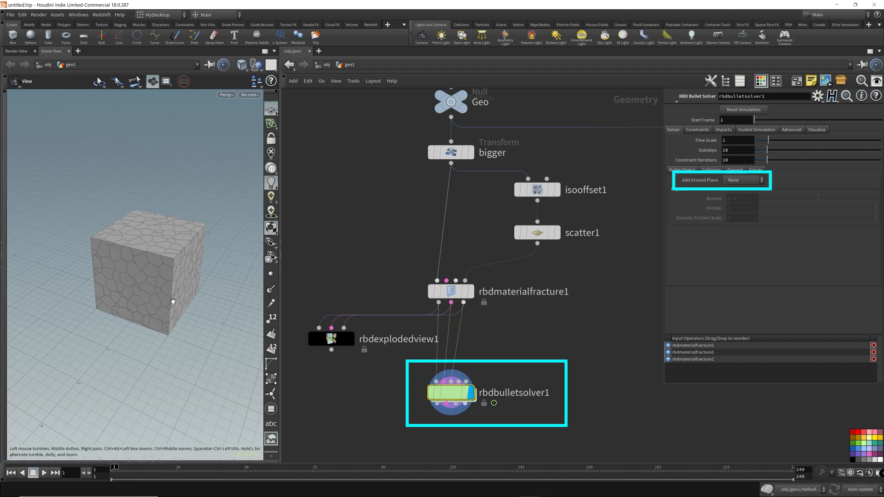
drag(174, 301, 181, 281)
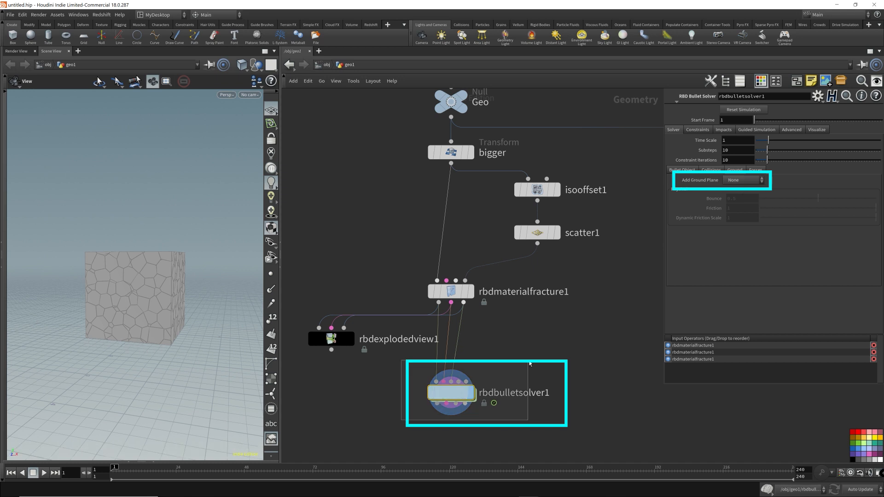
click(744, 180)
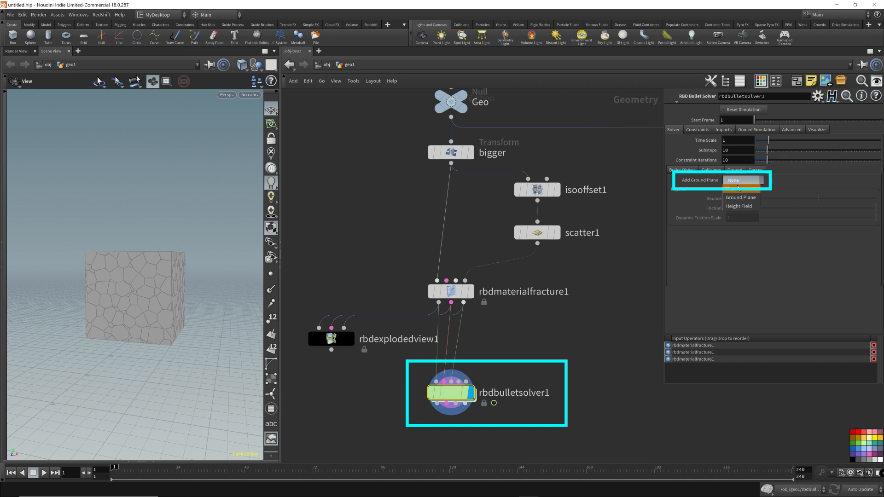
click(743, 199)
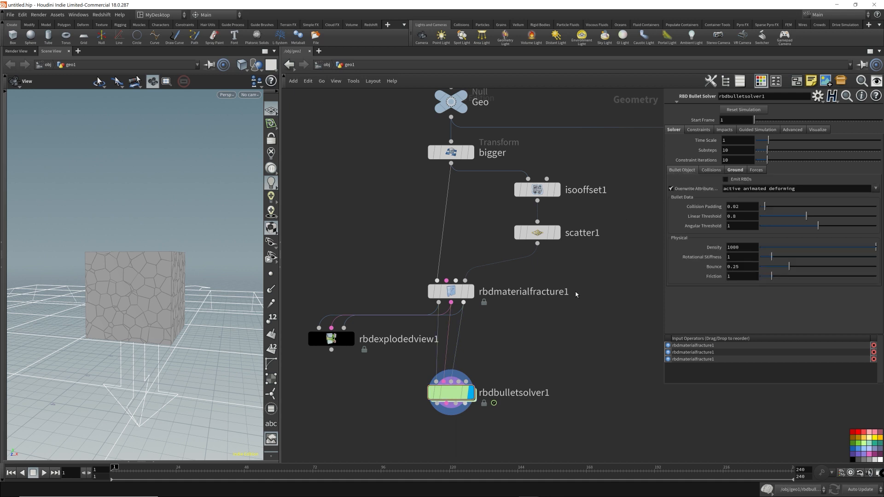
key(Up)
key(ctrl+Up)
- Examine the Primary Strength of rbdmaterialfracture1's glue constraints and the Gravity force of rbdbulletsolver1
click(456, 291)
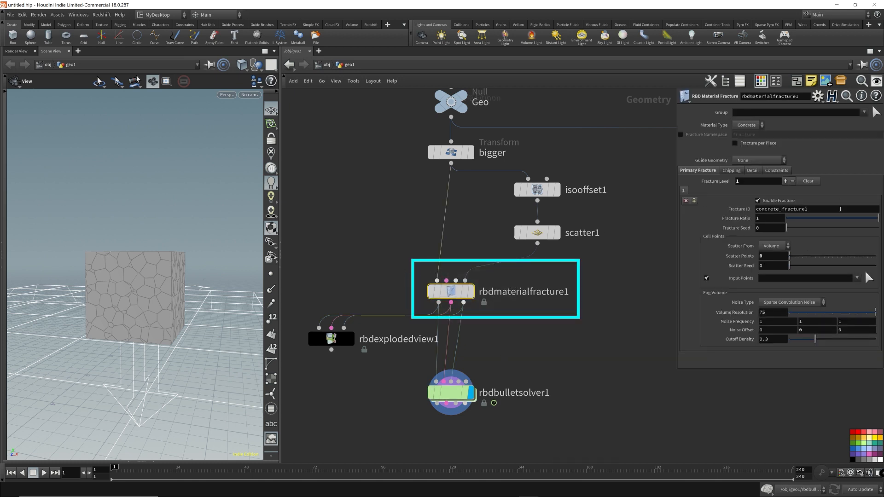
click(777, 171)
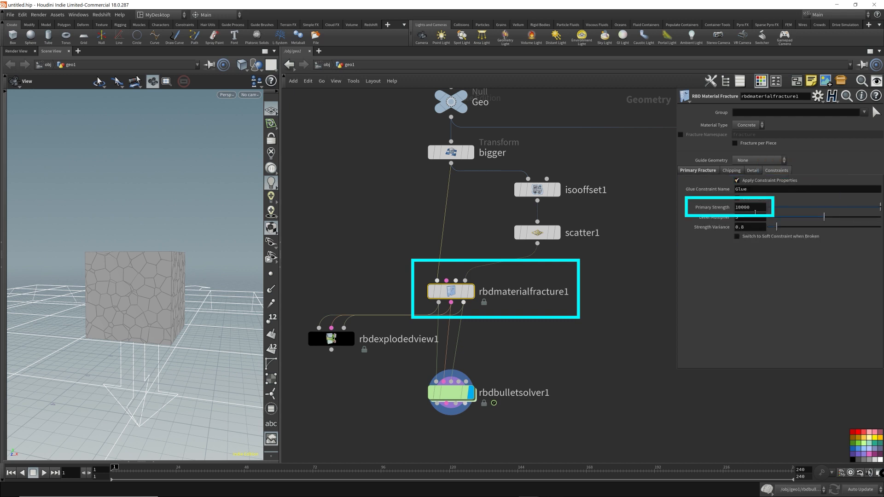
click(508, 396)
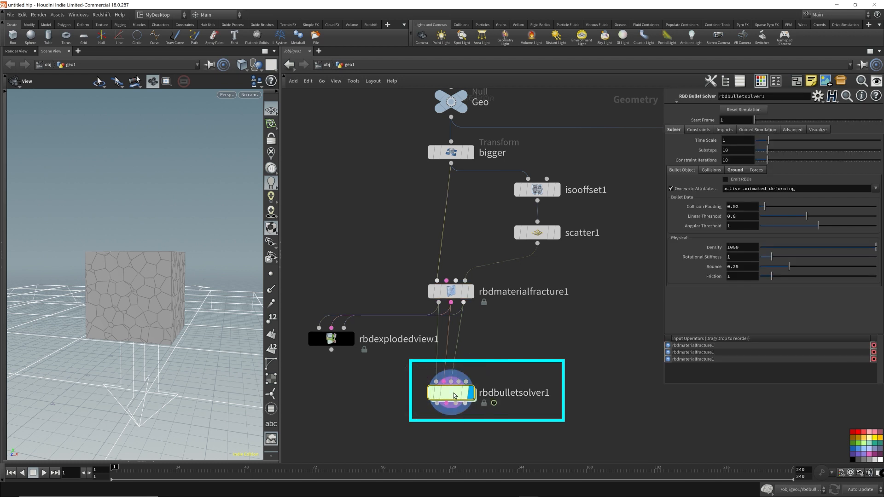
click(768, 172)
double_click(816, 179)
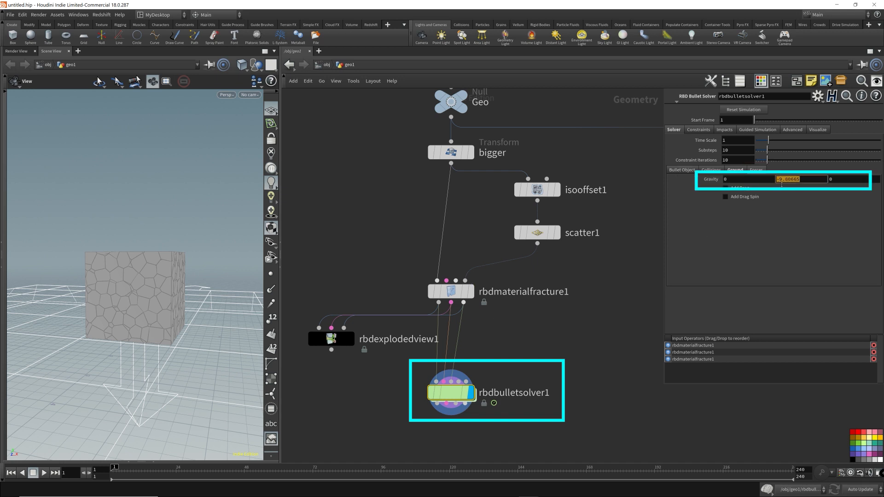
- Set the glue constraints' Primary Strength on rbdmaterialfracture1 to 1000, and test-play the simulation before rewinding to the first frame
click(489, 292)
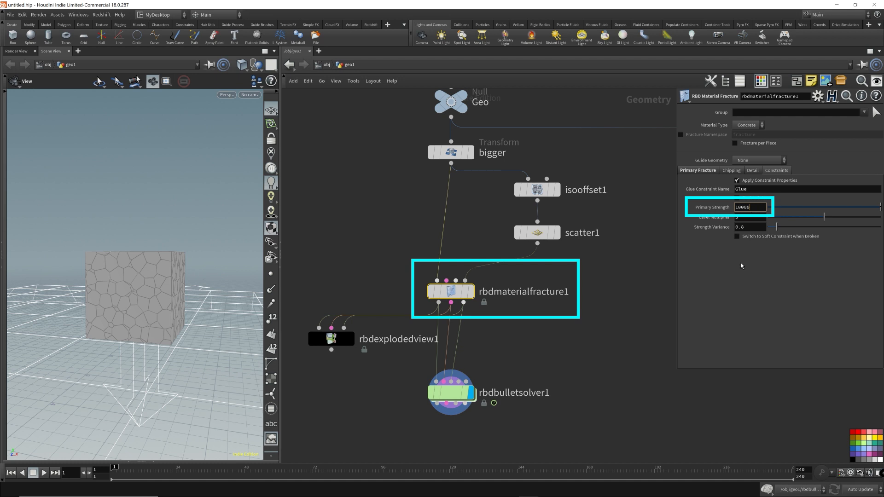
click(586, 327)
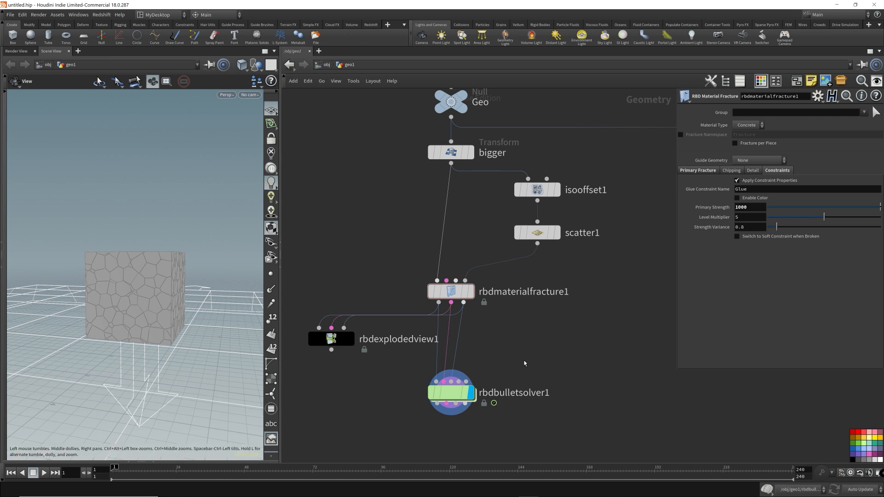
key(Up)
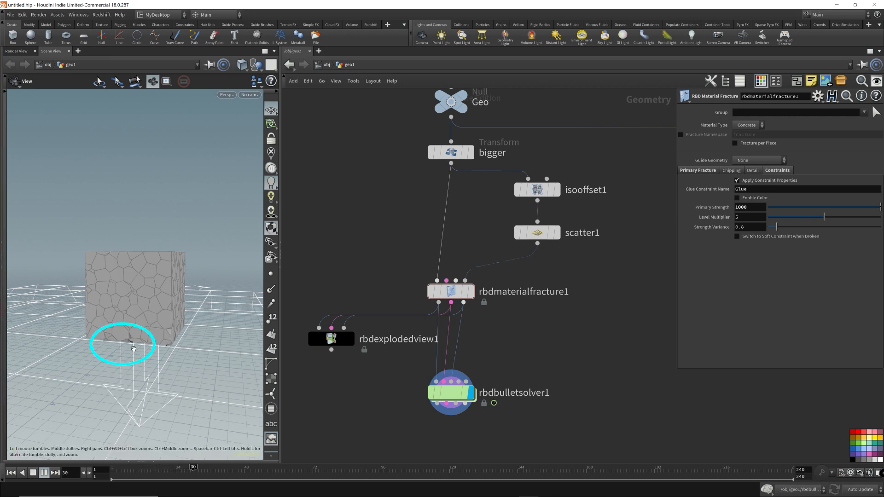
key(ctrl+Up)
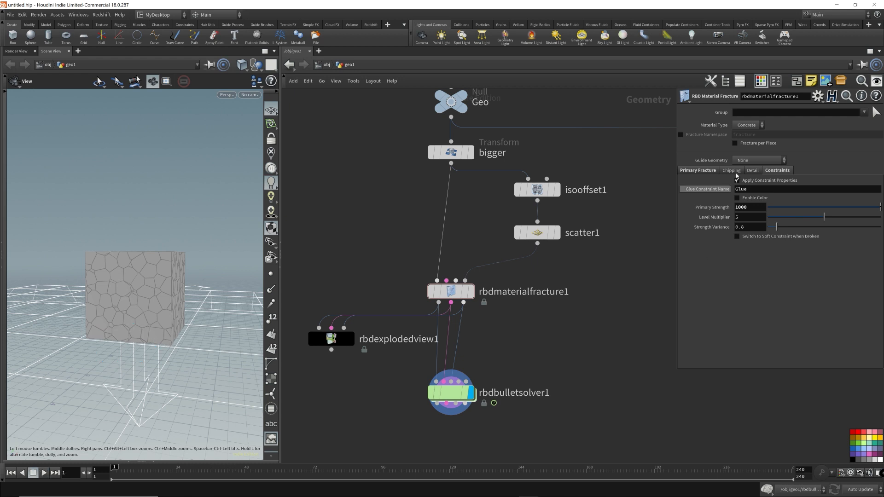
- Return to the Guiding_Geometry branch and make its move_to_half_grid node the displayed node
click(709, 171)
key(h)
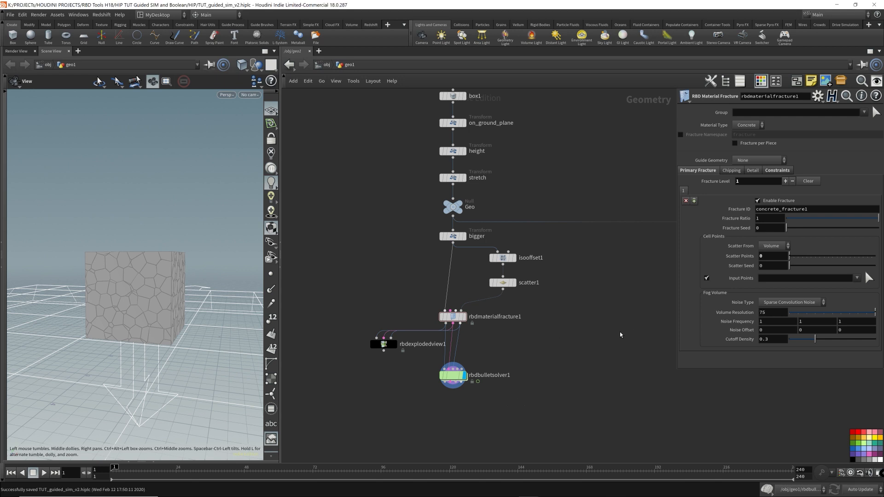
middle_drag(619, 332, 400, 290)
click(469, 227)
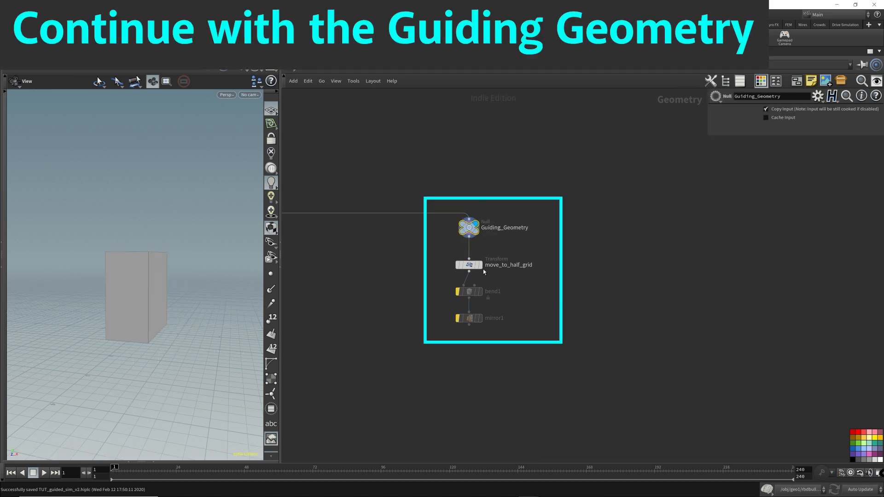
click(480, 266)
drag(249, 294, 221, 302)
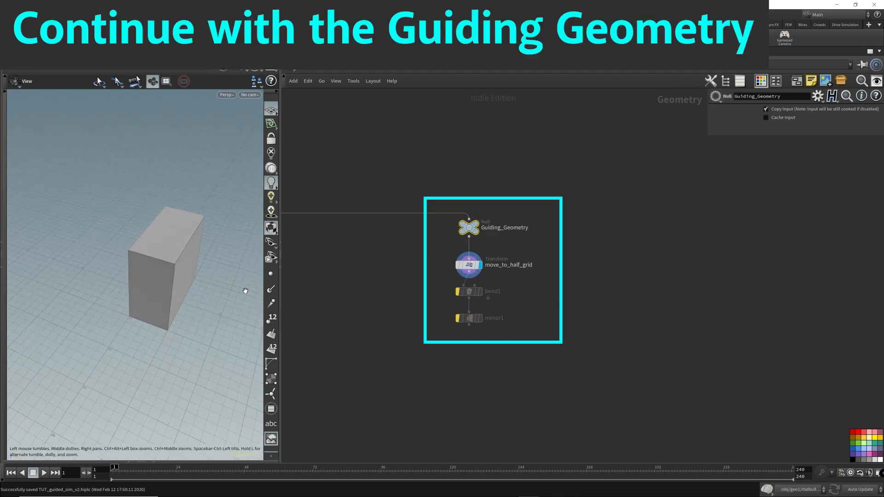
- Reactivate and display the bypassed bend1 node and set its Bend value to 0
click(469, 291)
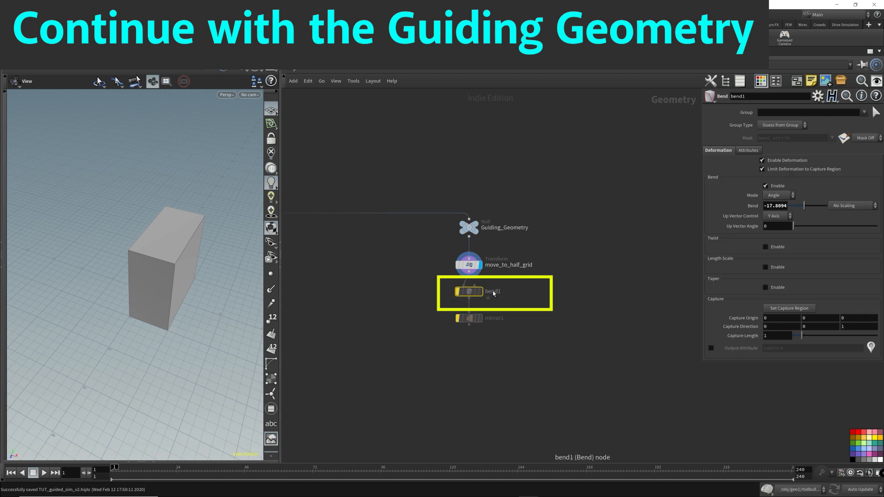
click(480, 291)
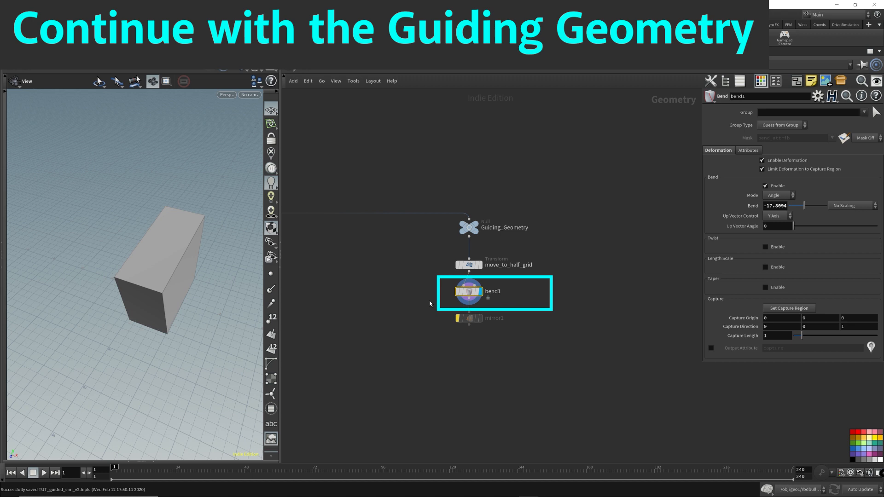
click(775, 206)
text(0)
key(Return)
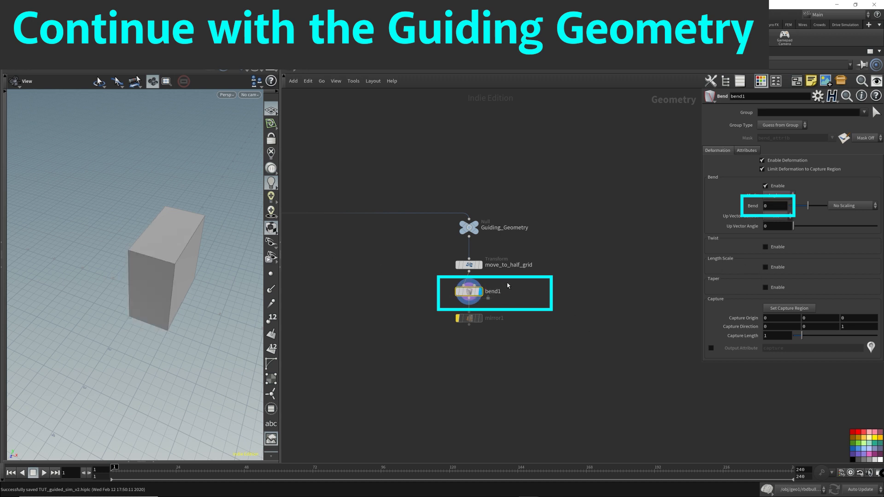
- Activate bend1's interactive handles in the viewport and bend the guiding box by about -6.28
drag(406, 303, 565, 308)
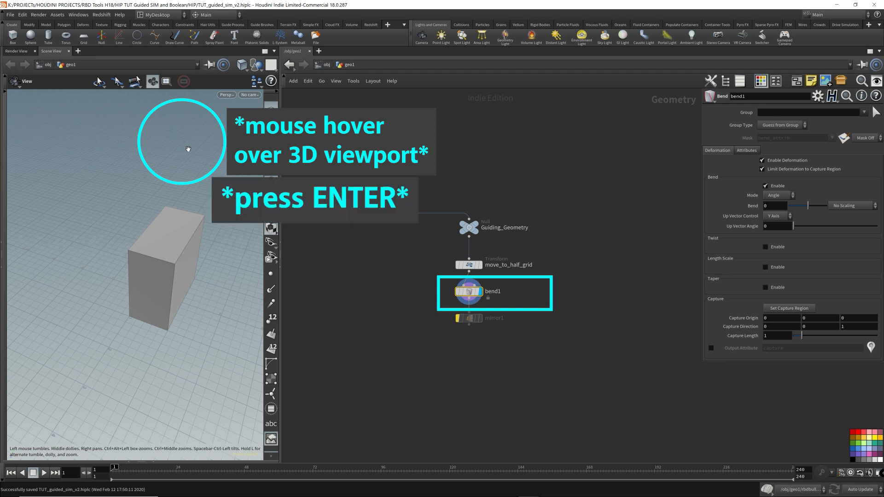
key(Return)
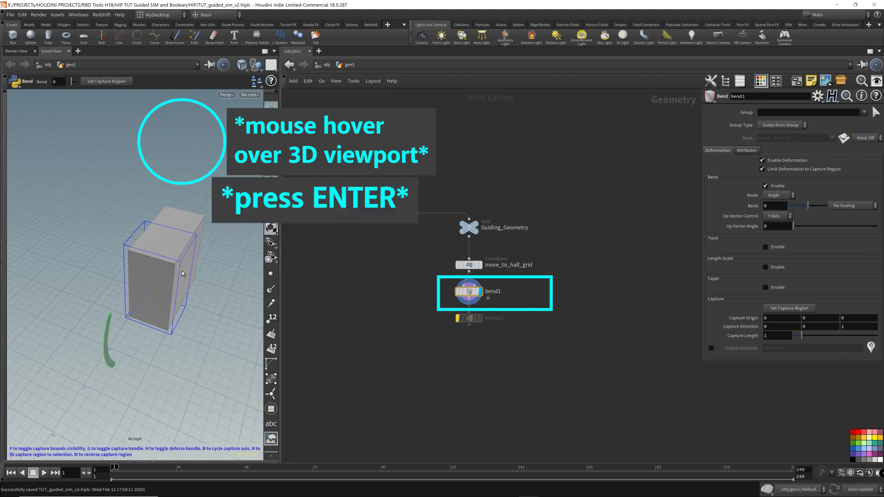
alt+drag(206, 286, 115, 324)
key(g)
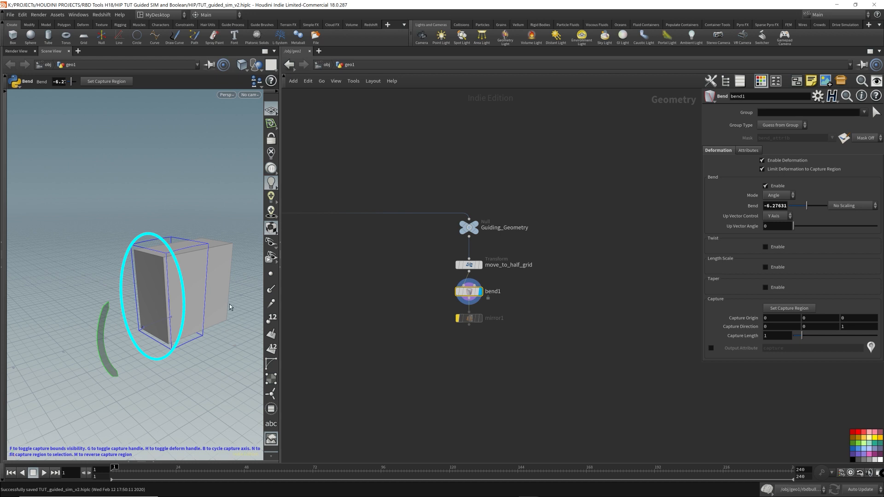
- Bend the guiding box further to about -17.8 with bend1's handle, and revert the Bend parameter to its default
drag(105, 328, 105, 352)
key(Escape)
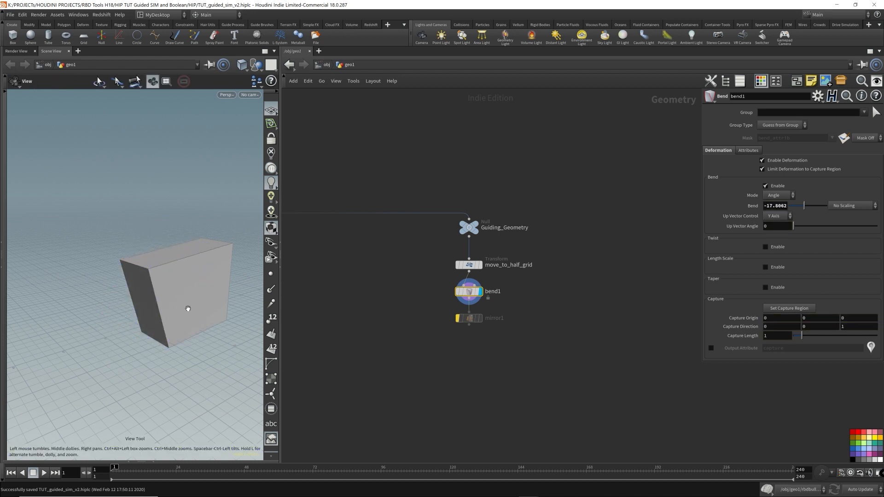
right_click(755, 208)
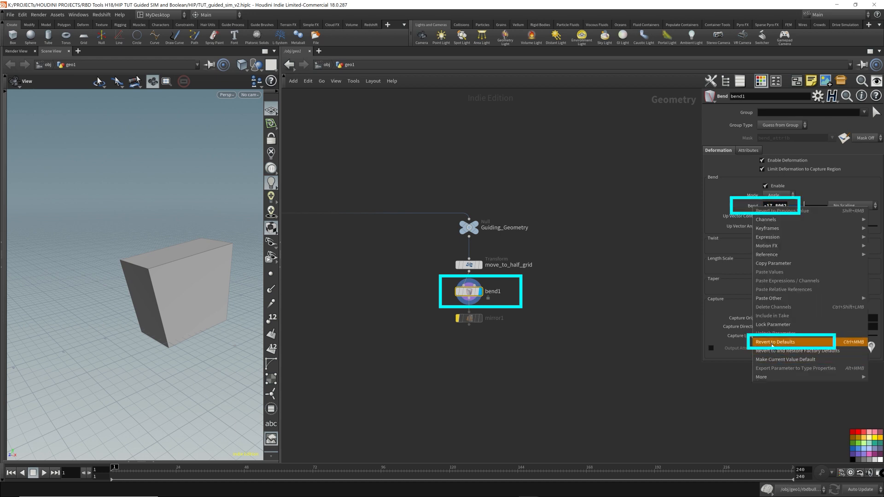
right_click(748, 210)
right_click(748, 210)
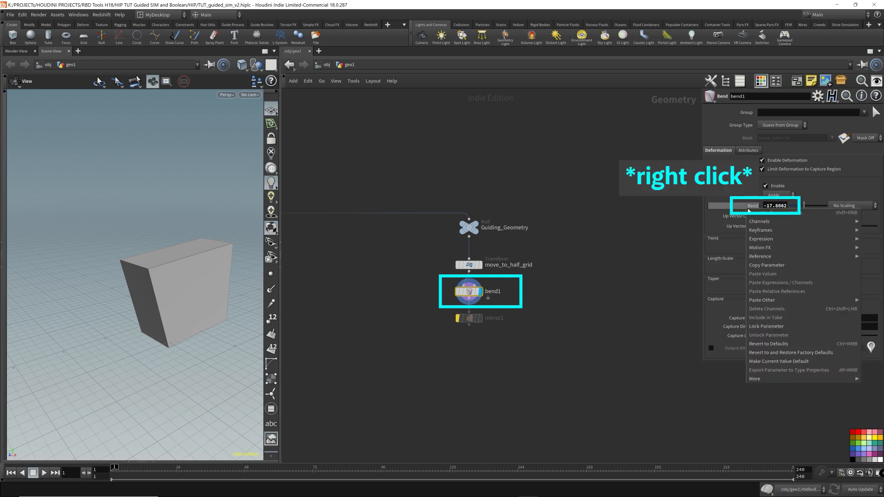
click(765, 346)
- Display move_to_half_grid, make room above bend1, and insert a Subdivide node between the two as the displayed node
click(480, 265)
drag(471, 292, 472, 356)
key(Tab)
text(sub)
key(Return)
click(483, 290)
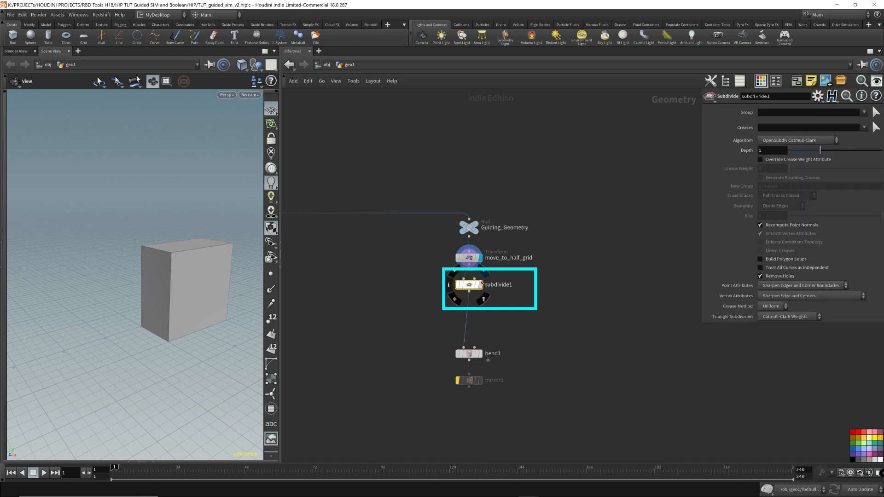
click(480, 287)
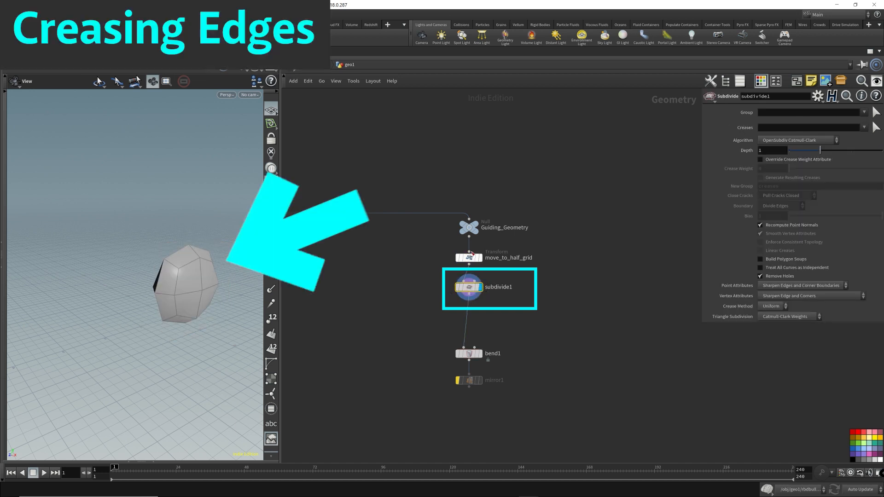
- Override the crease weight attribute on subdivide1 and set its Crease Weight to 10
drag(171, 286, 207, 284)
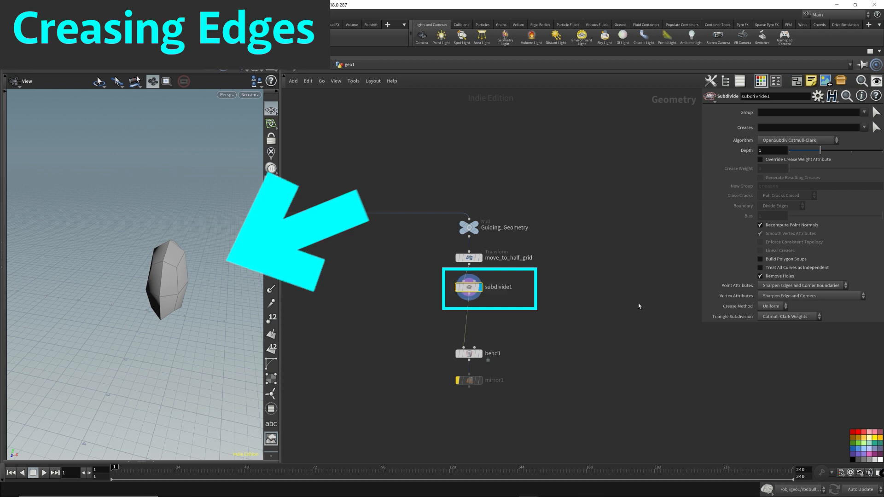
drag(176, 233, 204, 261)
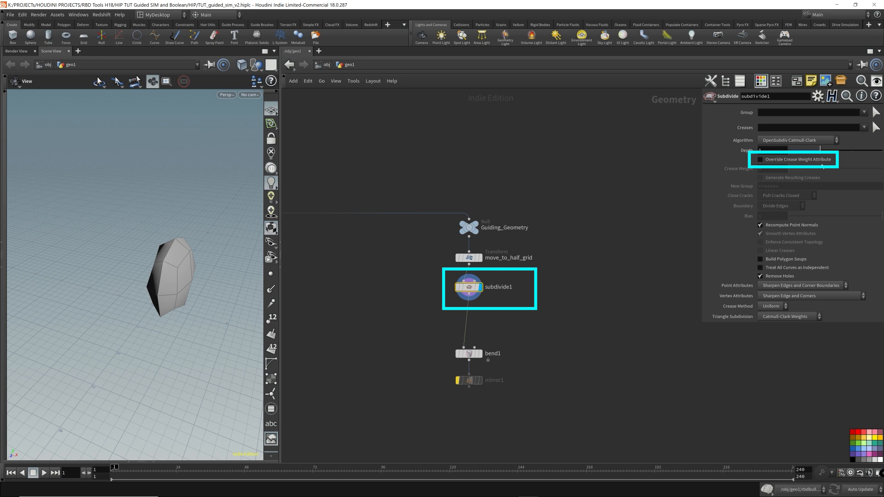
click(760, 160)
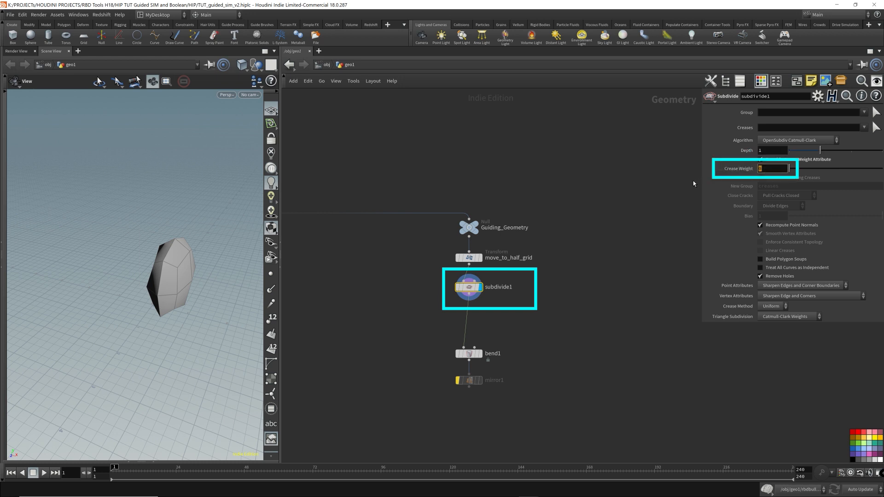
text(10)
key(Return)
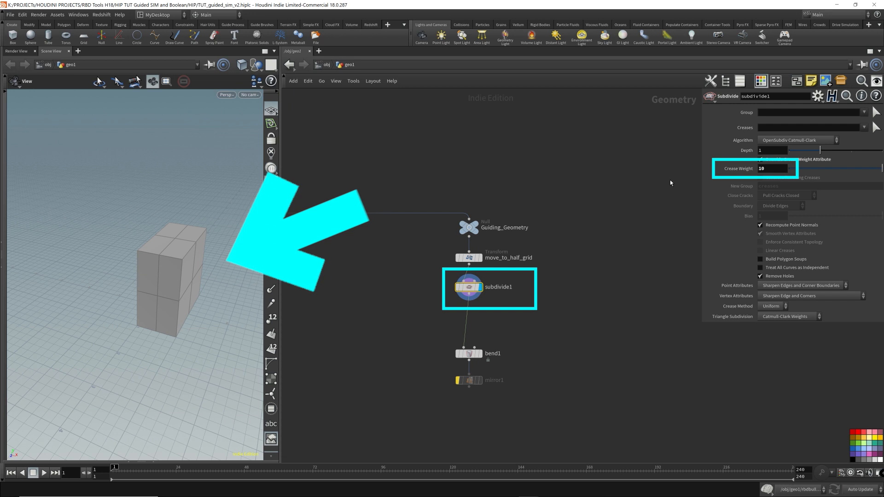
- Set the subdivision Depth of subdivide1 to 2
click(773, 152)
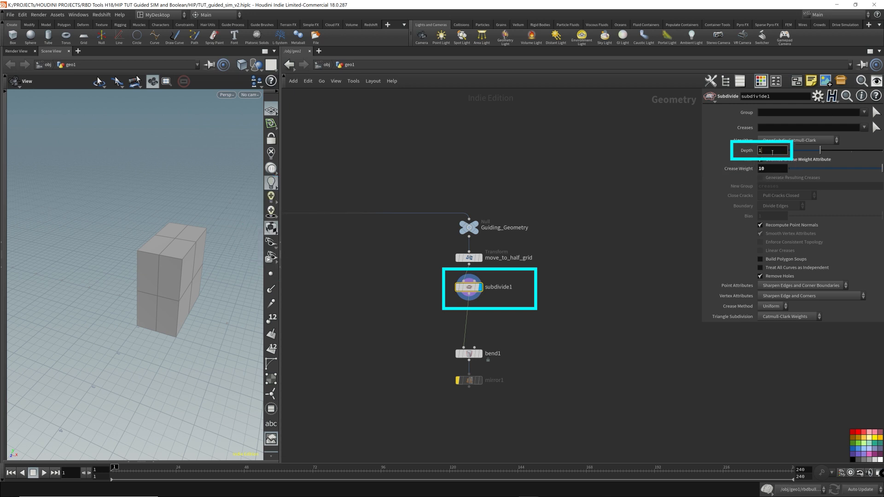
key(BackSpace)
text(2)
key(Return)
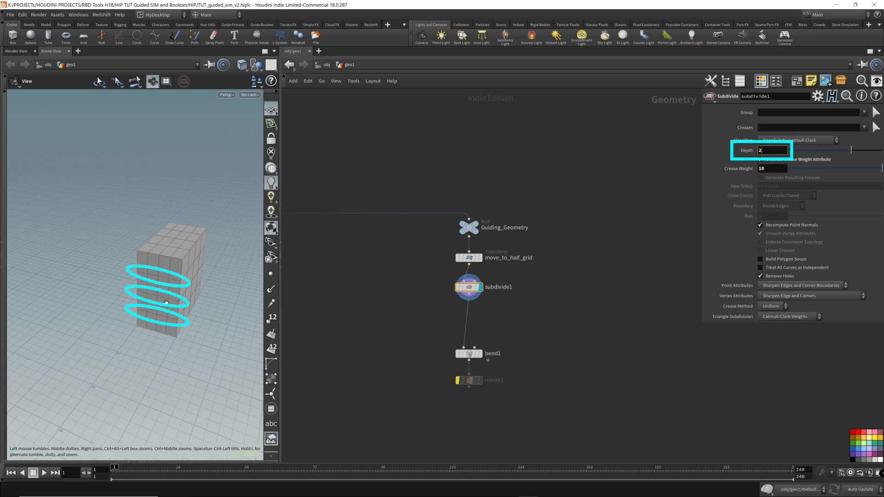
- Compare with bend1's parameters and raise the Depth of subdivide1 to 3
click(469, 353)
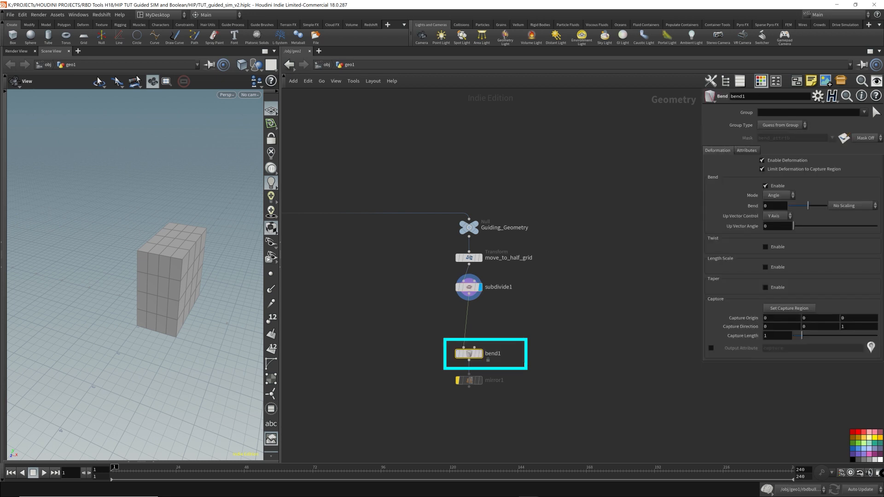
click(468, 287)
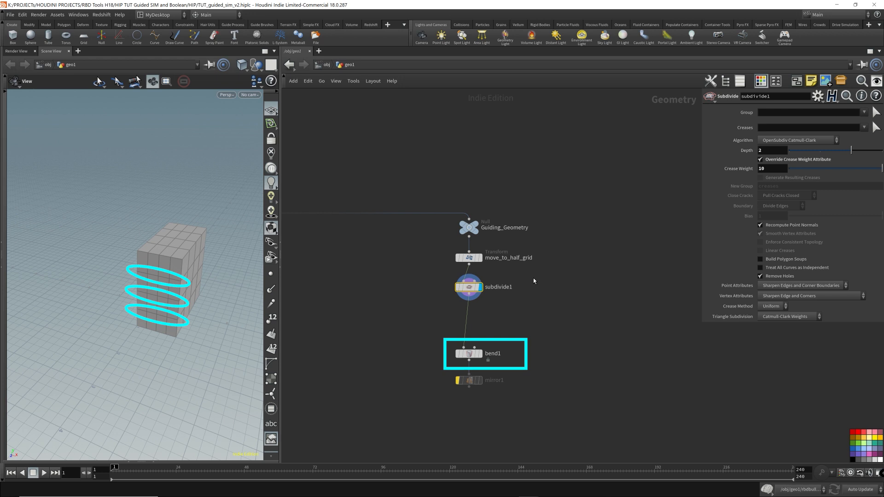
click(770, 152)
scroll(770, 151, up, 1)
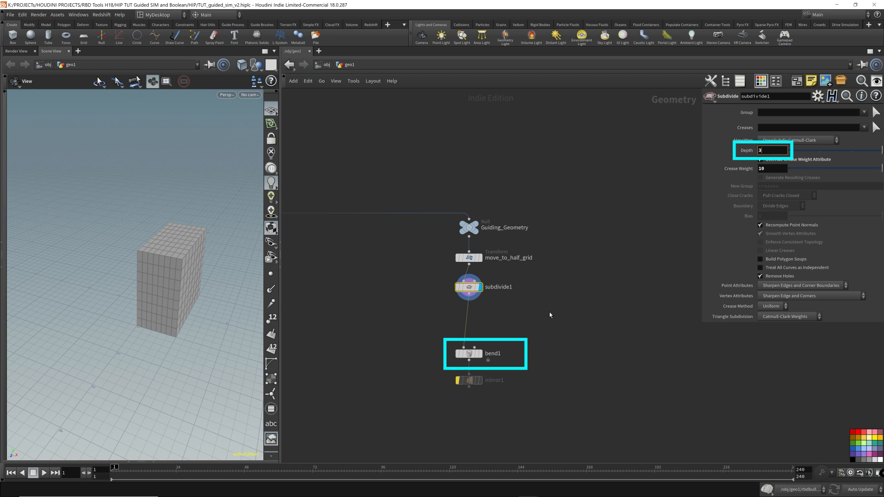
- Move bend1 and mirror1 up closer beneath subdivide1, and make bend1 the displayed node
drag(410, 333, 502, 392)
drag(469, 353, 471, 325)
click(470, 325)
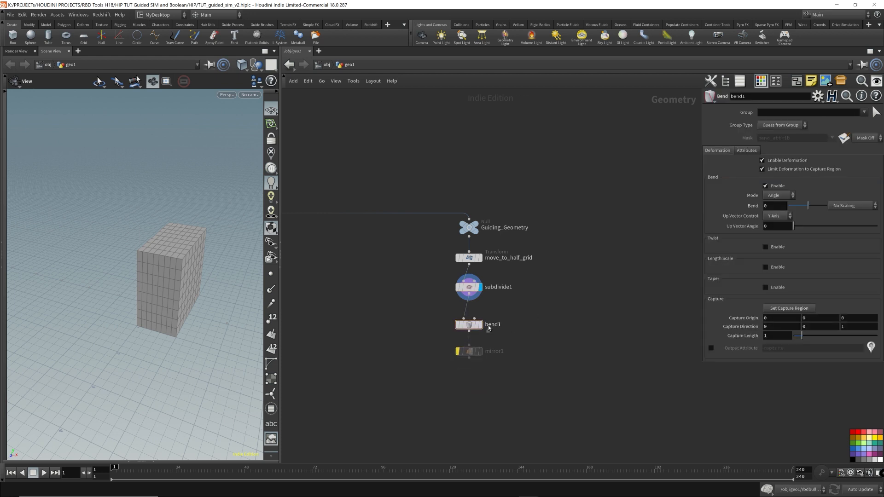
click(482, 311)
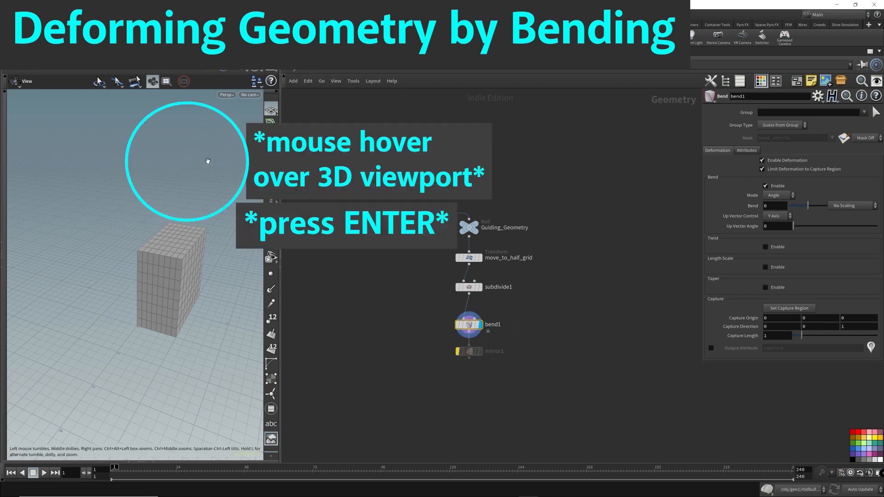
- Try bending the subdivided box with bend1's viewport handle, undo the bend and leave the handle tool
key(Return)
drag(118, 327, 112, 371)
key(ctrl+z)
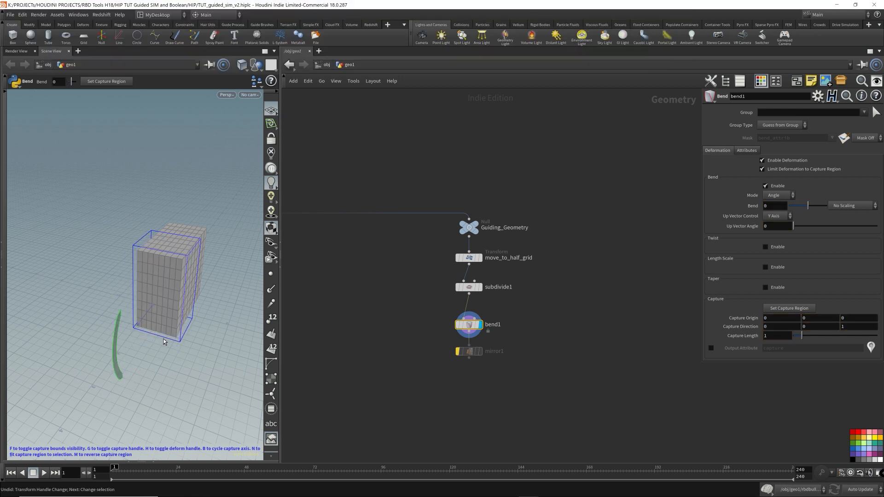
key(Escape)
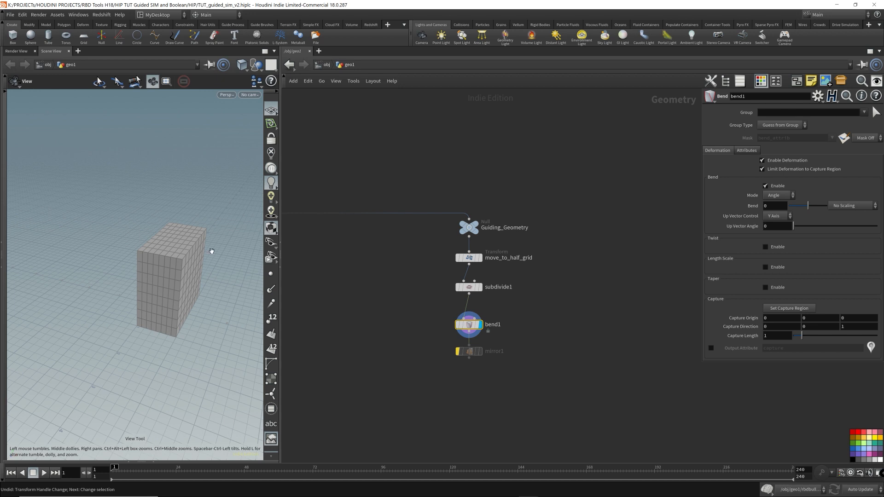
- In the front view, set bend1's capture region along the box's left edge from bottom to top corner, about 2 units long
key(space+3)
middle_drag(216, 206, 137, 208)
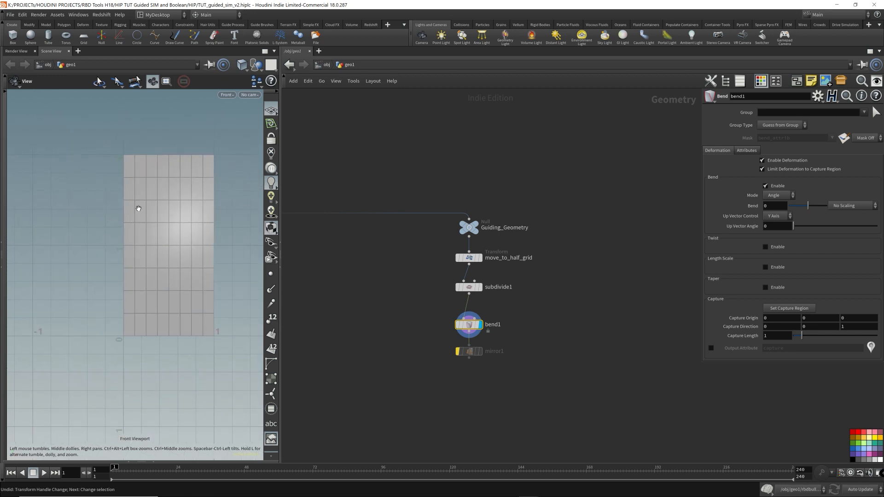
right_drag(230, 175, 198, 218)
key(Return)
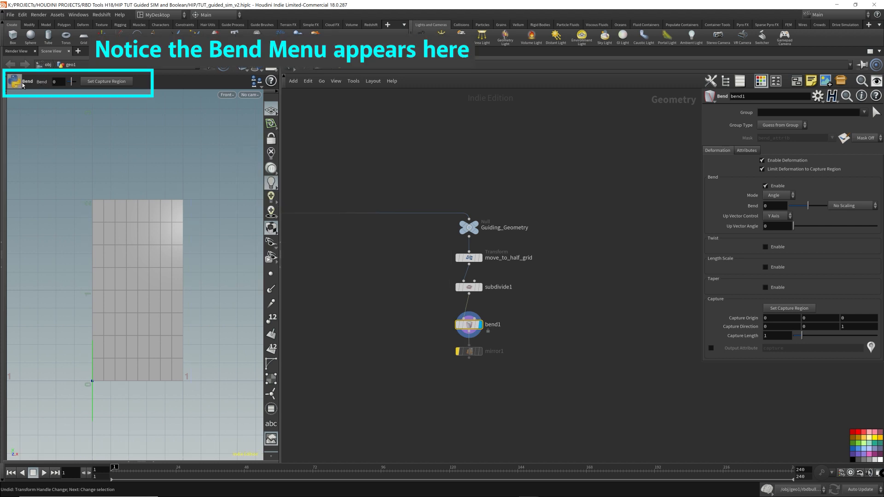
click(115, 83)
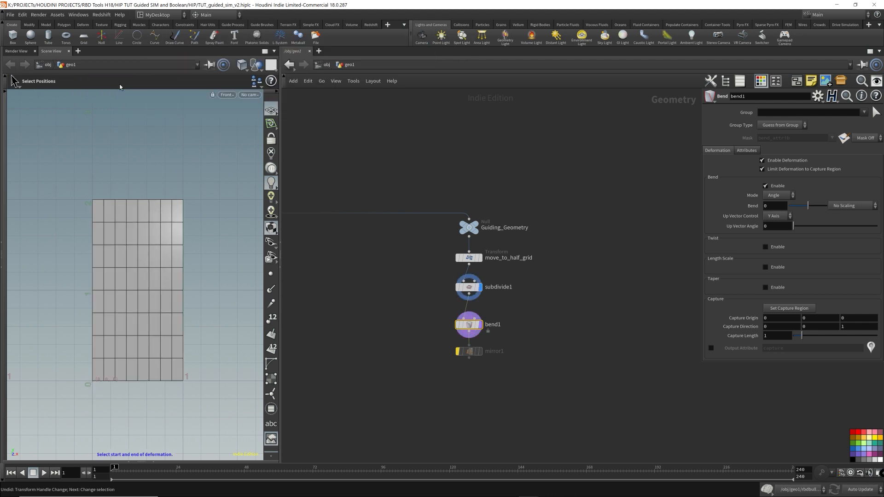
click(182, 380)
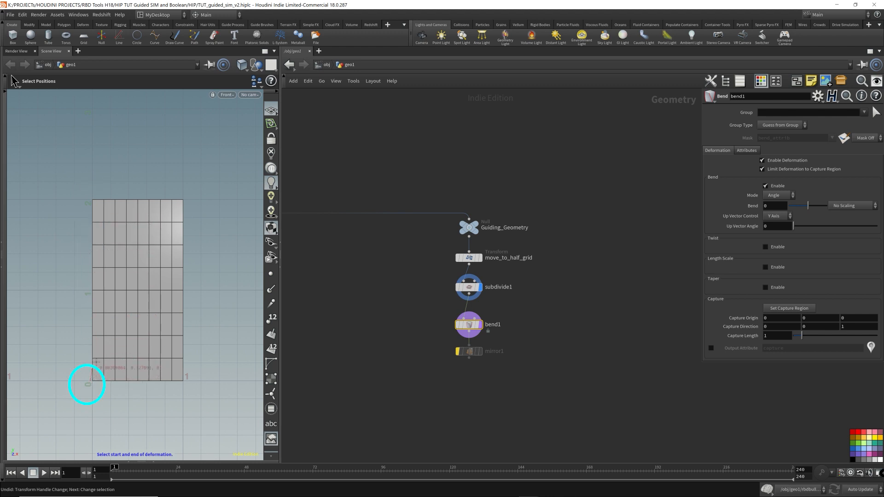
click(90, 381)
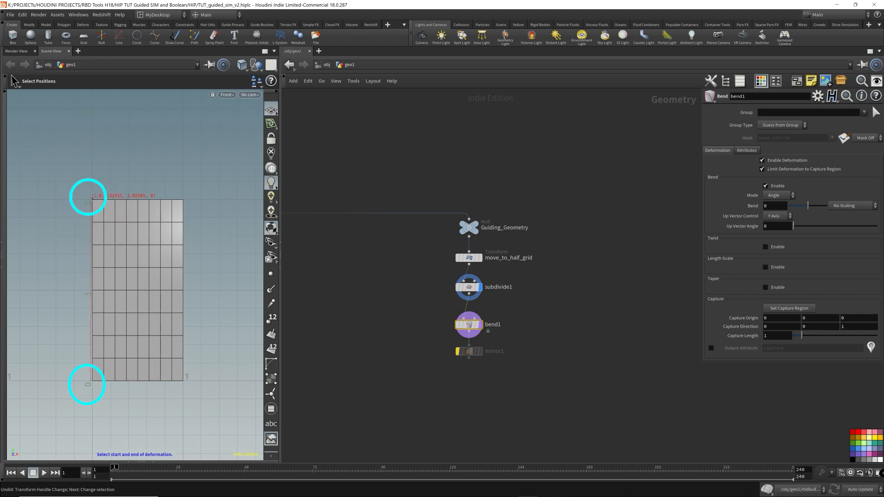
click(92, 199)
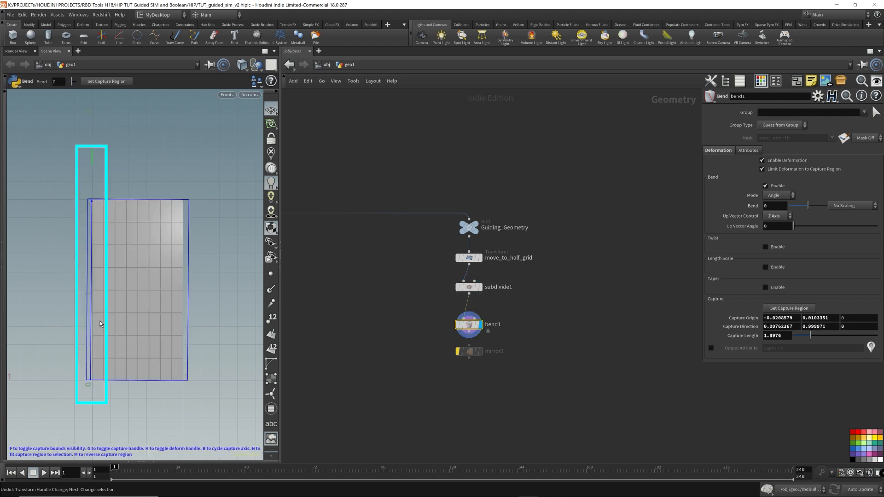
- Return to the perspective view, test-bend the box by about 30 with the new capture region, and undo the bend
click(227, 95)
mouse_move(258, 112)
click(288, 113)
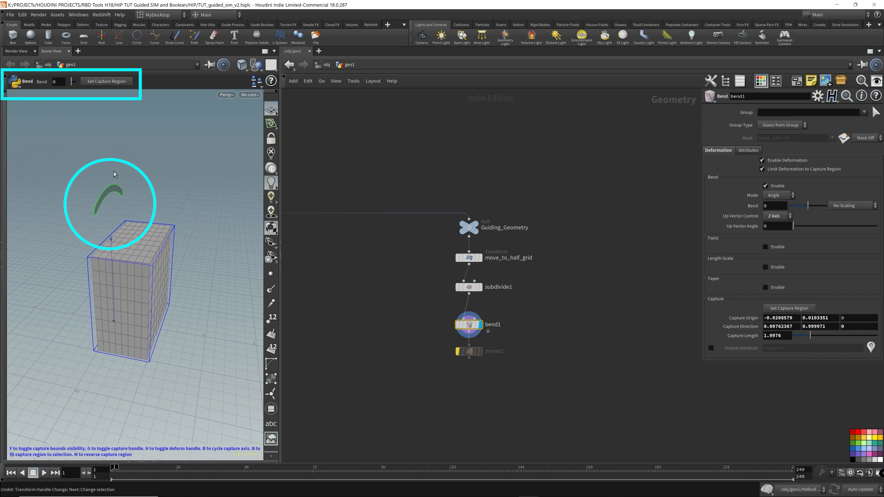
mouse_move(118, 193)
mouse_down()
mouse_move(80, 211)
mouse_move(182, 144)
mouse_move(105, 193)
mouse_move(127, 183)
mouse_move(138, 274)
mouse_move(118, 192)
mouse_move(129, 205)
mouse_up()
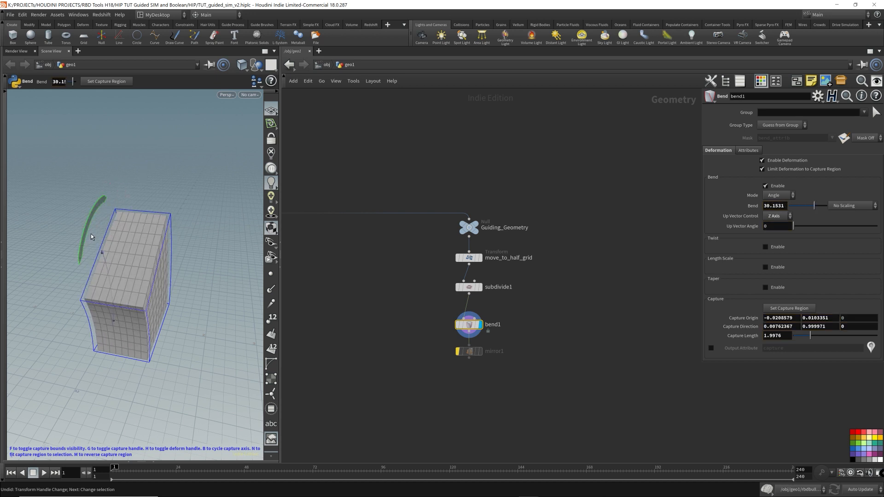
key(ctrl+z)
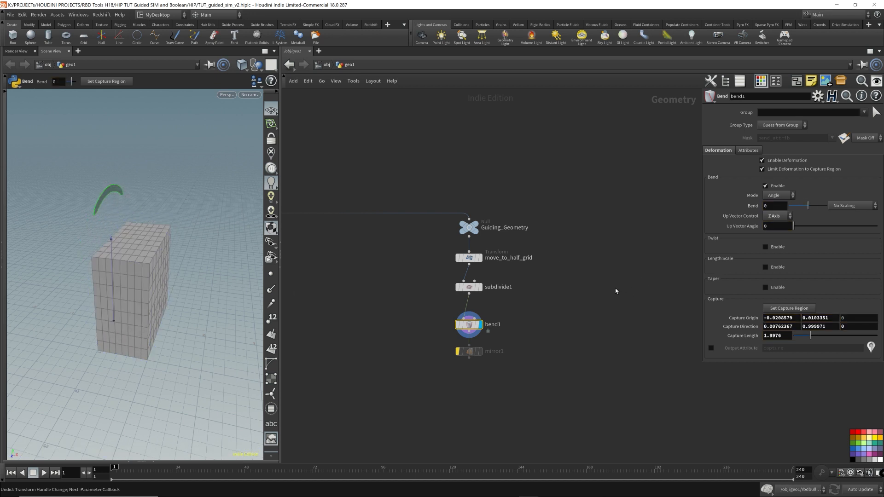
- Set bend1's Up Vector Control to X Axis, and test the bend in the viewport before undoing it
mouse_move(474, 331)
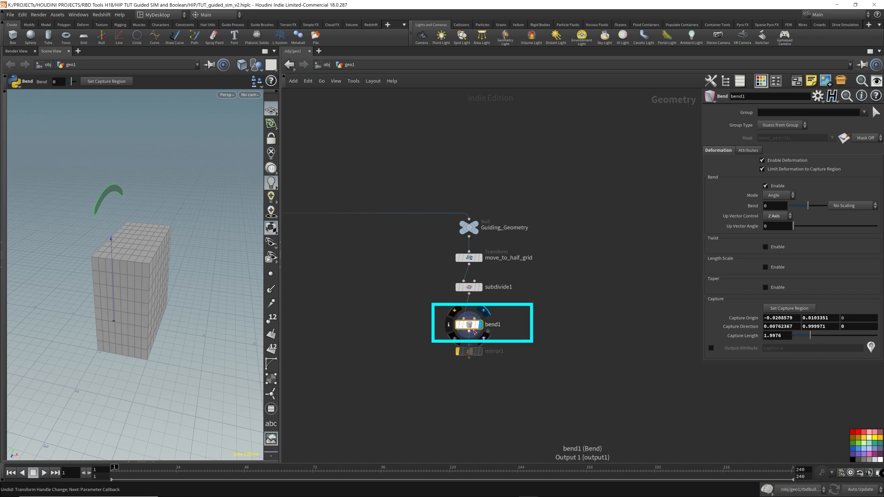
mouse_move(739, 221)
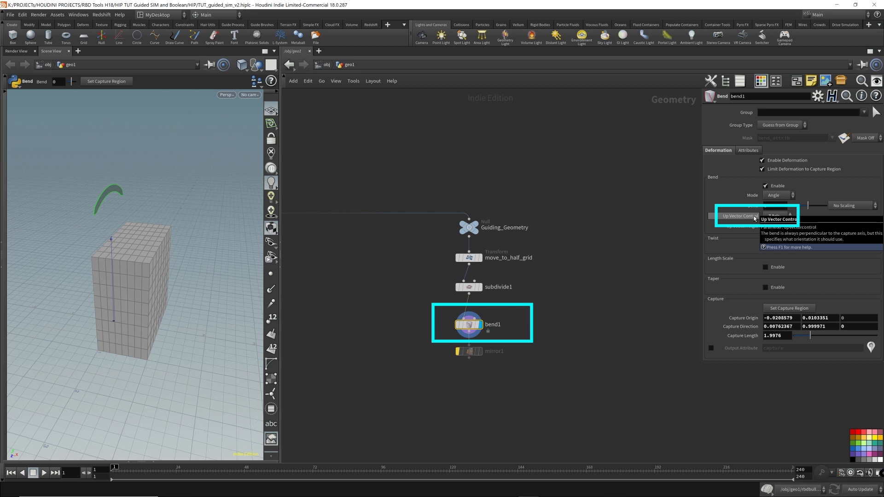
mouse_move(83, 385)
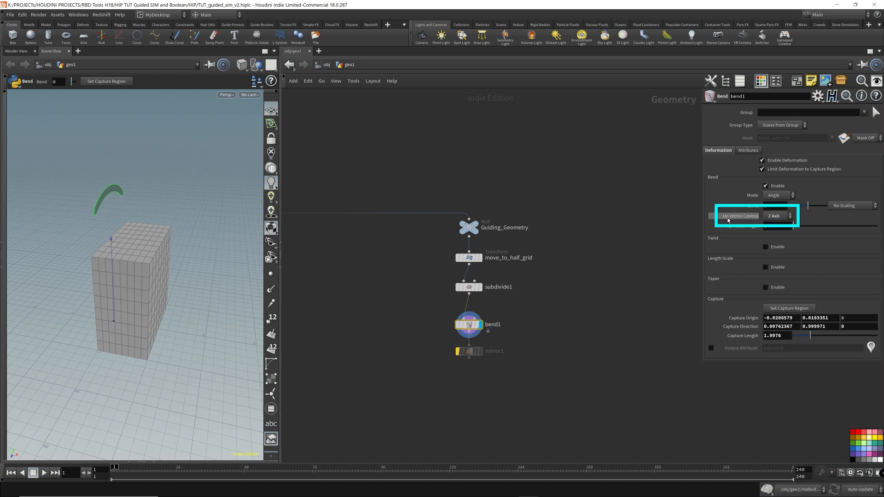
mouse_move(134, 243)
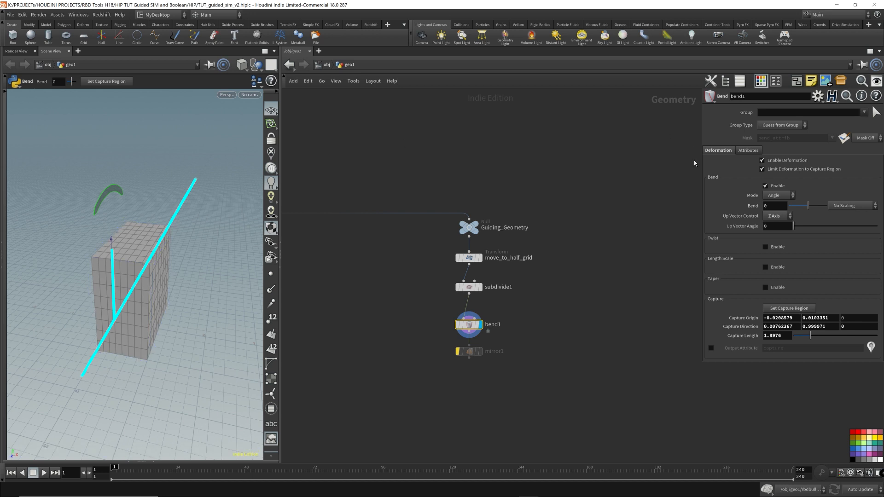
click(778, 216)
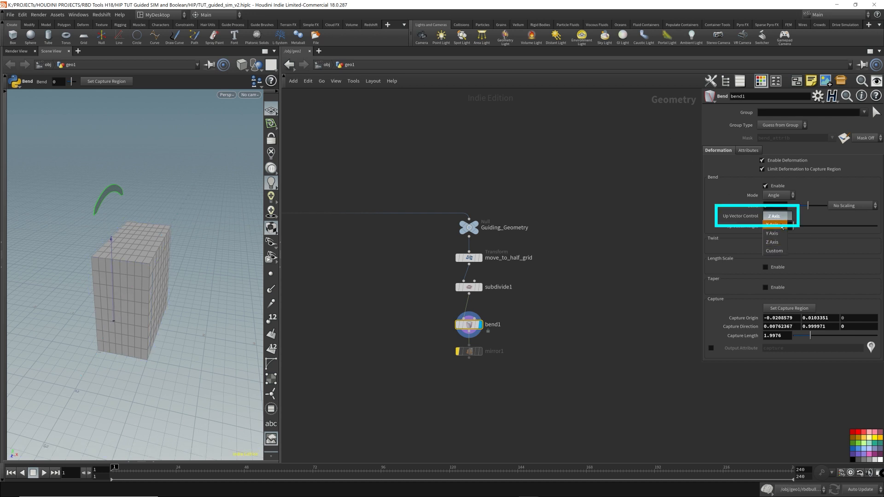
click(780, 226)
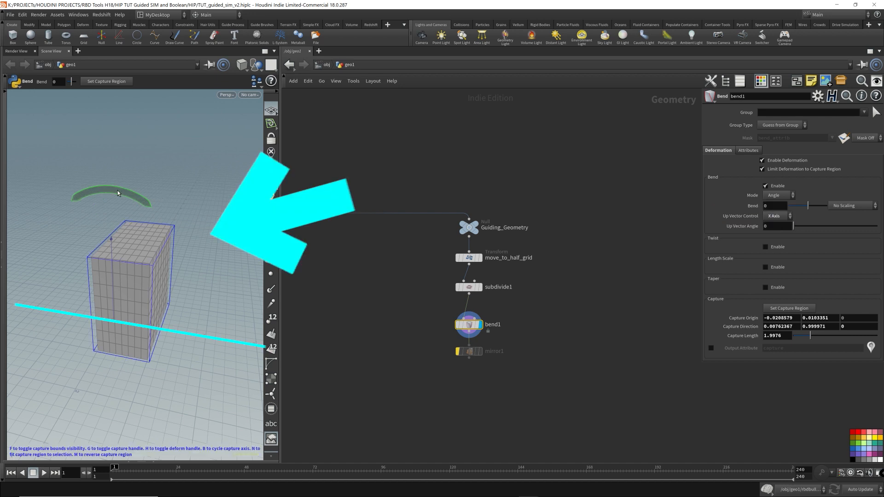
mouse_move(109, 197)
mouse_down()
mouse_move(181, 221)
mouse_move(195, 264)
mouse_up()
key(ctrl+z)
- Display the bigger transform, Guiding_Geometry and move_to_half_grid in turn to compare the full box with the half box
middle_drag(358, 273, 484, 284)
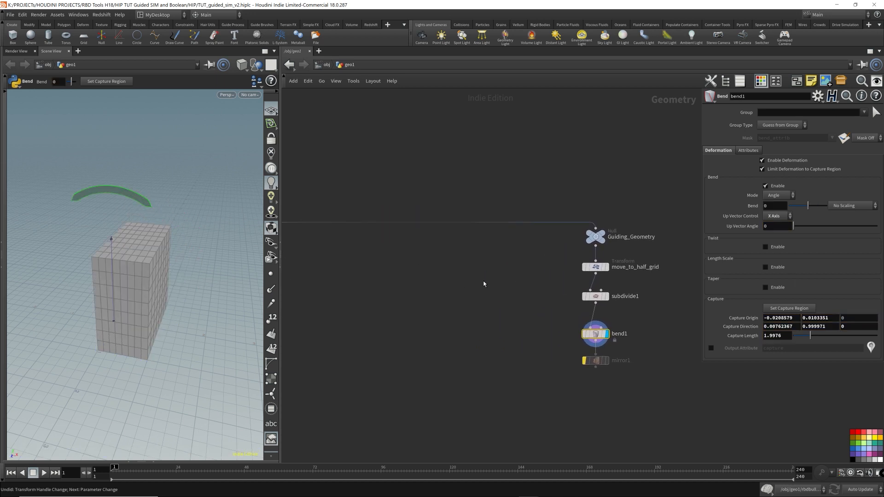
scroll(483, 284, down, 3)
middle_drag(367, 279, 406, 271)
click(317, 243)
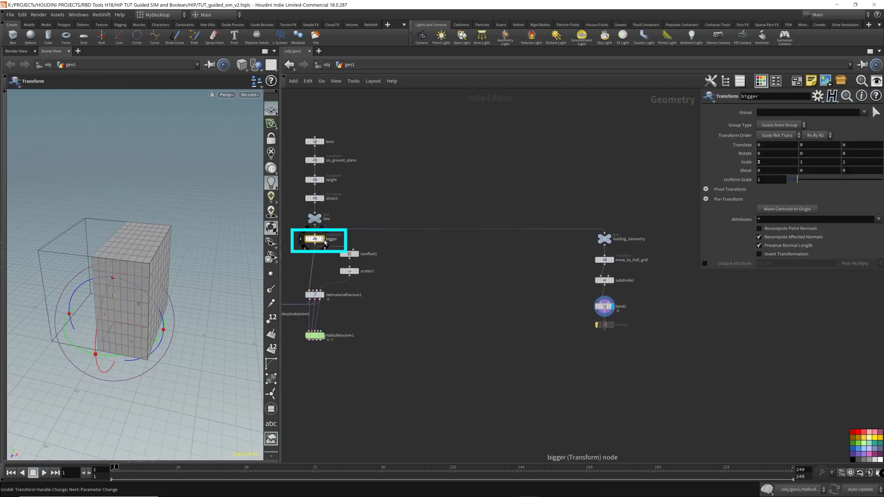
click(324, 242)
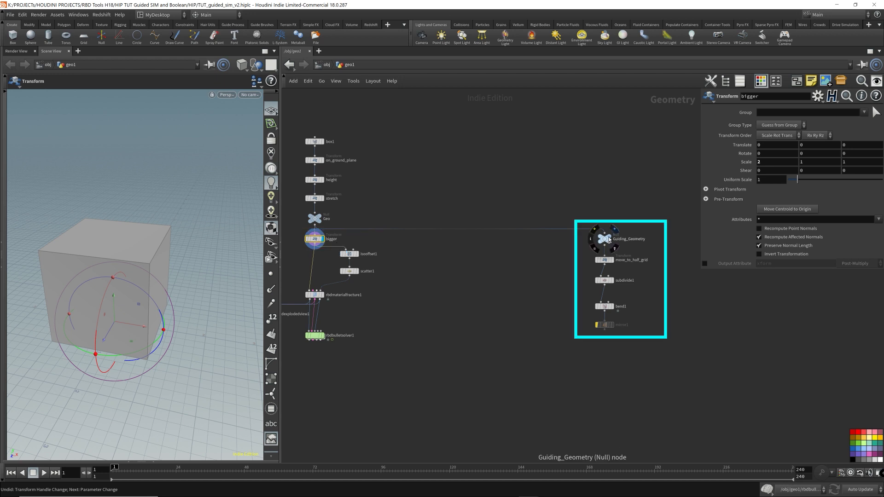
click(610, 239)
click(610, 260)
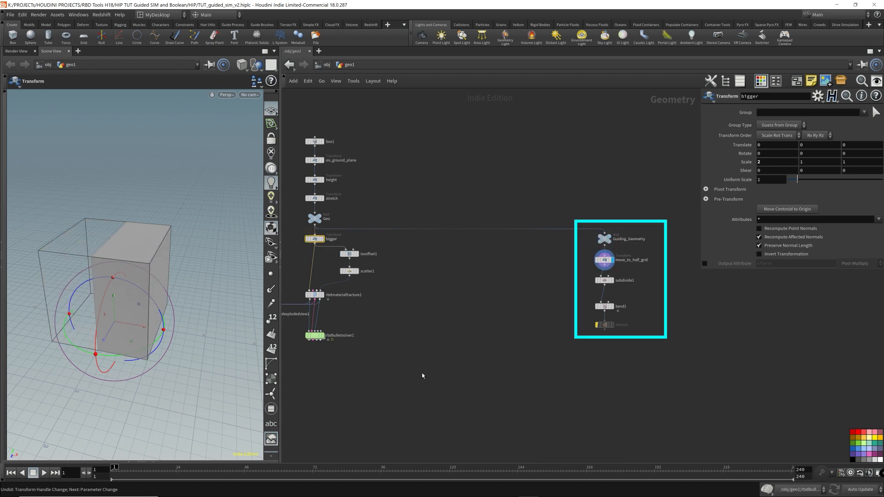
- Turn off mirror1's bypass, display it, and bend the mirrored box with bend1 to about 24
click(604, 307)
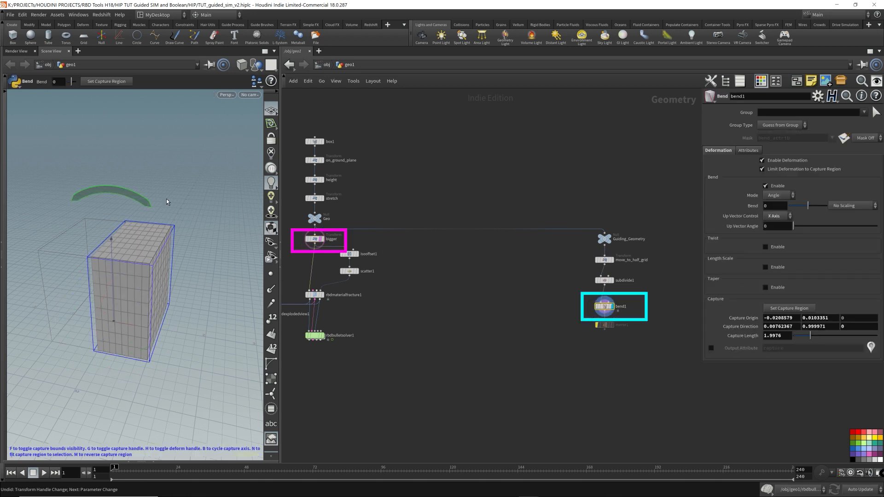
drag(116, 191, 218, 293)
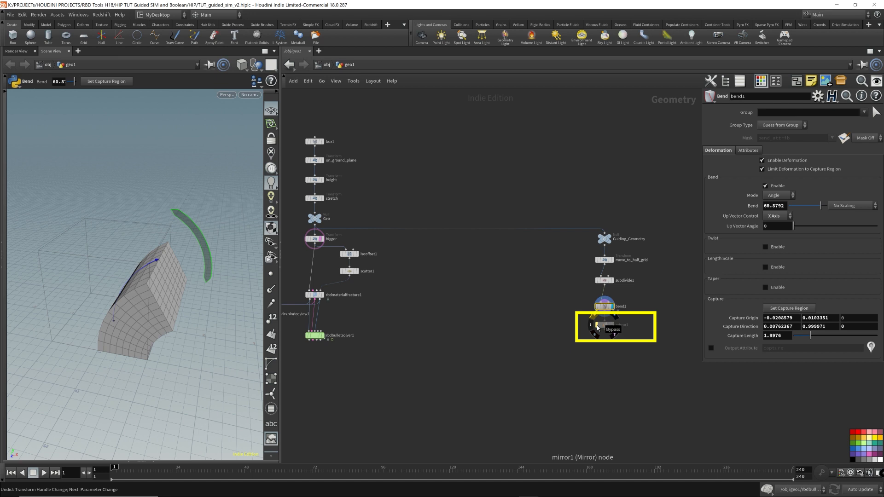
click(597, 326)
click(613, 329)
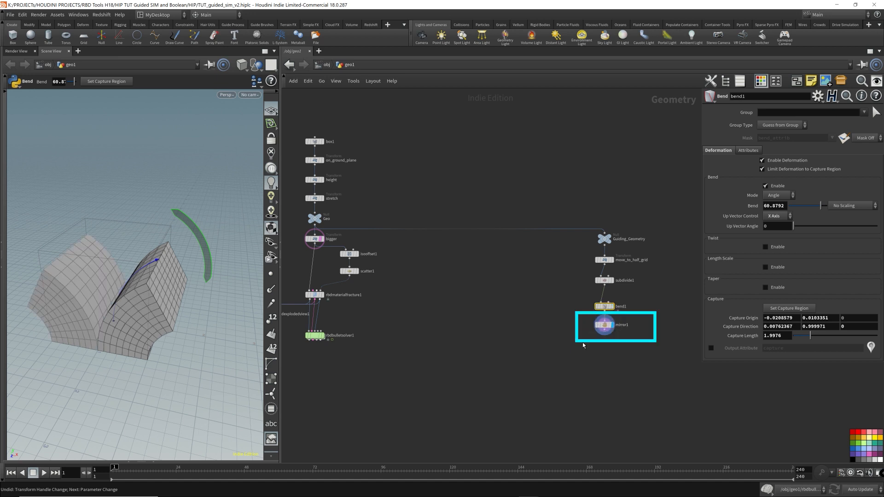
drag(207, 242, 336, 244)
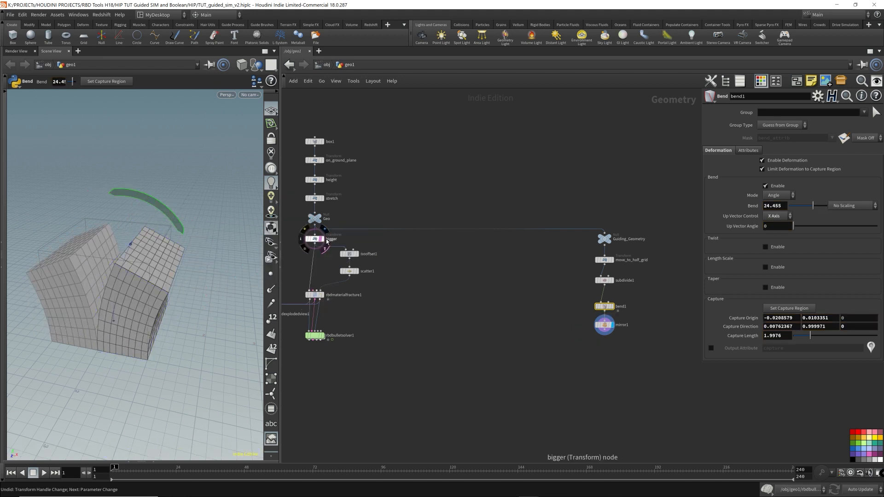
- Compare rbdbulletsolver1's fractured box with the mirrored guide, bending the guide through bend1 to about 110
click(321, 336)
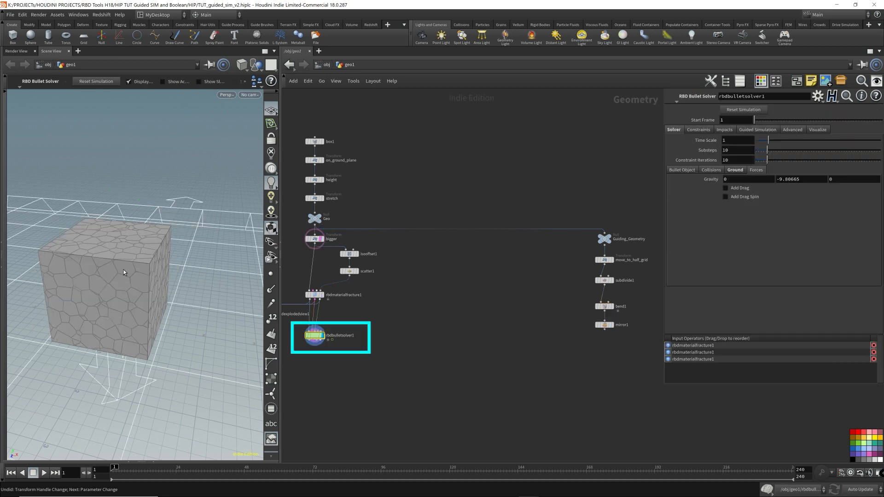
click(610, 324)
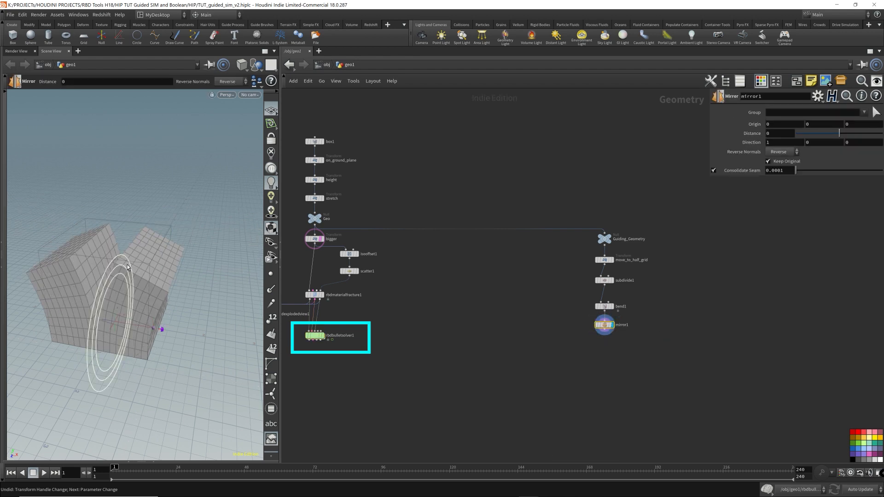
click(605, 307)
mouse_move(150, 199)
mouse_down()
mouse_move(207, 238)
mouse_move(217, 264)
mouse_move(178, 220)
mouse_move(217, 331)
mouse_move(162, 219)
mouse_move(96, 172)
mouse_move(72, 168)
mouse_move(83, 181)
mouse_up()
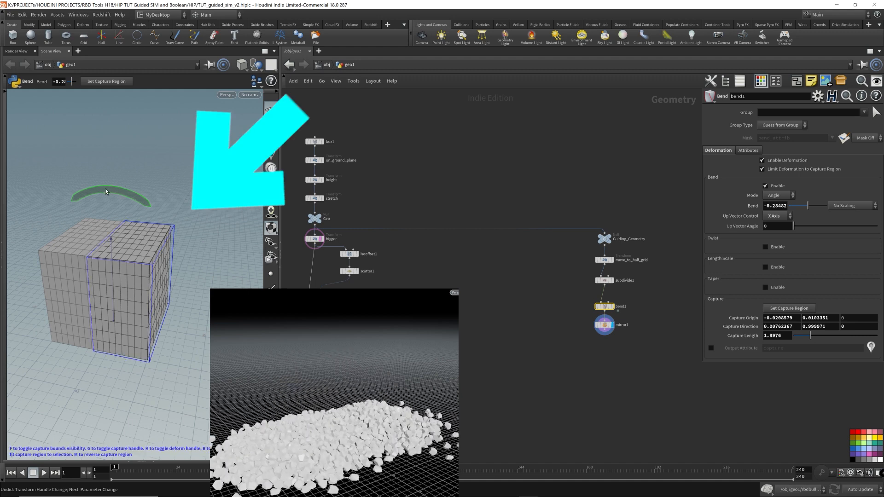
drag(106, 189, 223, 294)
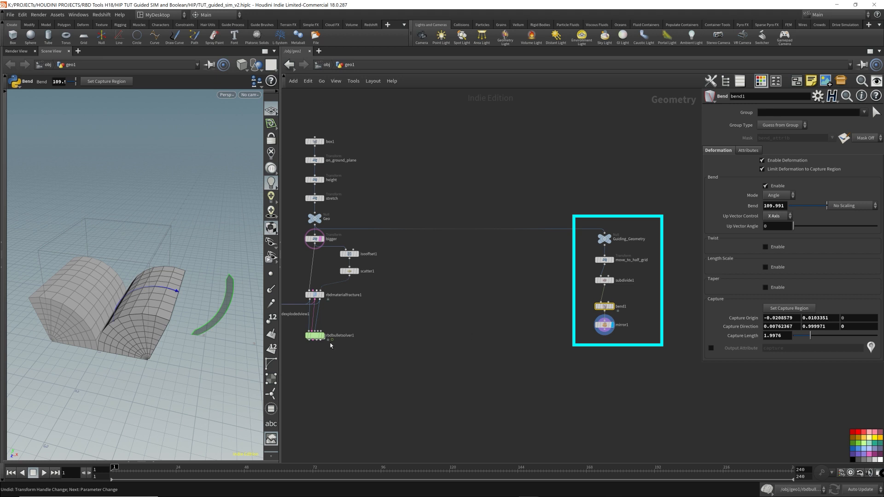
click(325, 336)
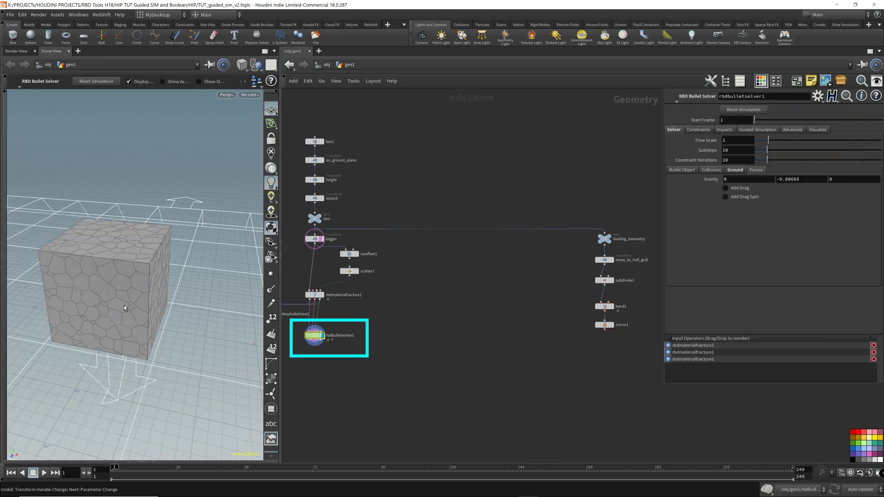
right_click(121, 264)
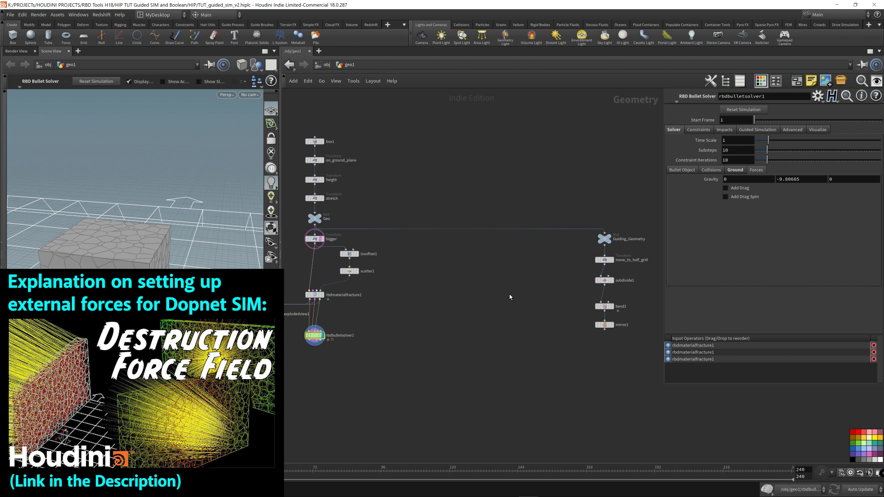
- Bypass mirror1, display bend1, and revert bend1's Bend value to its default
click(611, 326)
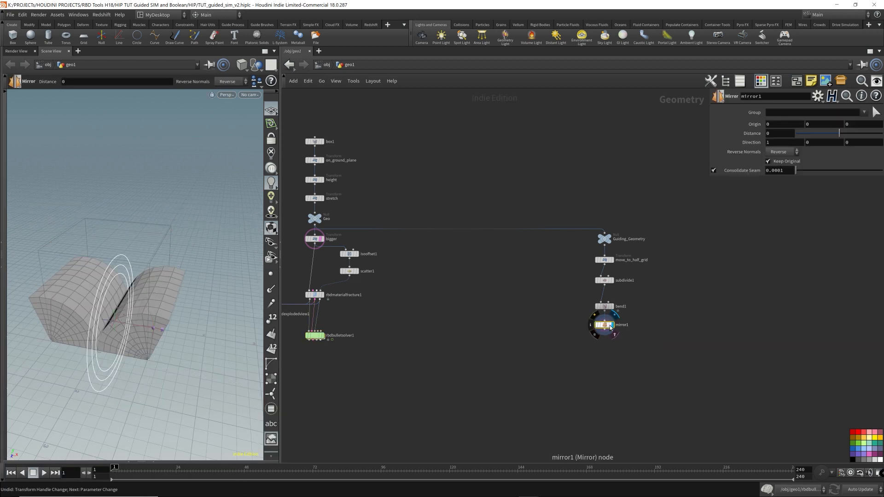
click(613, 308)
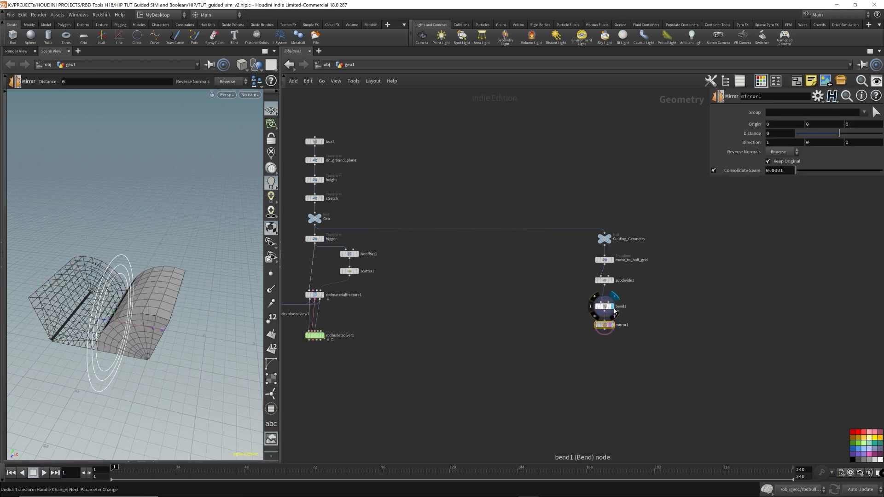
scroll(612, 309, up, 4)
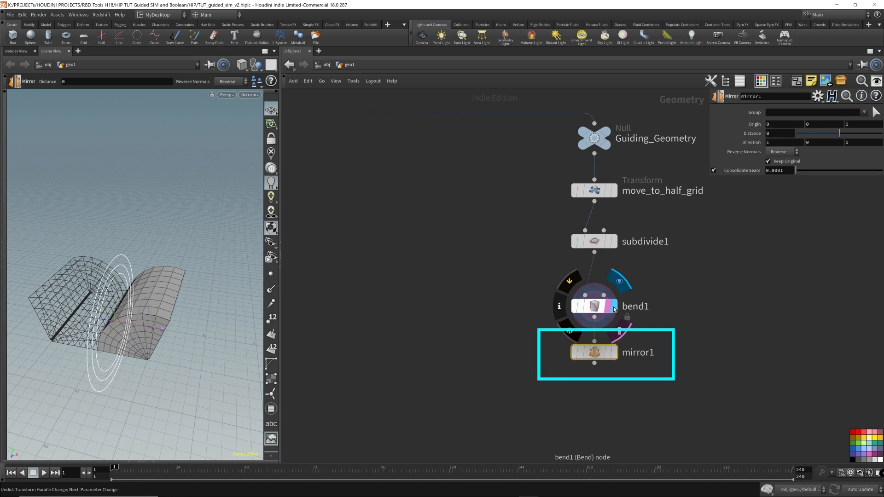
click(569, 327)
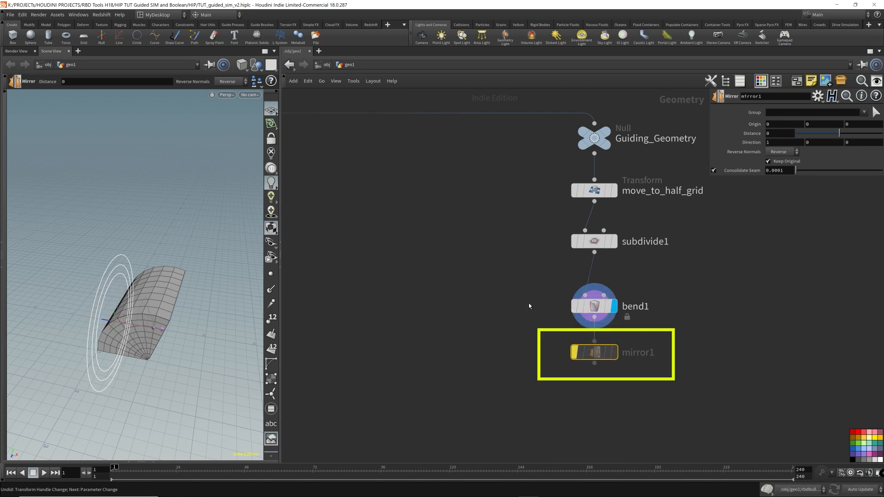
click(596, 307)
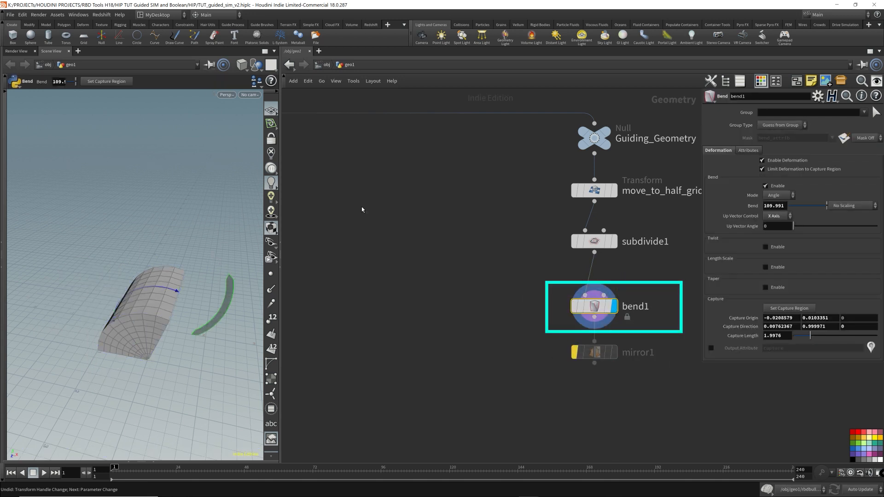
right_click(751, 207)
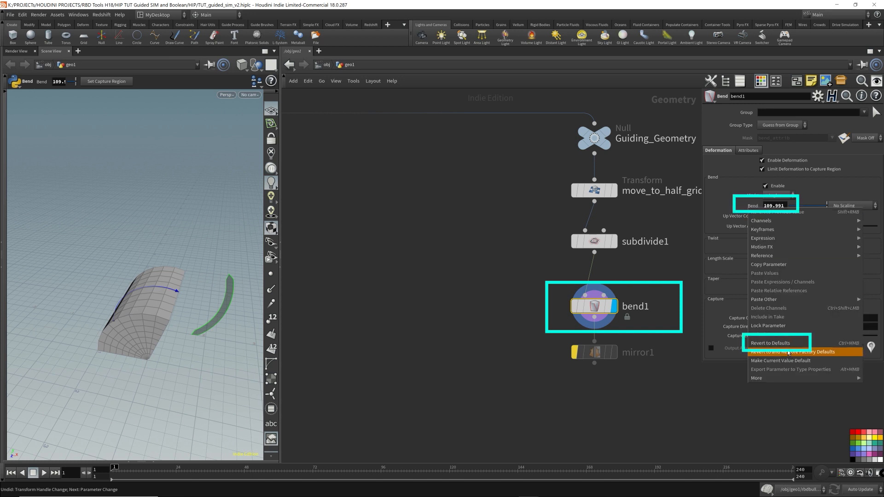
click(771, 343)
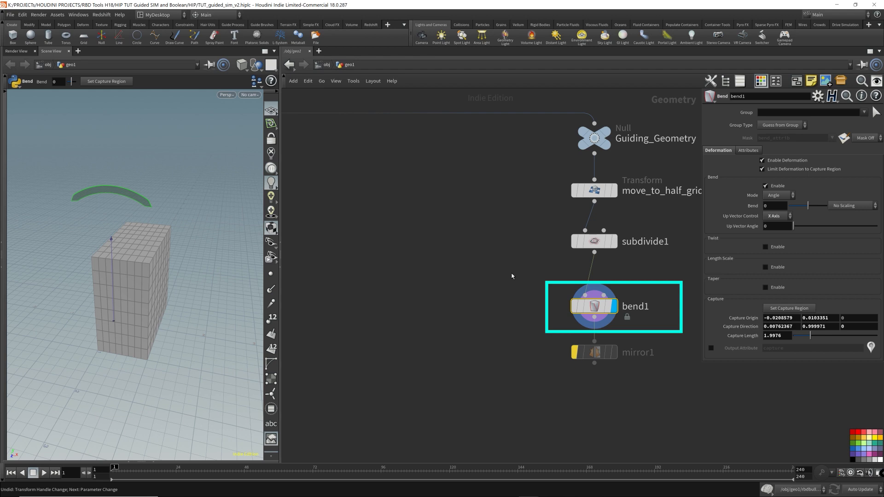
- Display transform1, set its Z translation to -2.9, and keep subdivide1 templated as a wireframe for comparison
middle_drag(508, 302, 343, 279)
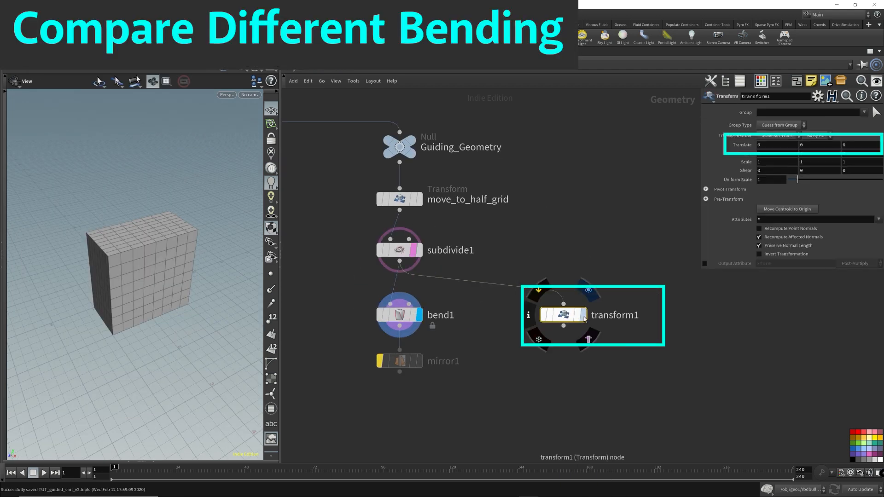
click(583, 316)
mouse_move(773, 144)
middle_down()
mouse_move(787, 145)
mouse_move(773, 144)
middle_up()
middle_drag(852, 145, 274, 216)
drag(249, 231, 207, 235)
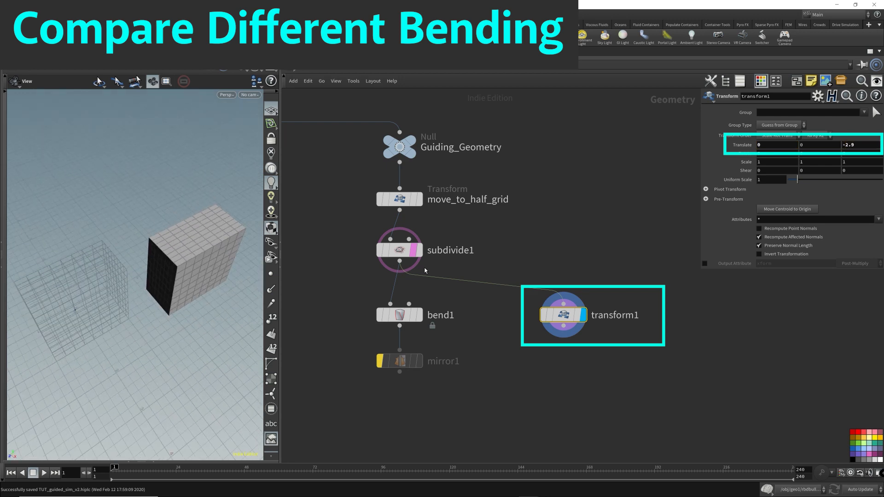
click(419, 250)
click(584, 315)
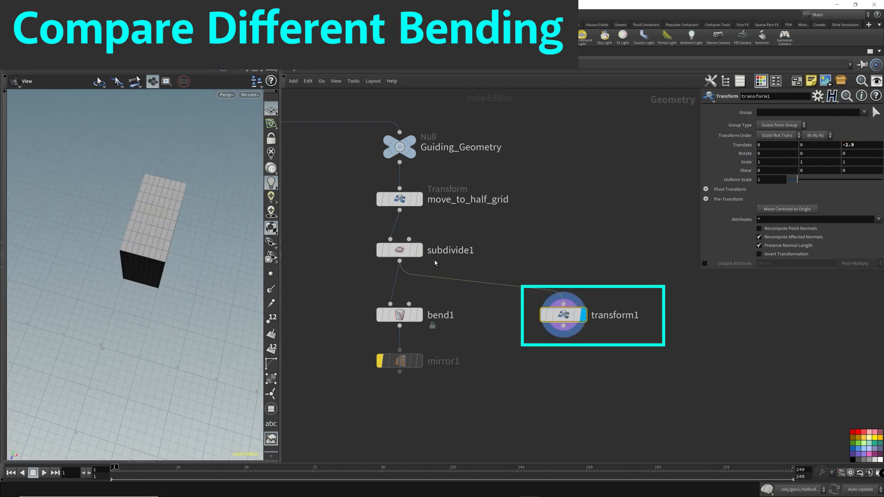
click(410, 255)
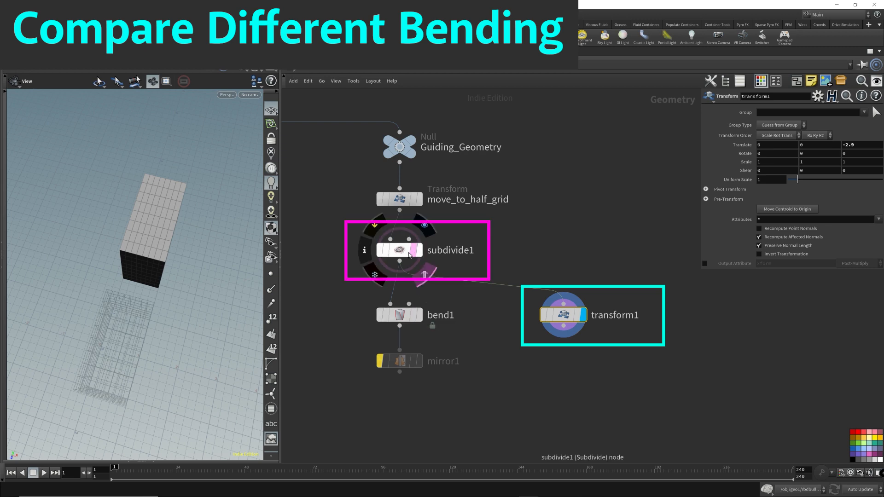
- Switch the viewport's background colour scheme to dark and view both boxes from the side
key(d)
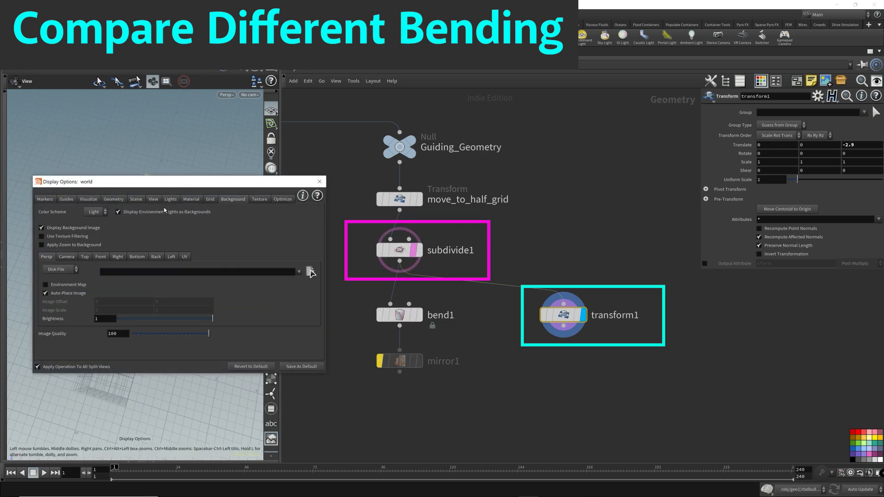
click(95, 211)
click(95, 224)
click(319, 182)
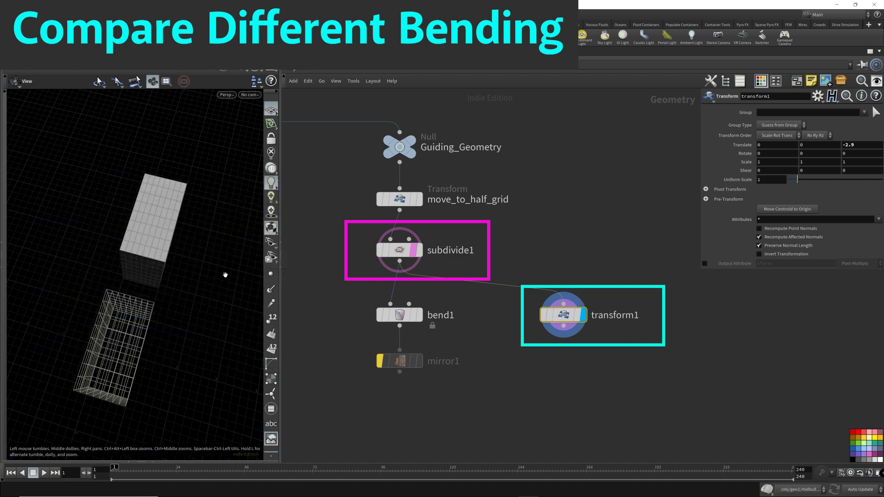
drag(167, 257, 223, 263)
drag(182, 284, 184, 263)
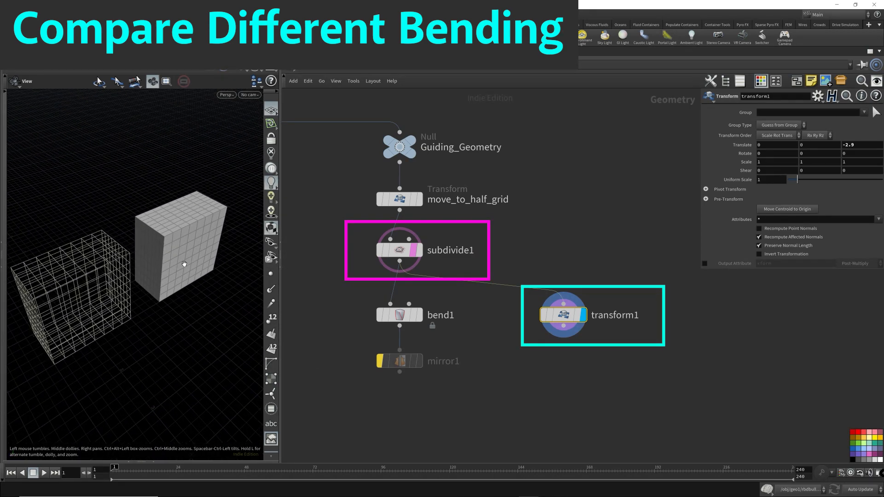
- Copy bend1 beneath transform1, display the copy, and inspect its capture region handle from several angles
mouse_move(405, 317)
alt+mouse_down()
mouse_move(574, 370)
mouse_move(567, 368)
alt+mouse_up()
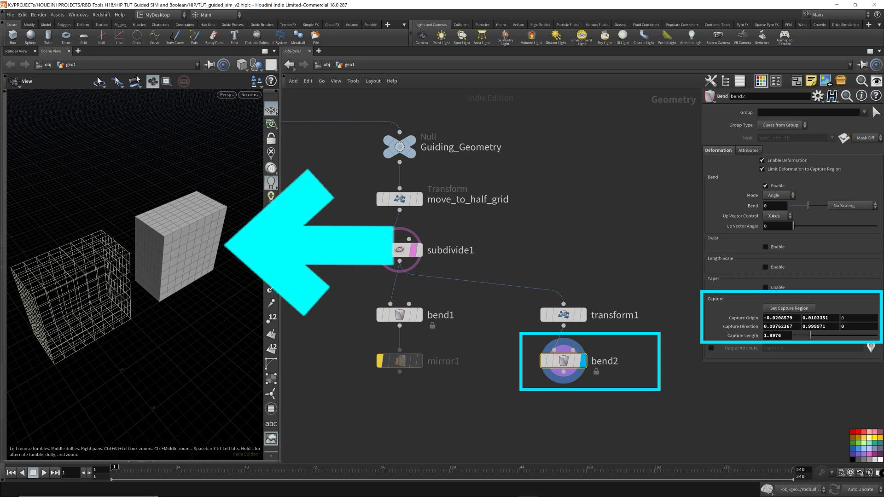
key(Return)
alt+drag(106, 299, 88, 363)
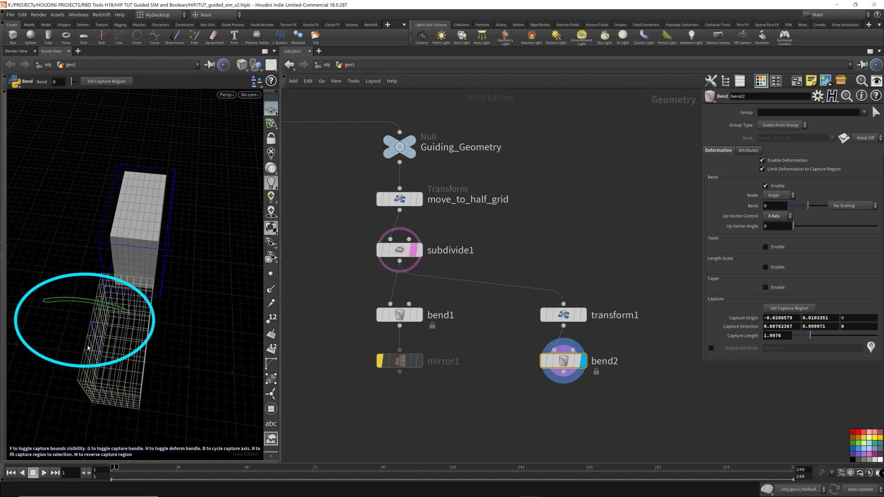
key(Escape)
drag(139, 204, 178, 243)
key(Return)
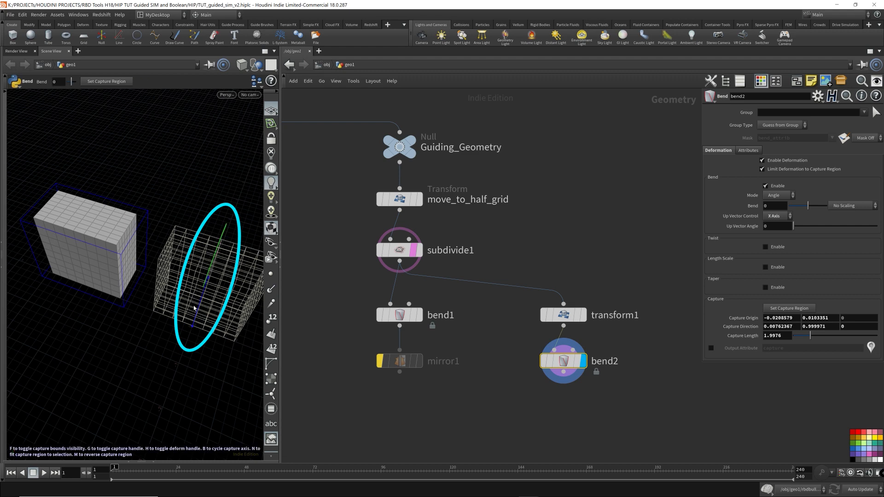
alt+drag(195, 338, 195, 288)
key(Escape)
key(Return)
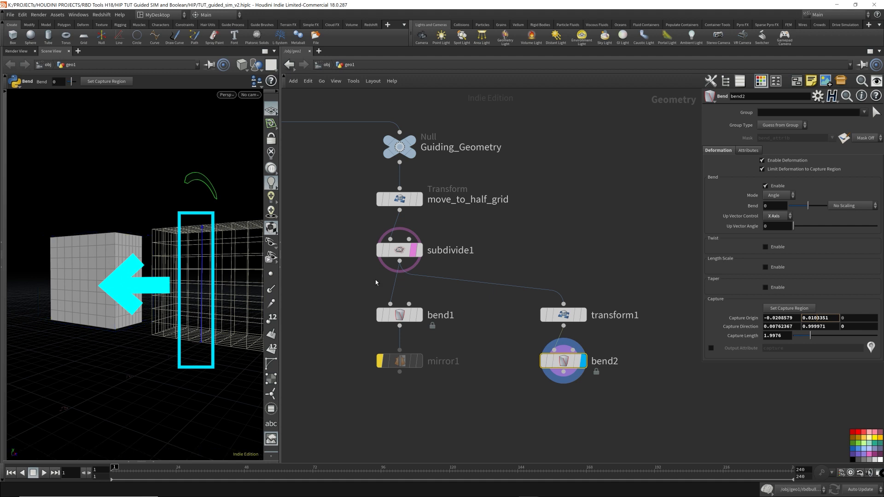
- Set bend2's Capture Origin Z to -3.6 to move the capture region onto the translated box
click(869, 319)
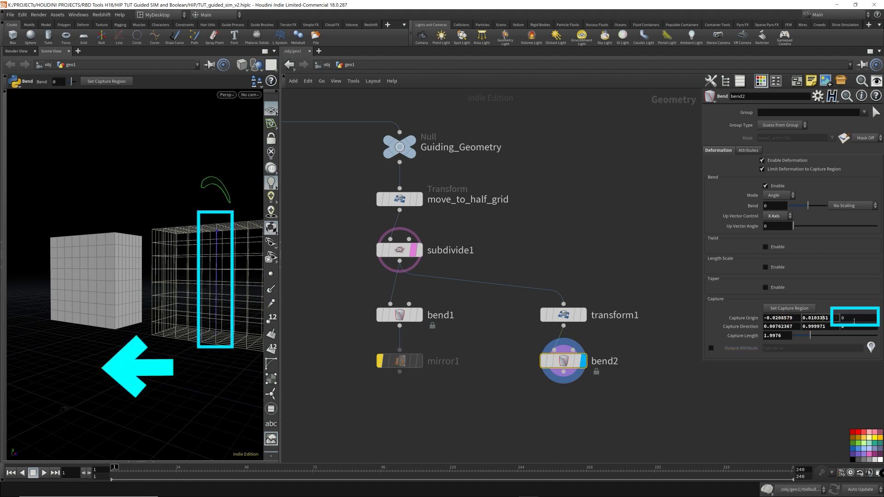
scroll(854, 320, up, 7)
scroll(854, 320, down, 18)
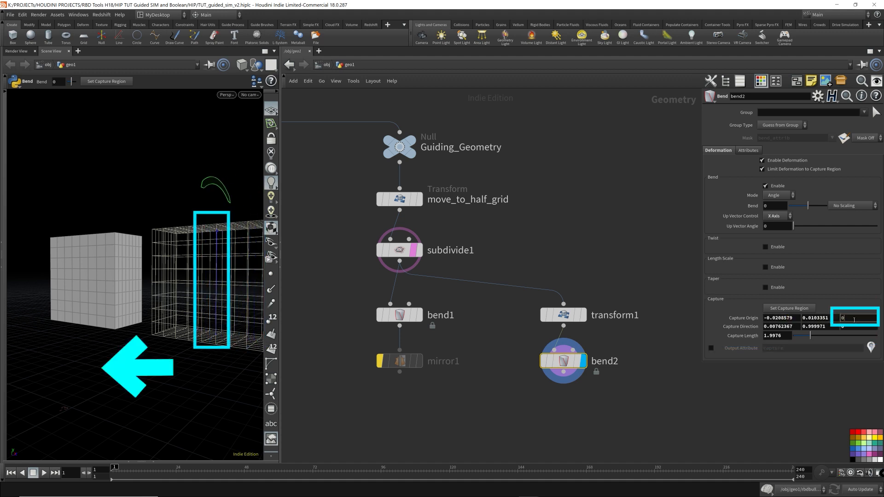
scroll(854, 318, down, 20)
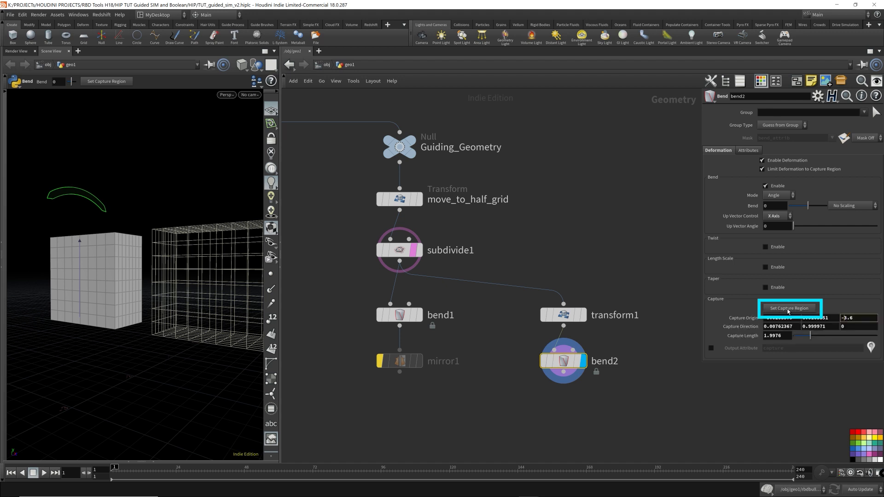
- Review bend2's Set Capture Region control and its Capture Origin X, Y and Z values
click(806, 312)
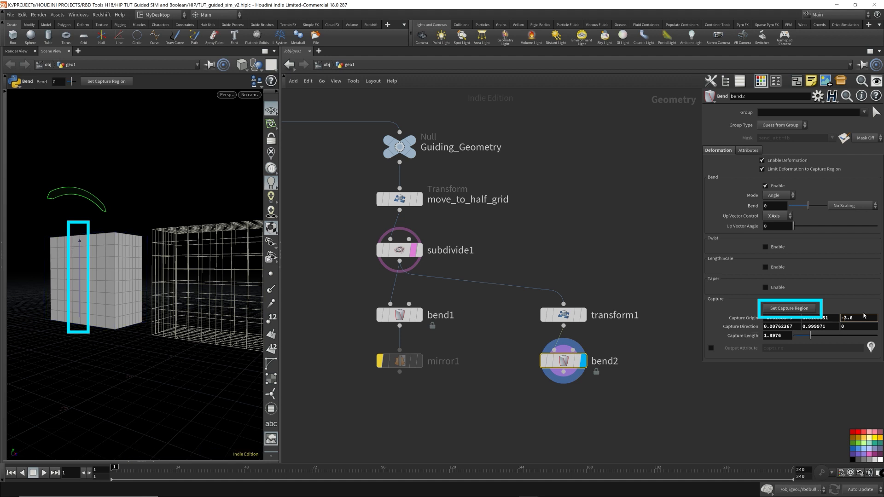
click(779, 318)
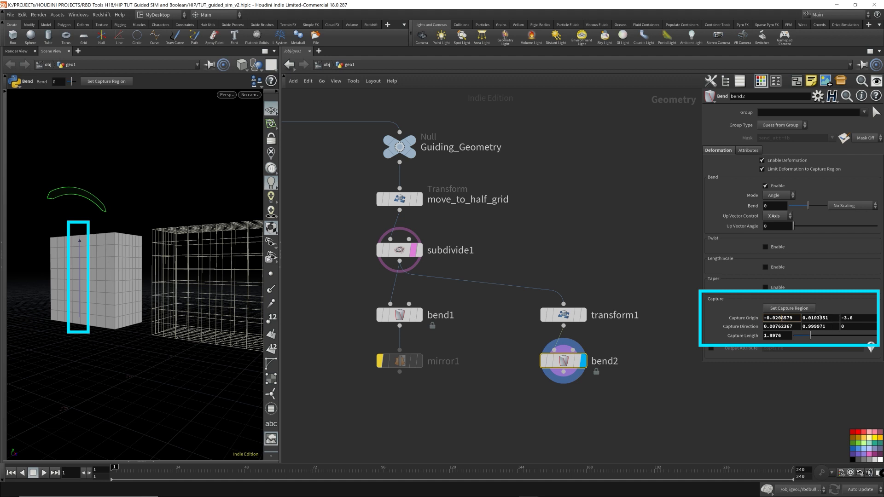
click(865, 319)
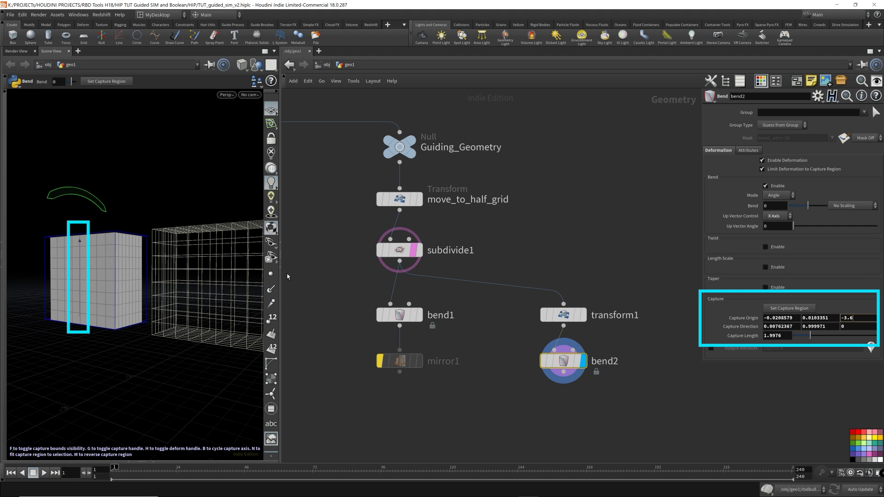
drag(831, 318, 755, 319)
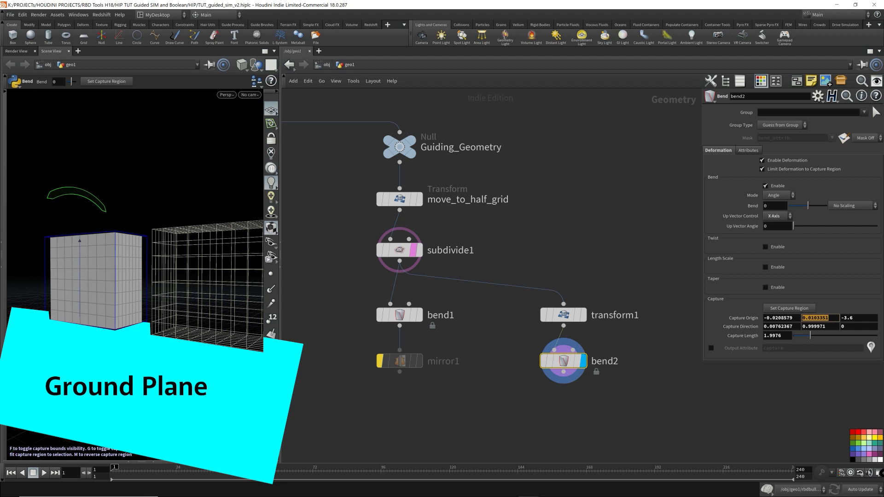
drag(776, 318, 763, 318)
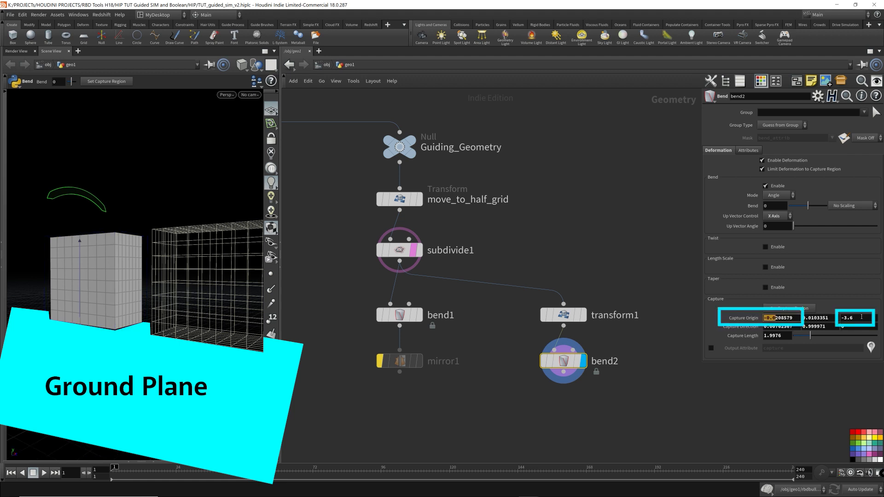
- Copy bend1's Bend parameter and paste it as a relative reference onto bend2's Bend parameter
click(400, 315)
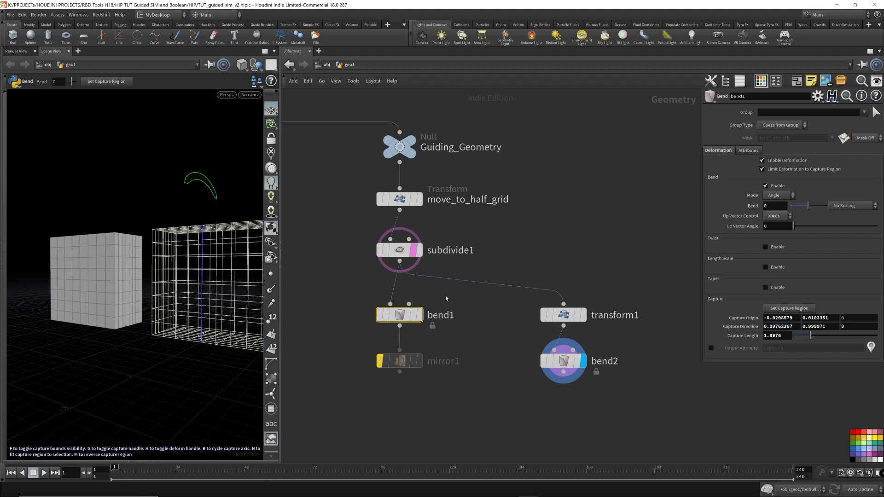
right_click(755, 206)
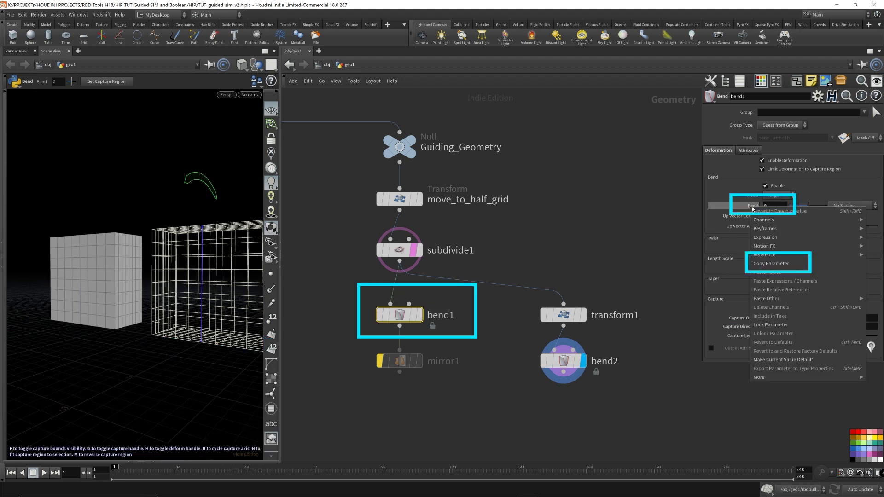
click(776, 265)
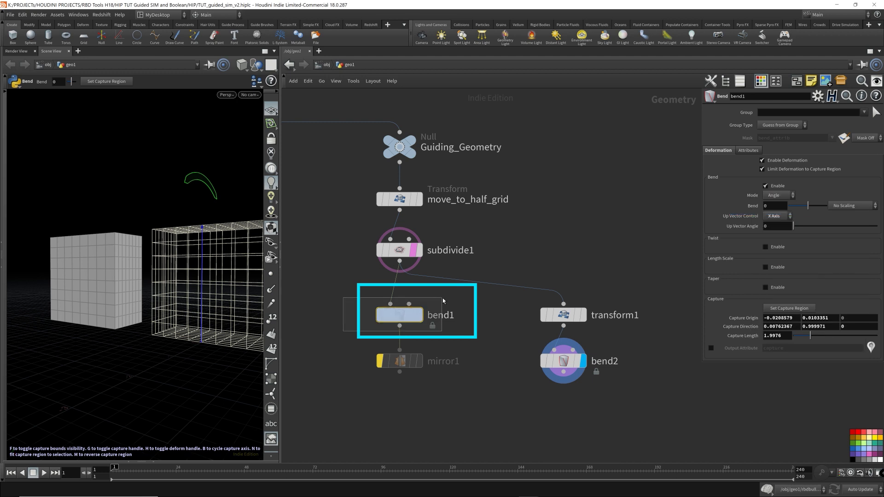
drag(506, 383, 653, 349)
right_click(754, 208)
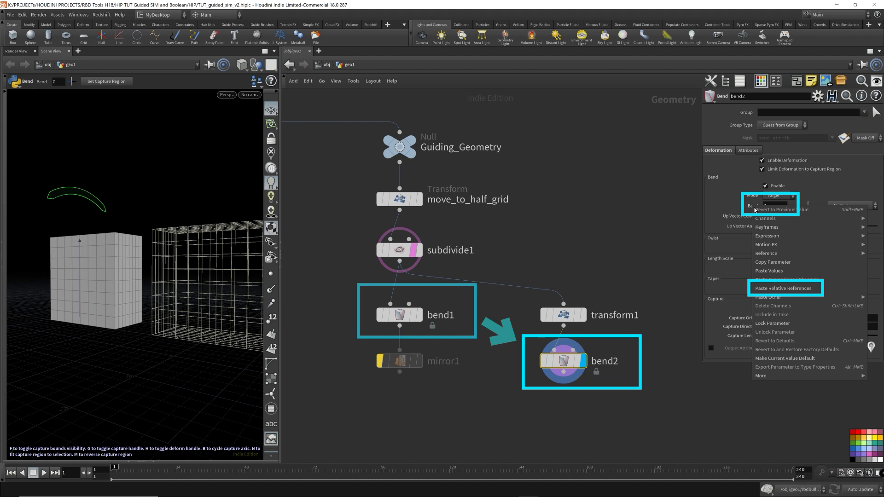
click(764, 289)
click(754, 205)
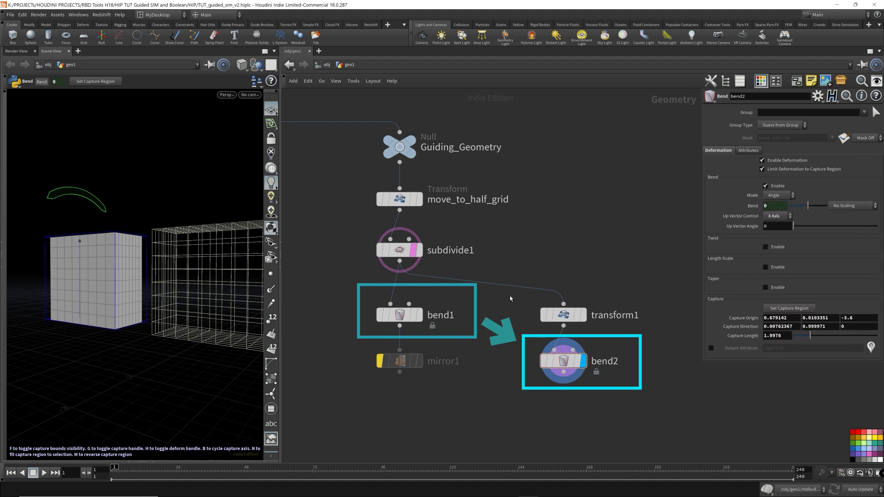
- Combine mirror1 and bend2 in a new displayed Merge node, and turn off subdivide1's template display
key(Tab)
text(mer)
key(Return)
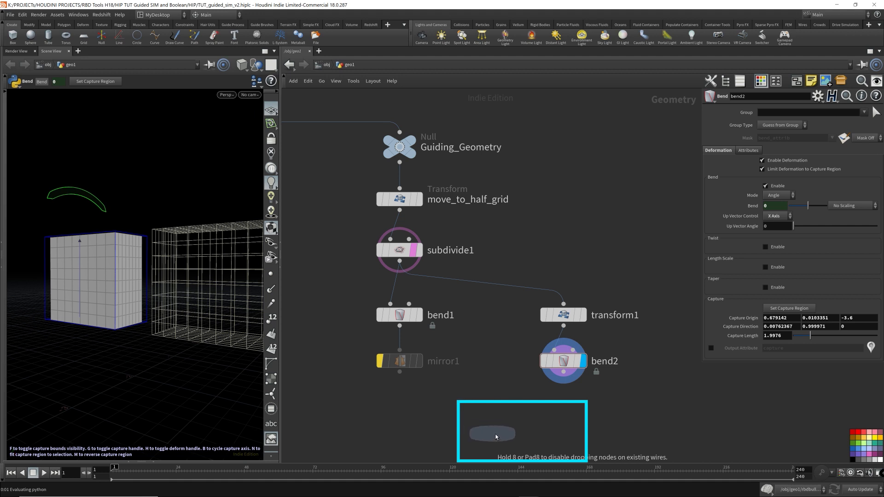
click(495, 435)
drag(473, 413, 483, 419)
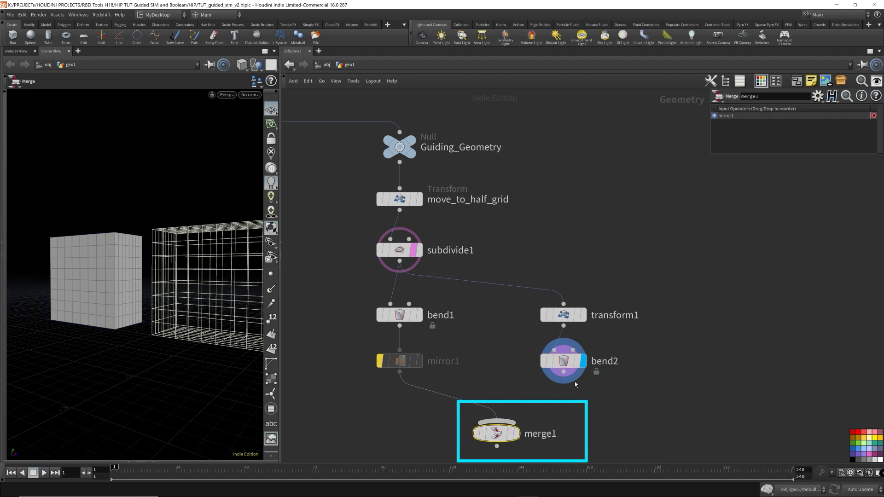
drag(564, 372, 499, 421)
click(515, 434)
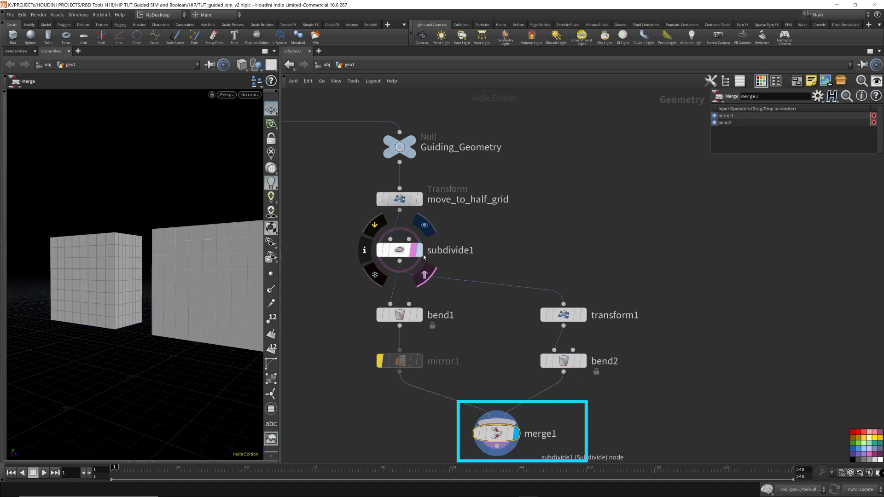
click(414, 250)
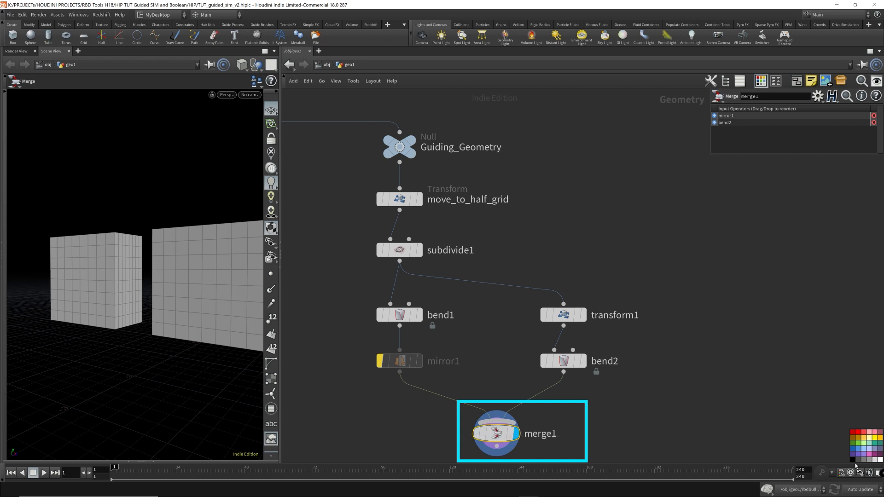
- Colour transform1, bend2 and merge1 black, and place merge1 directly beneath bend2
shift+drag(630, 378, 567, 292)
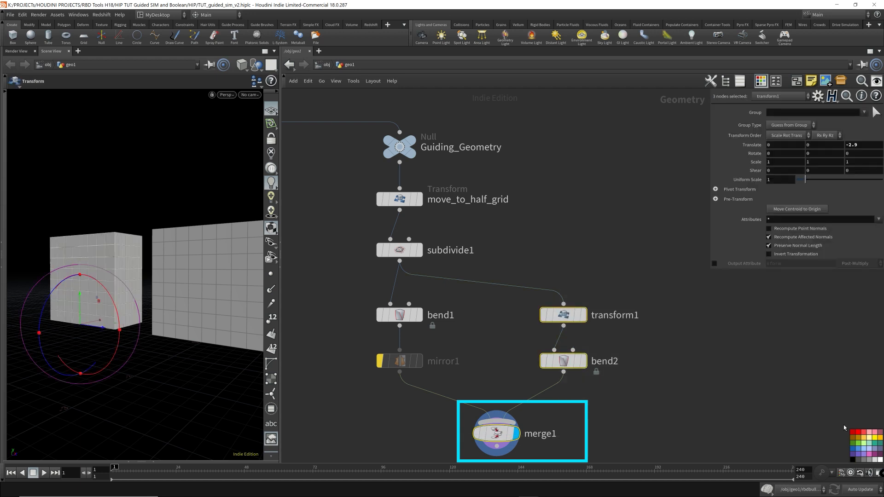
click(854, 461)
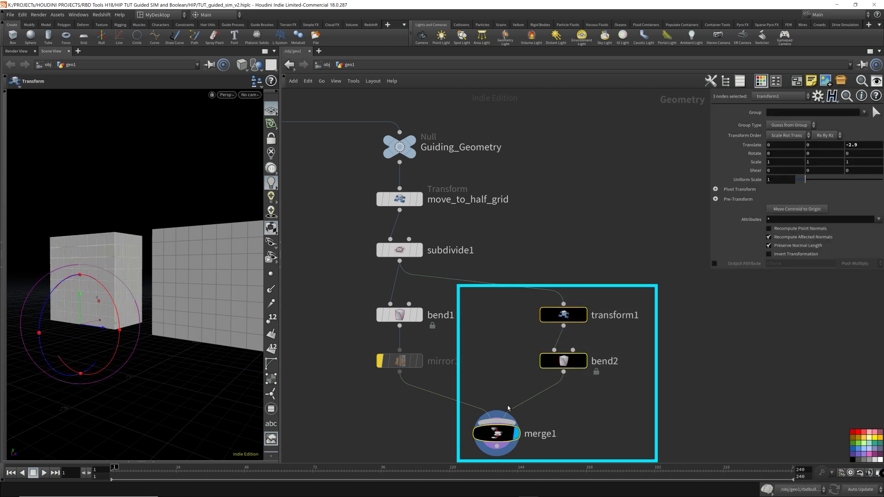
click(574, 425)
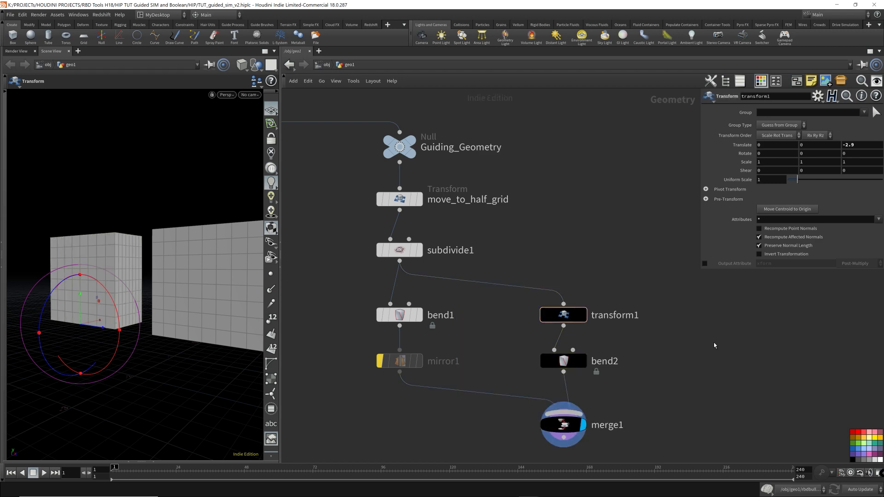
- Try bending the boxes to about 17.5 with bend1's viewport handle, and undo the bend
click(426, 317)
key(Escape)
drag(175, 240, 231, 307)
key(Return)
key(Escape)
drag(230, 308, 175, 286)
drag(171, 250, 205, 239)
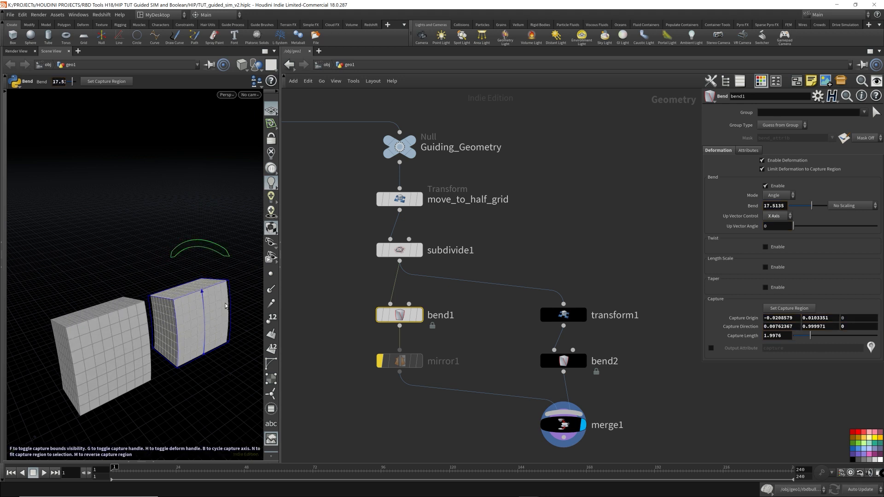
key(Escape)
key(ctrl+z)
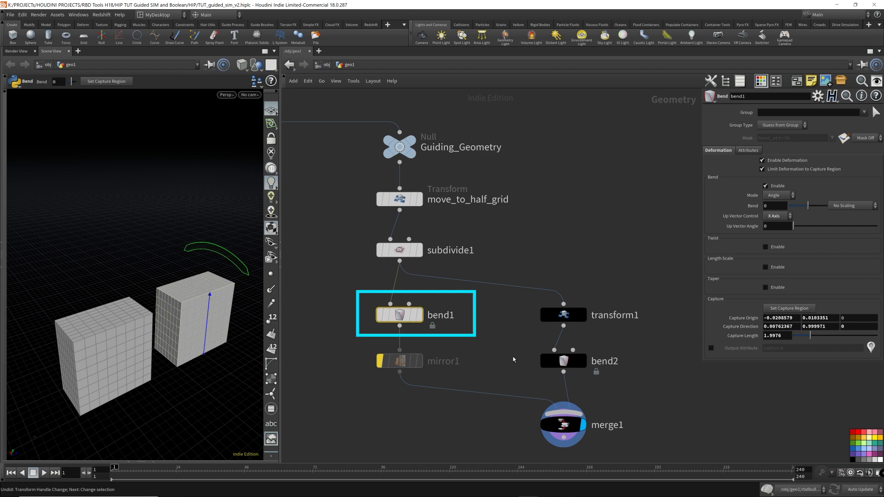
- Set bend2's Capture Origin X to 0.979142 to shift its capture region across the translated box
click(562, 361)
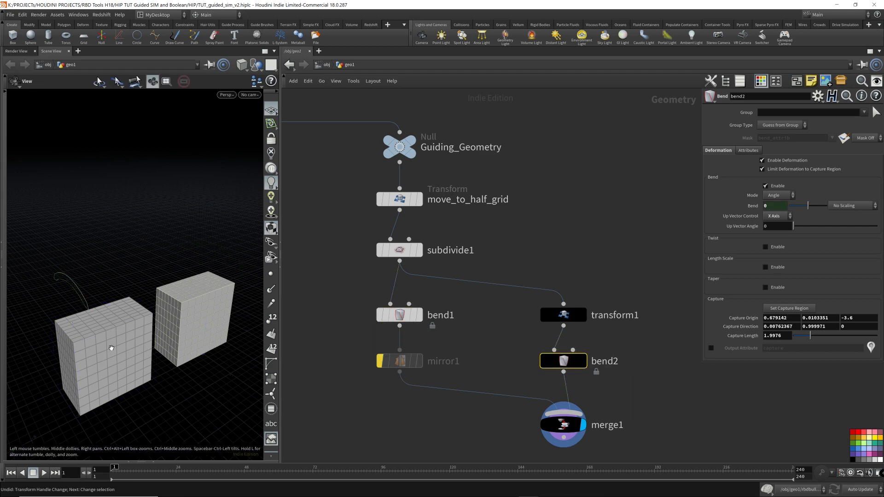
alt+drag(112, 349, 75, 370)
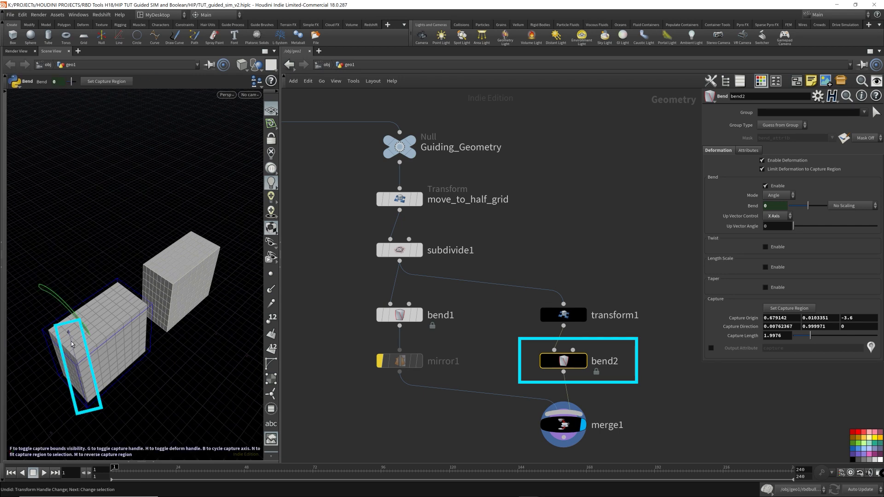
drag(82, 369, 129, 366)
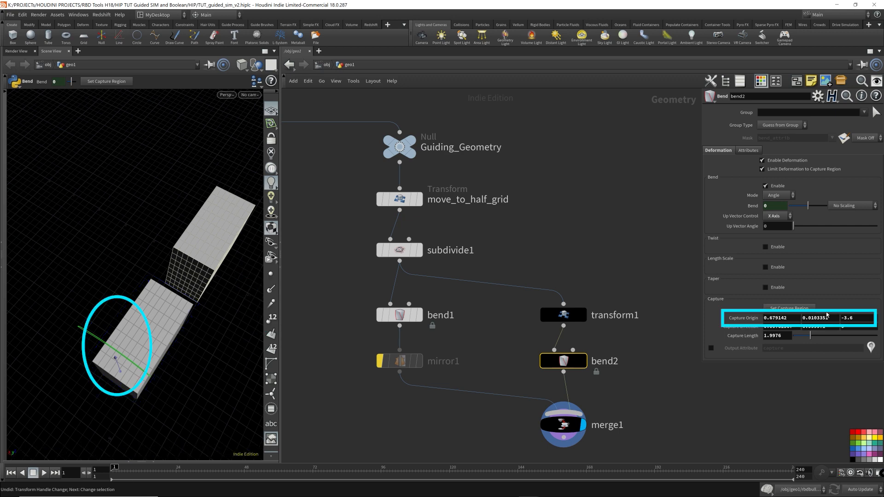
click(775, 318)
scroll(775, 319, up, 5)
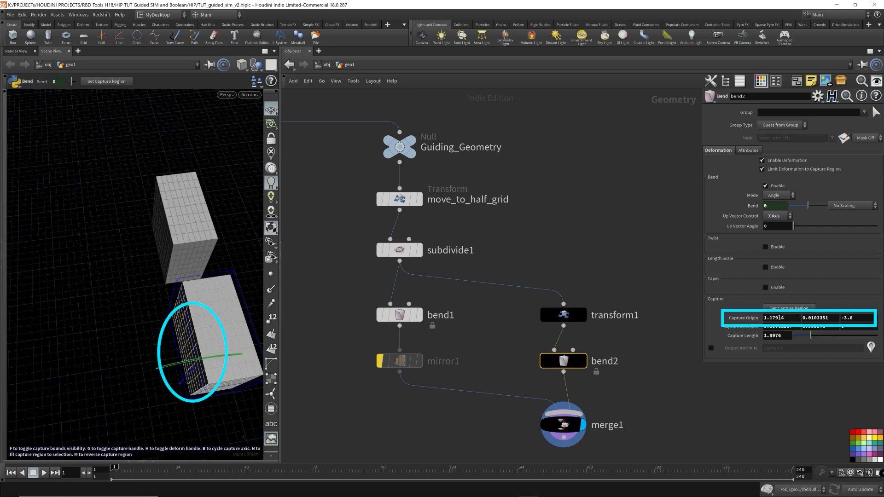
scroll(775, 318, up, 1)
scroll(779, 319, down, 5)
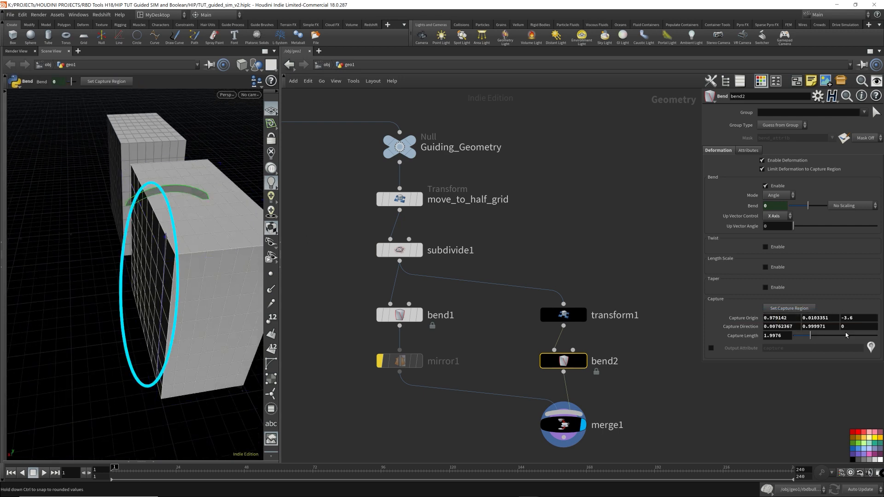
- Set bend2's Capture Origin Z to -2.9 and check the capture region's placement on the translated box
scroll(859, 318, up, 8)
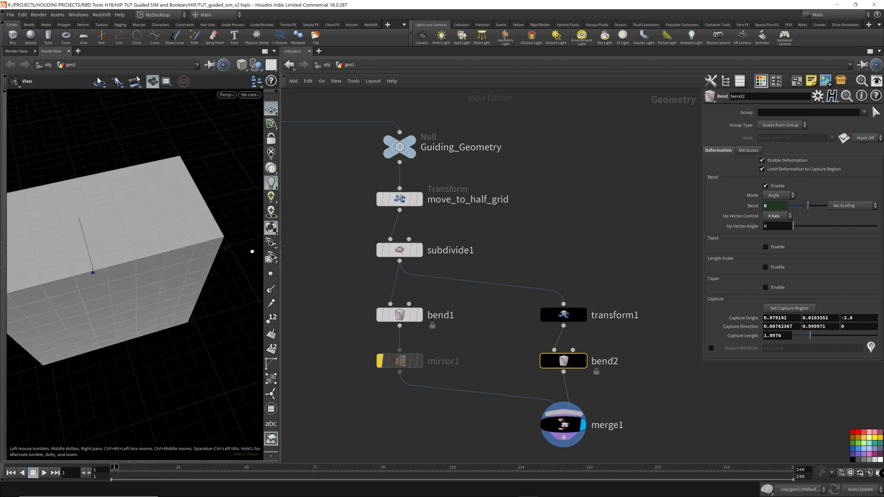
key(ctrl+z)
alt+drag(252, 251, 195, 186)
alt+middle_drag(195, 186, 149, 287)
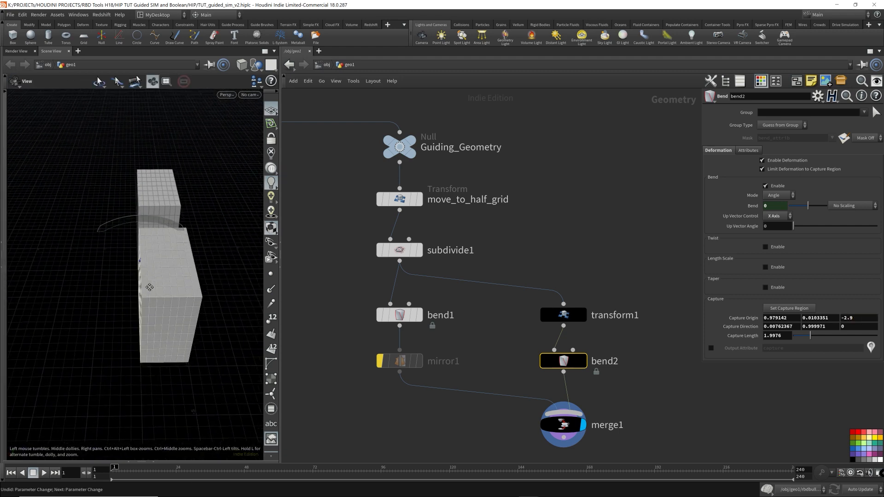
drag(149, 287, 171, 267)
key(Return)
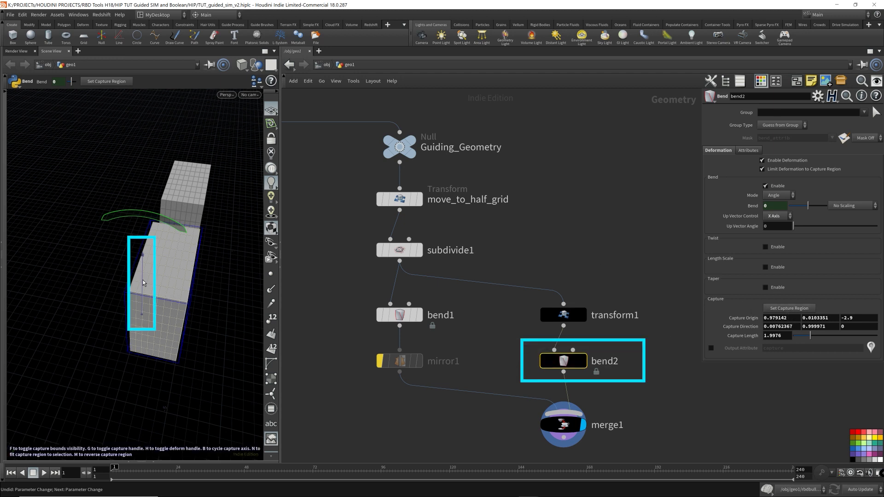
- Compare the capture region positions of bend1 and bend2 on the two boxes
click(400, 315)
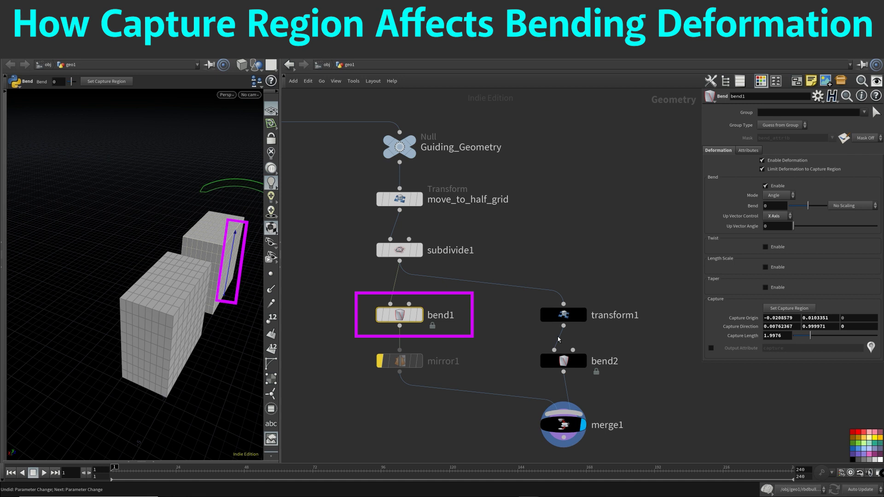
click(564, 361)
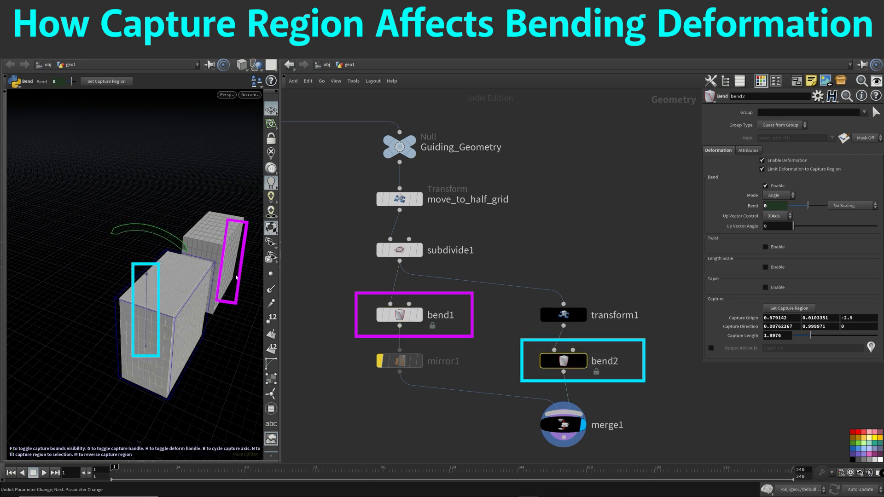
click(400, 315)
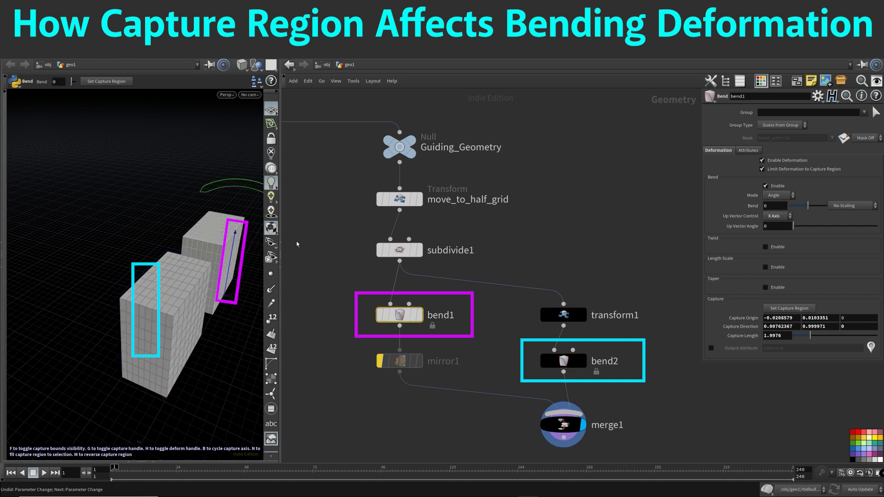
- Swing bend1's viewport bend handle to about -97.8 and over to 77.6511, and inspect both deformed boxes
alt+drag(230, 244, 225, 250)
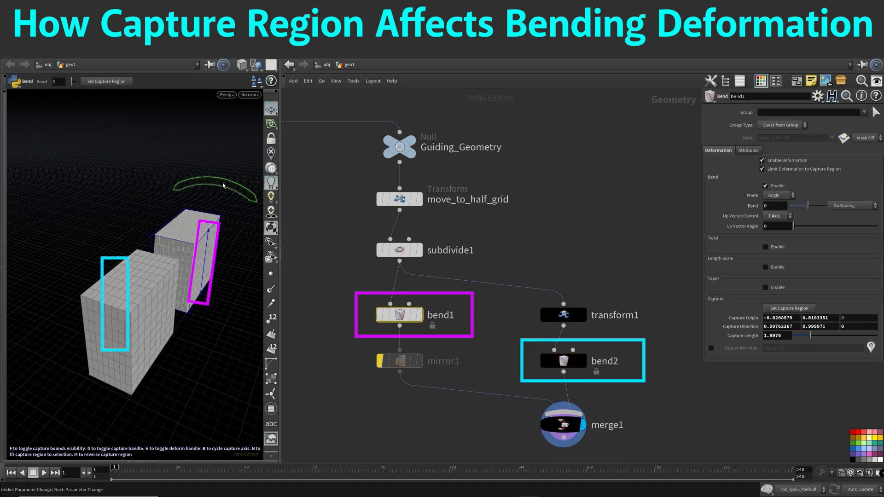
mouse_move(220, 185)
mouse_down()
mouse_move(279, 272)
mouse_move(284, 333)
mouse_up()
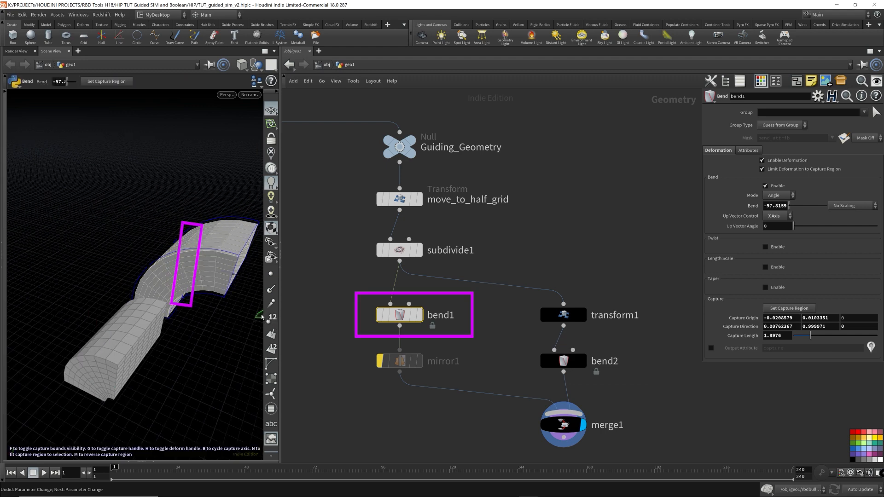
drag(266, 315, 84, 273)
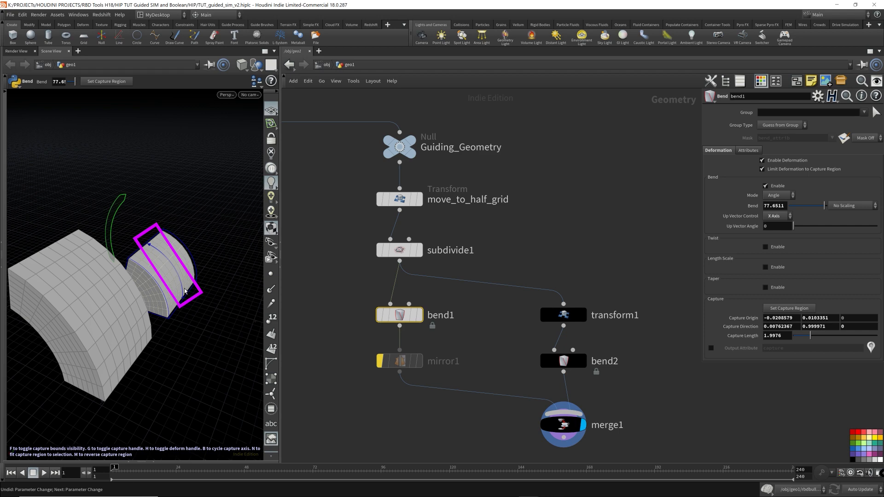
key(Escape)
drag(186, 243, 148, 266)
key(Return)
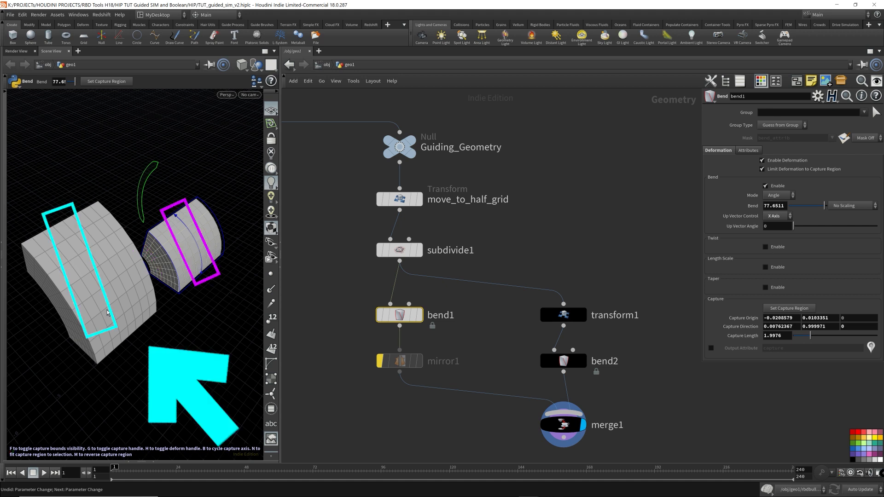
alt+drag(112, 295, 90, 327)
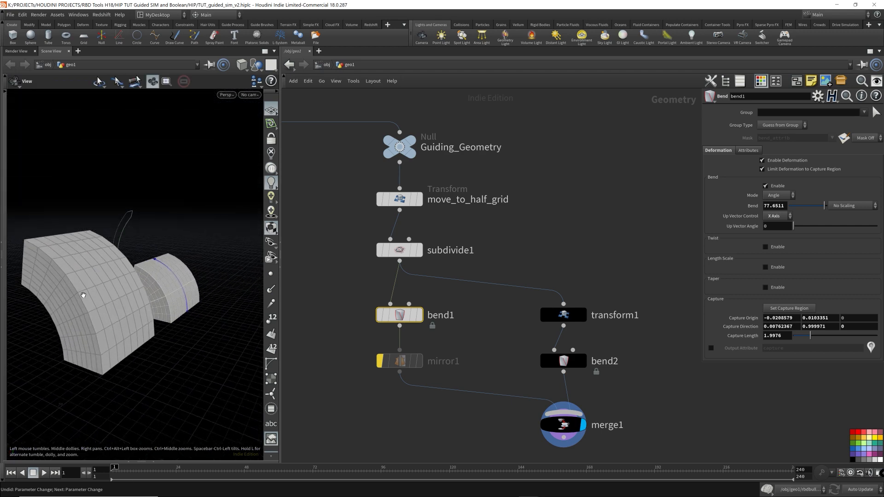
- Reset bend1's Bend angle to 0 and save the scene
drag(114, 228, 182, 202)
drag(785, 205, 707, 196)
text(0)
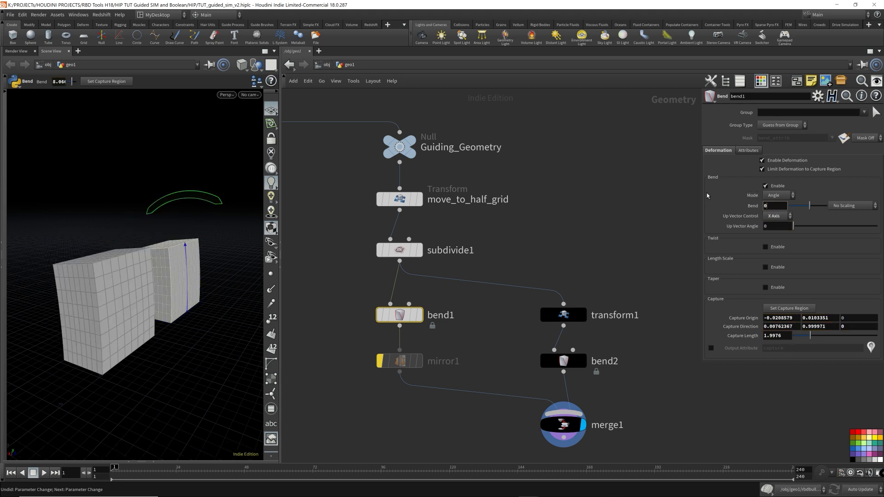
key(ctrl+s)
- Display mirror1 with its bypass turned off, and move the transform1, bend2 and merge1 branch farther away from it
middle_drag(424, 364, 470, 303)
click(469, 302)
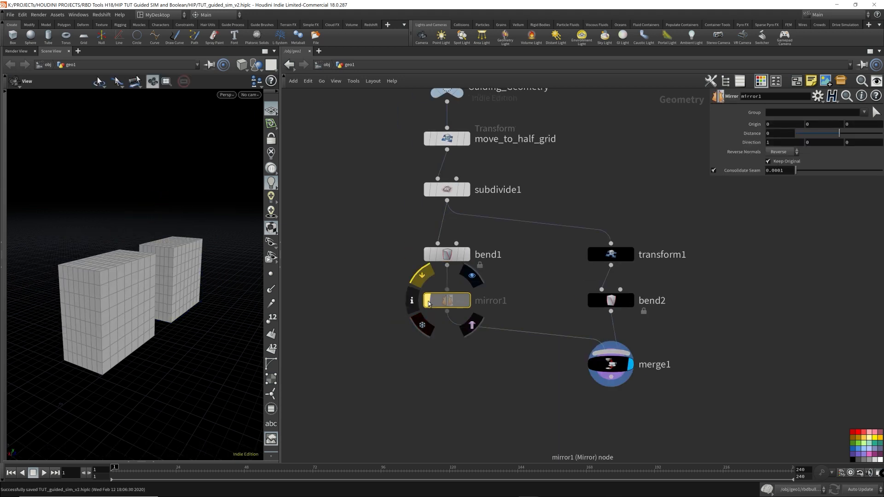
click(467, 300)
drag(575, 221, 686, 391)
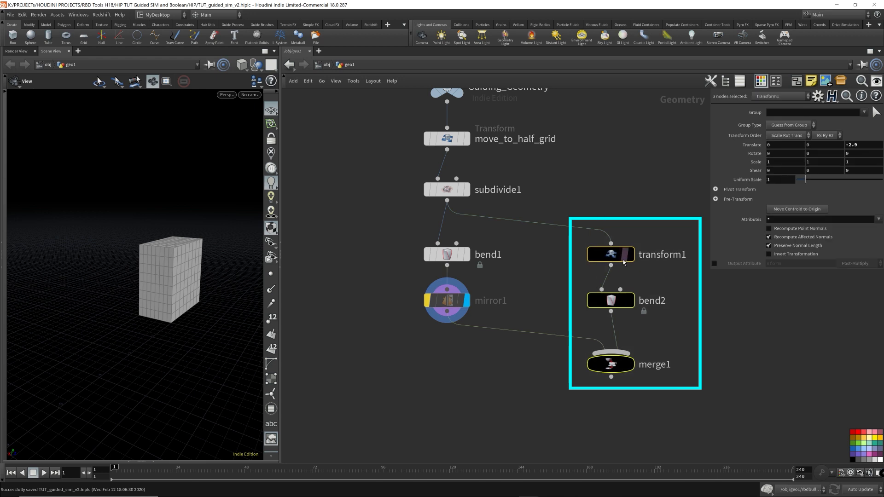
drag(623, 258, 662, 272)
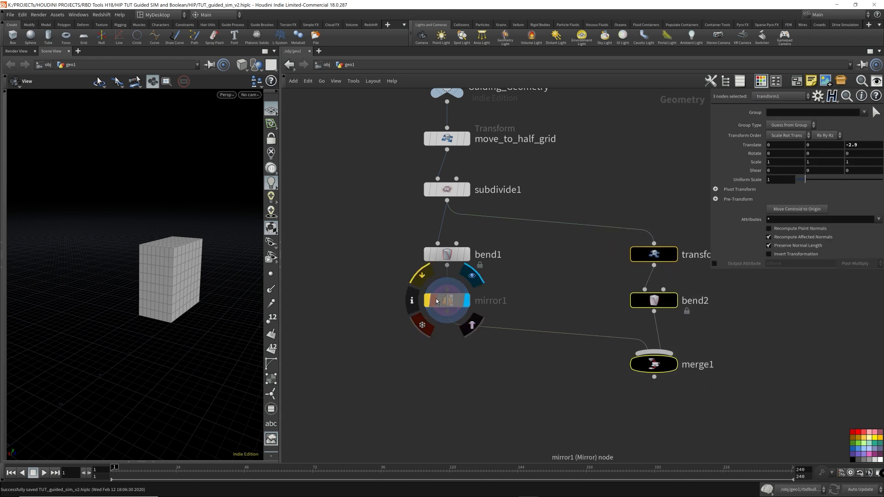
drag(392, 324, 487, 294)
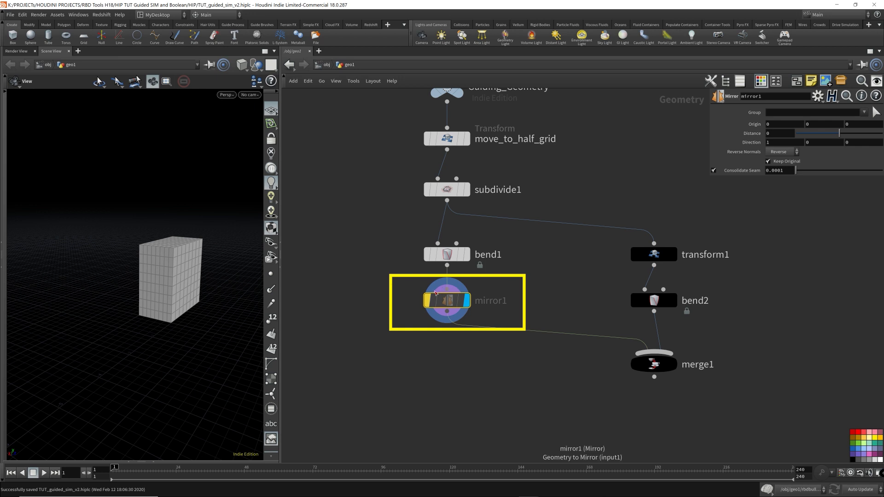
key(q)
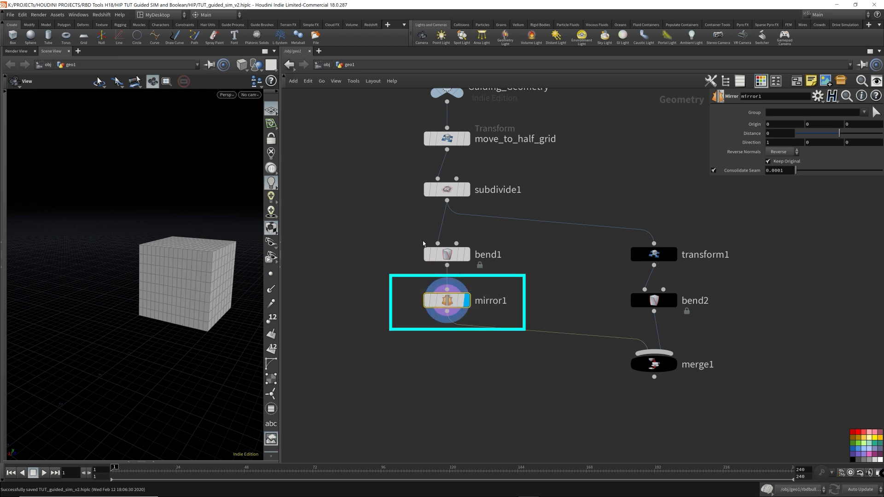
- Try bend1's Bend at 80 on the mirrored box, and undo the change
click(447, 254)
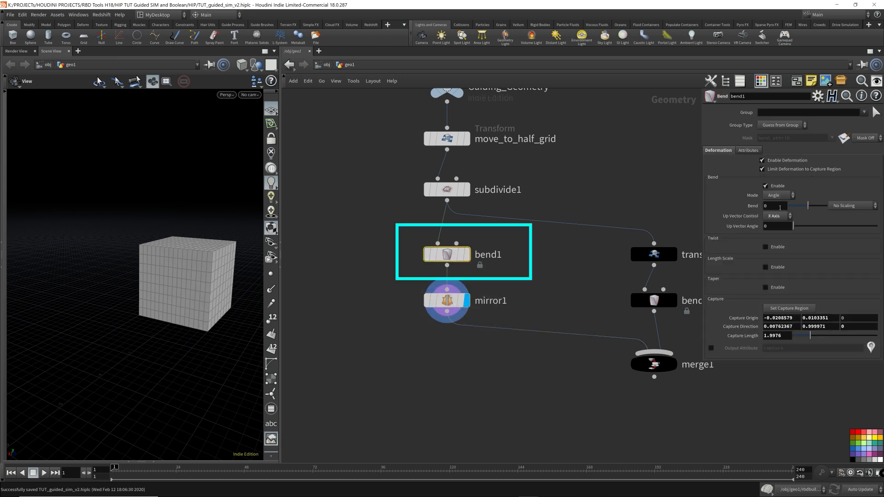
text(.4)
mouse_move(780, 206)
middle_down()
mouse_move(829, 206)
mouse_move(780, 185)
mouse_move(842, 185)
mouse_move(815, 185)
mouse_move(776, 219)
middle_up()
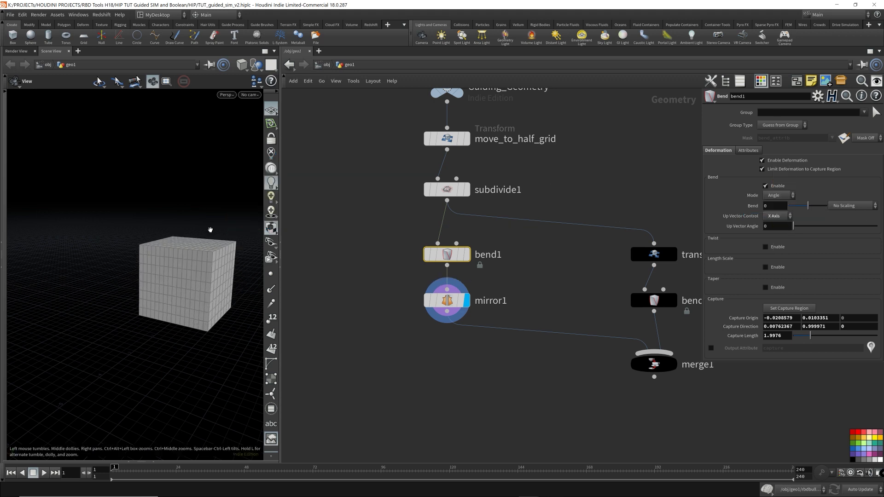
drag(212, 229, 212, 275)
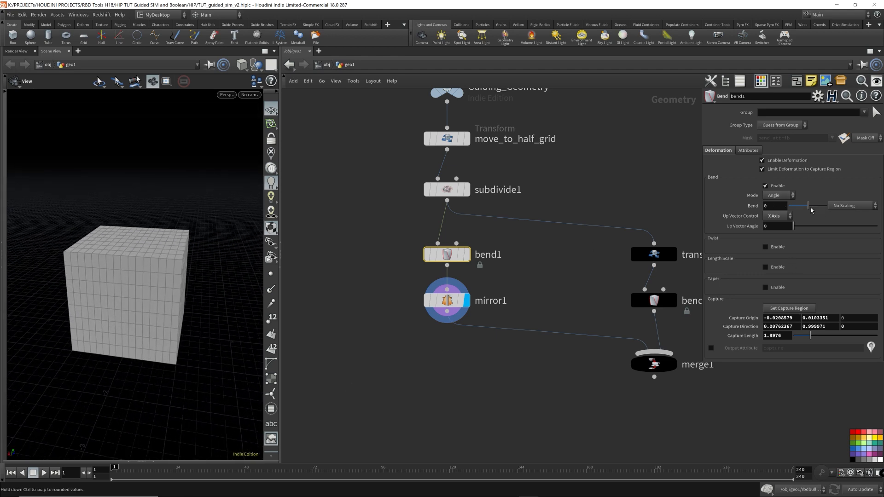
drag(809, 211, 828, 213)
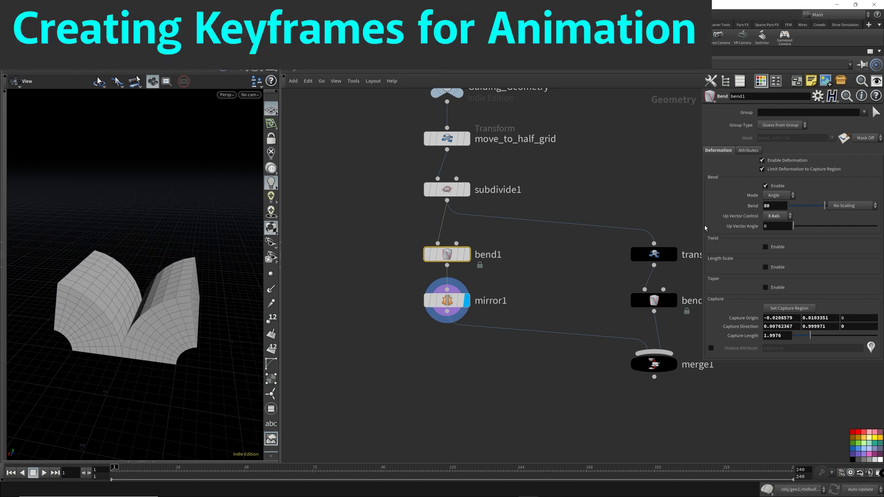
key(ctrl+z)
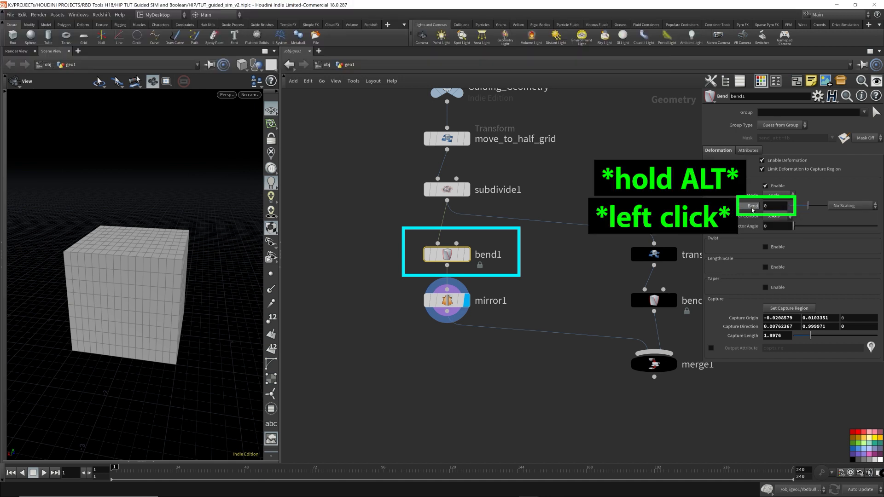
- Keyframe bend1's Bend at 0 on frame 1 and go to frame 48
alt+click(755, 209)
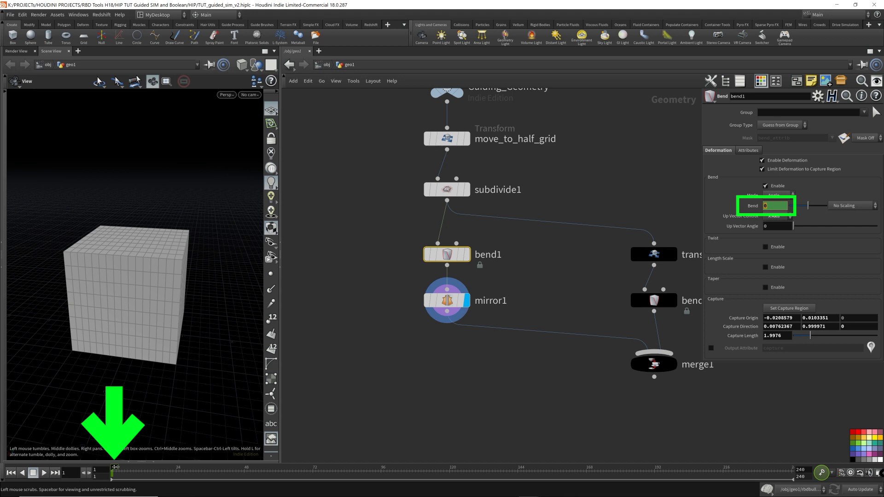
drag(115, 467, 250, 466)
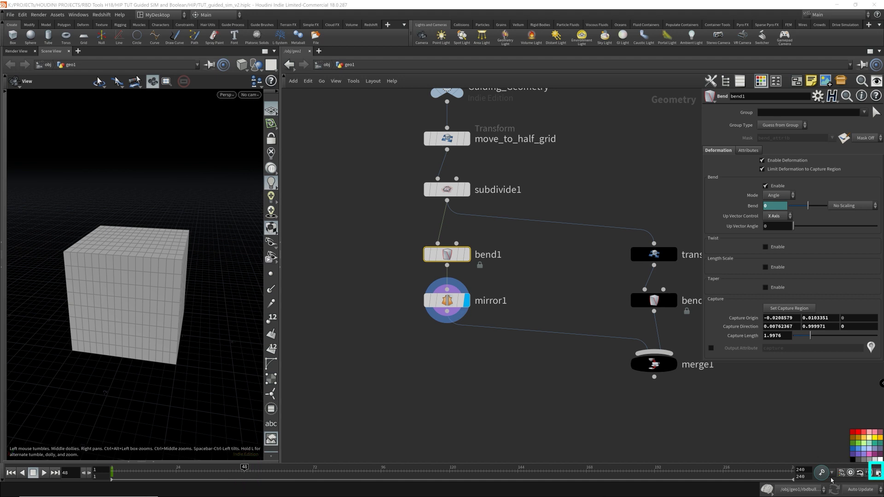
- Check the frame rate in the global animation options and close them
click(877, 472)
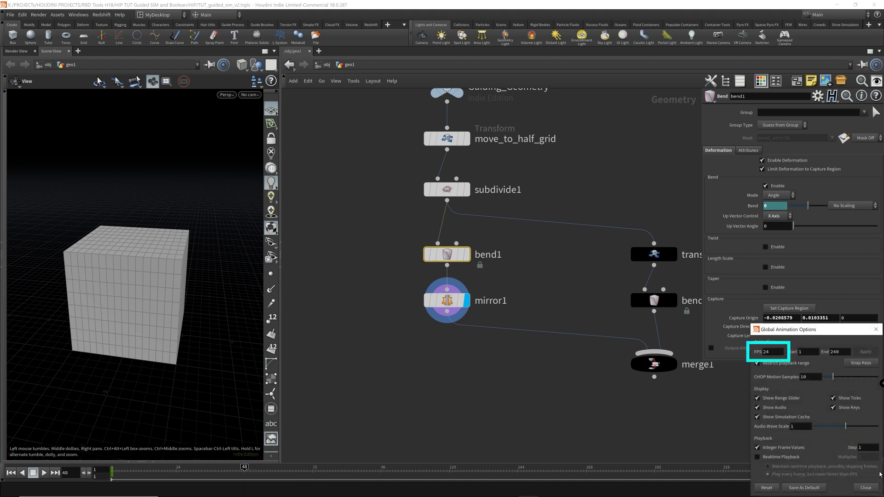
double_click(771, 351)
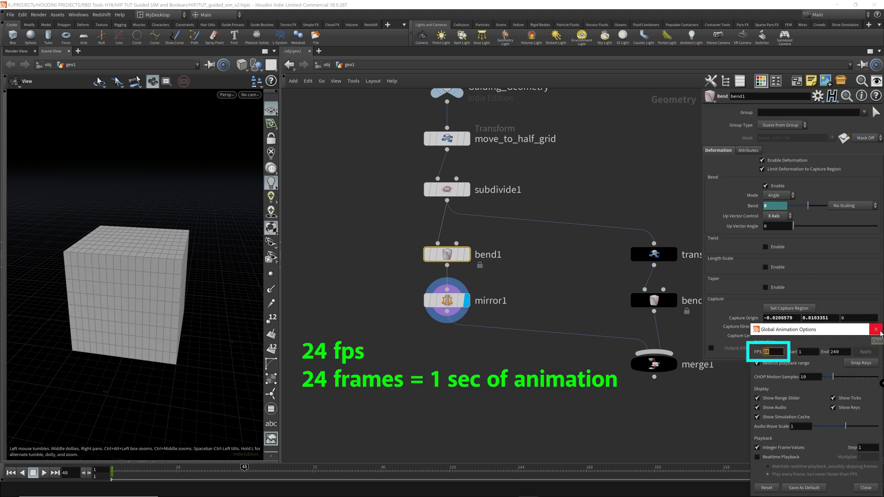
click(879, 331)
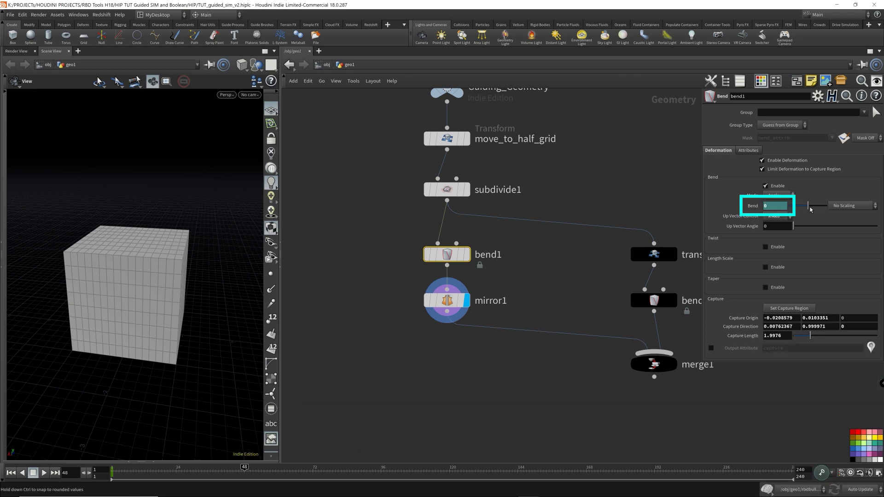
- Set bend1's Bend to 90 and keyframe it at frame 48, and scrub back to frame 1
drag(809, 208, 827, 211)
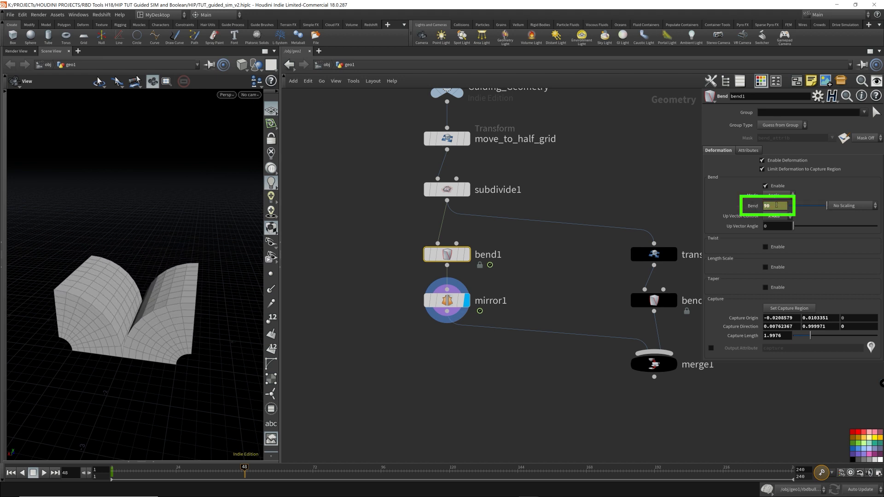
alt+click(752, 207)
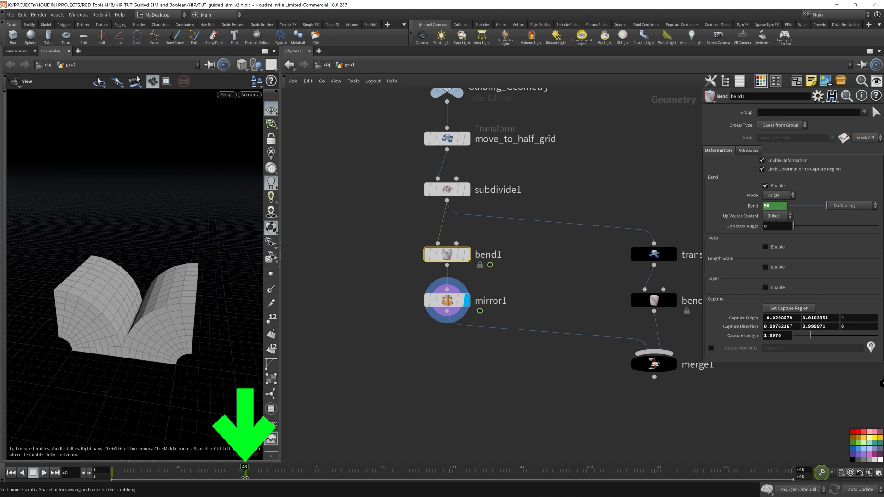
drag(245, 467, 114, 478)
- Move the whole guiding geometry branch, from Guiding_Geometry to merge1, closer to the main fracture network
scroll(433, 338, down, 2)
middle_drag(433, 339, 590, 316)
scroll(591, 316, down, 3)
drag(517, 392, 713, 195)
drag(601, 213, 433, 215)
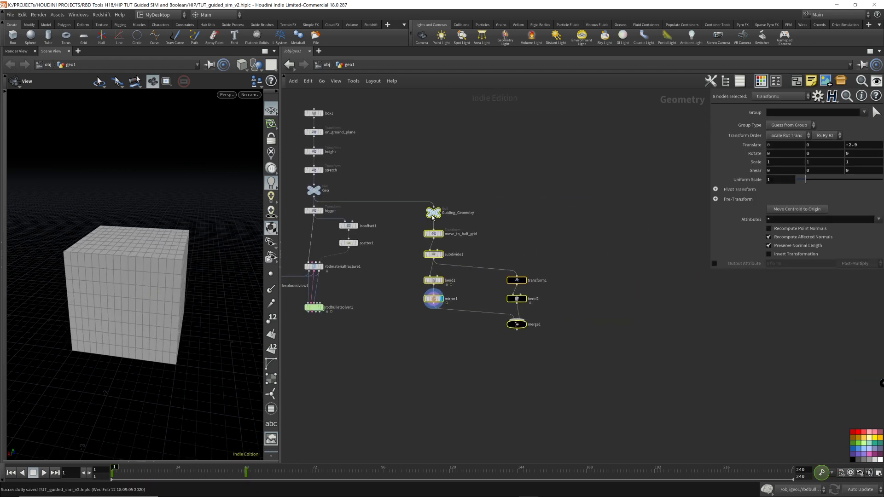
- Move rbdbulletsolver1 farther below rbdmaterialfracture1, and select it to locate its Guide Sim input
middle_drag(373, 310, 508, 335)
scroll(499, 312, up, 3)
scroll(500, 312, up, 2)
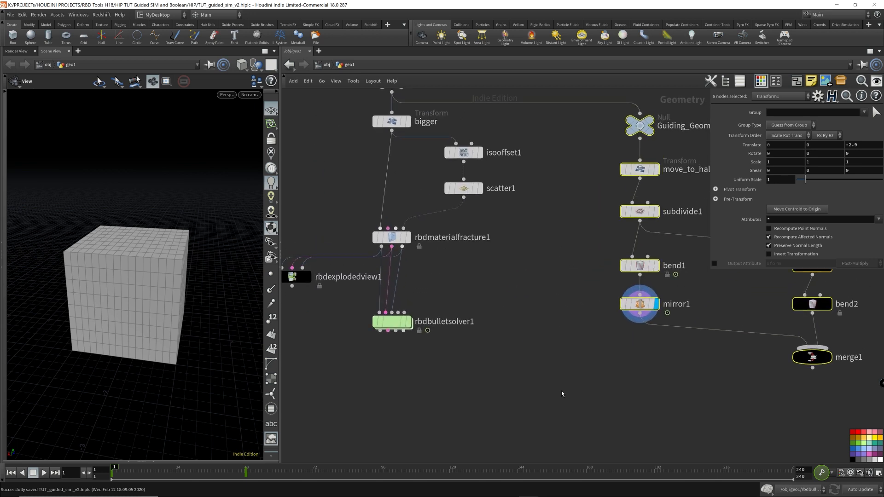
click(562, 394)
drag(400, 322, 400, 368)
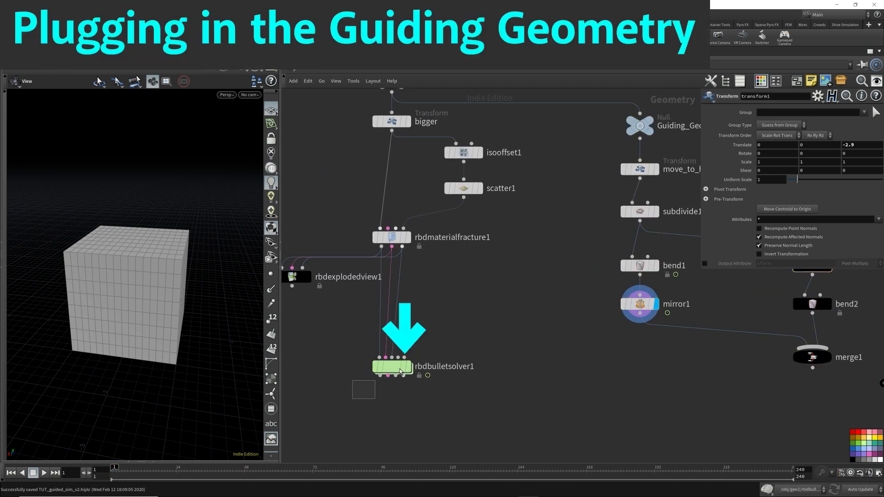
click(393, 367)
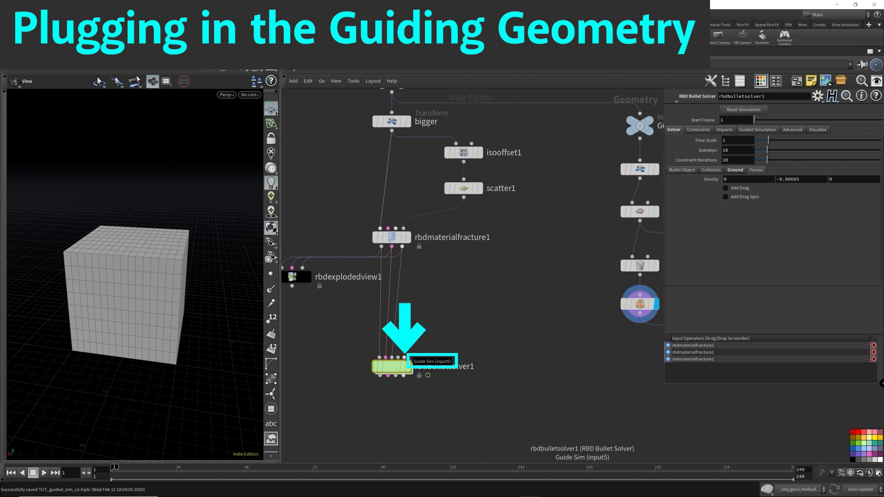
- Compare the fractured box at rbdbulletsolver1 with the guiding geometry at mirror1, scrubbing through the bend animation
middle_drag(636, 363, 580, 363)
scroll(580, 363, down, 3)
drag(551, 348, 621, 185)
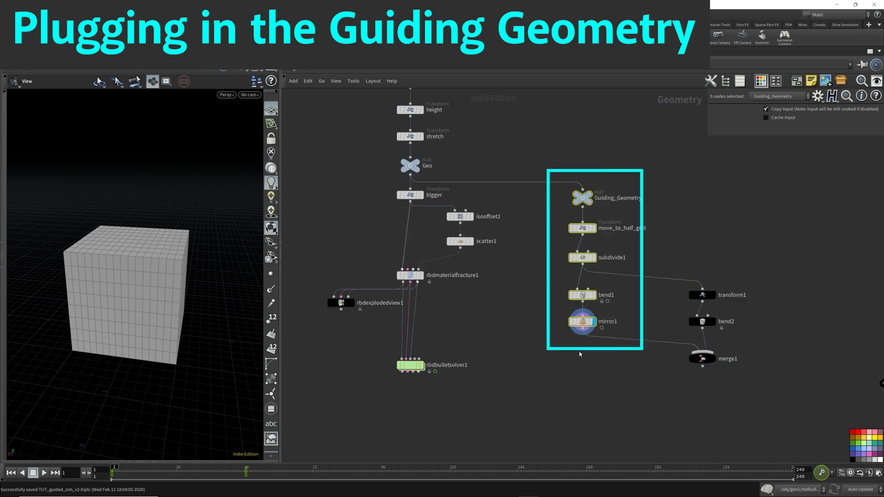
click(414, 365)
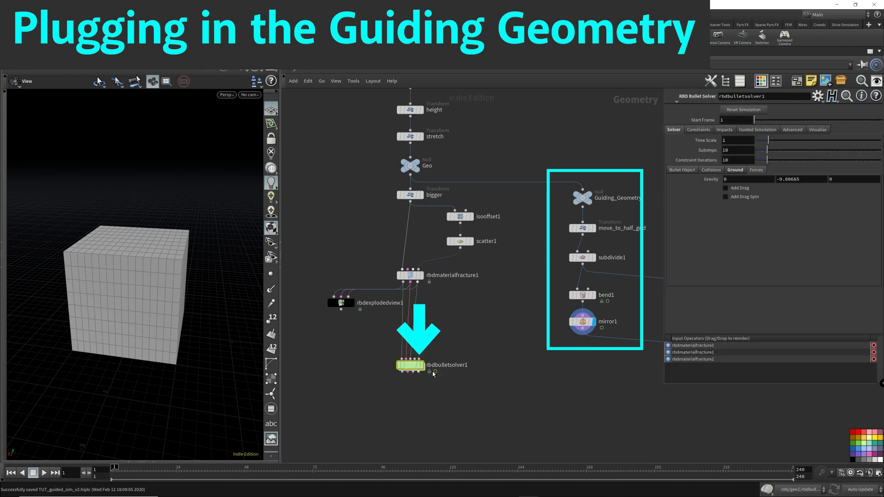
click(422, 365)
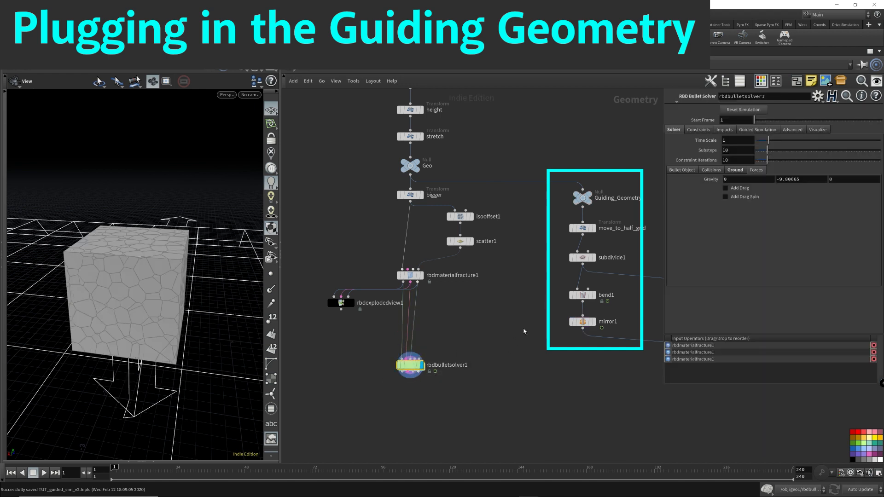
click(581, 322)
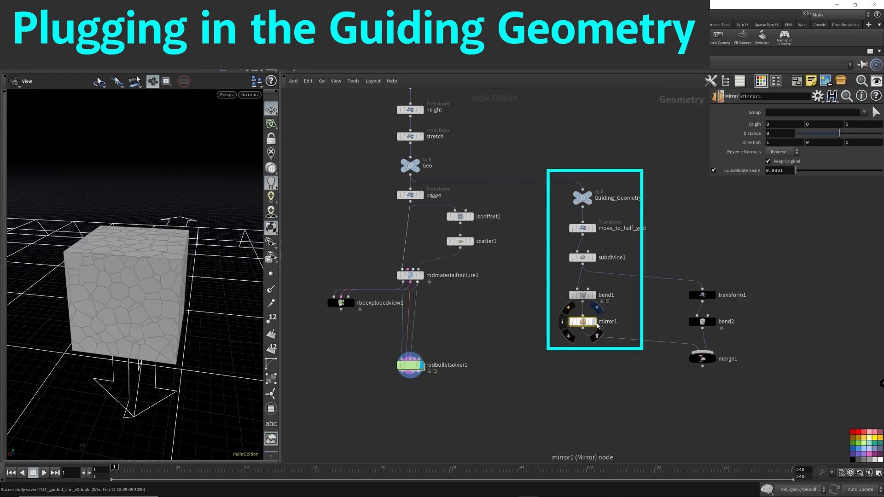
click(594, 322)
drag(206, 468, 114, 468)
- Connect mirror1 to rbdbulletsolver1's Guide Sim input with the Guiding_Geometry null inserted between them, and save the scene
click(583, 328)
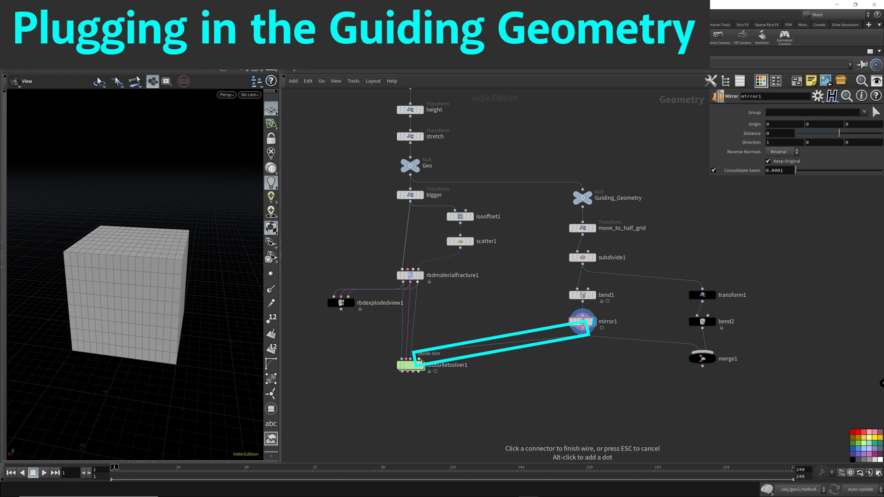
click(419, 358)
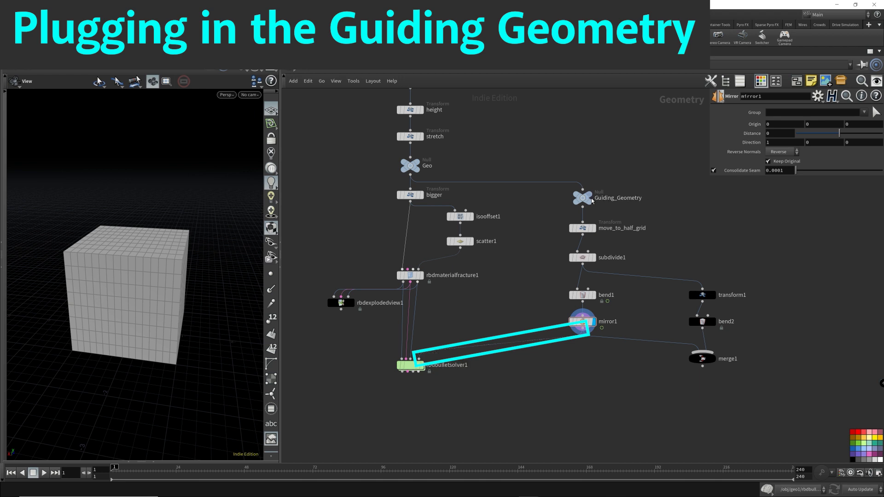
drag(584, 198, 582, 352)
drag(419, 366, 418, 393)
middle_drag(426, 394, 437, 347)
key(ctrl+s)
- Display rbdbulletsolver1 and play its simulation, returning to frame 1
click(433, 346)
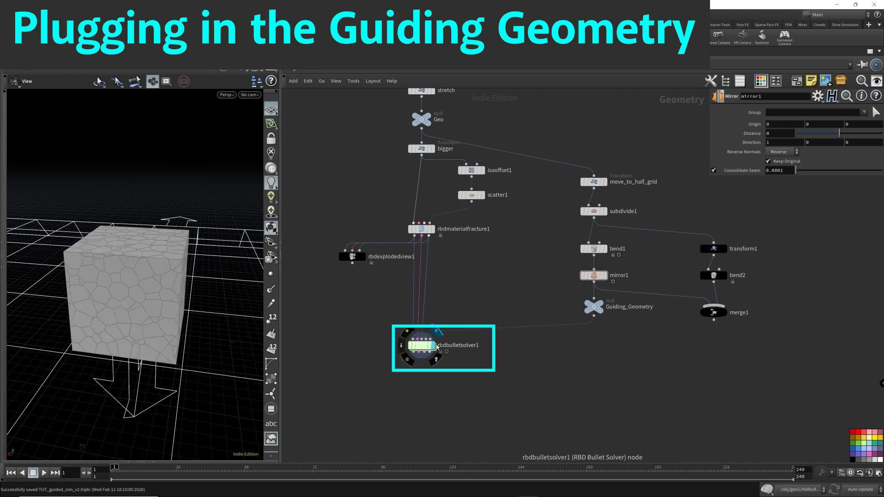
click(421, 345)
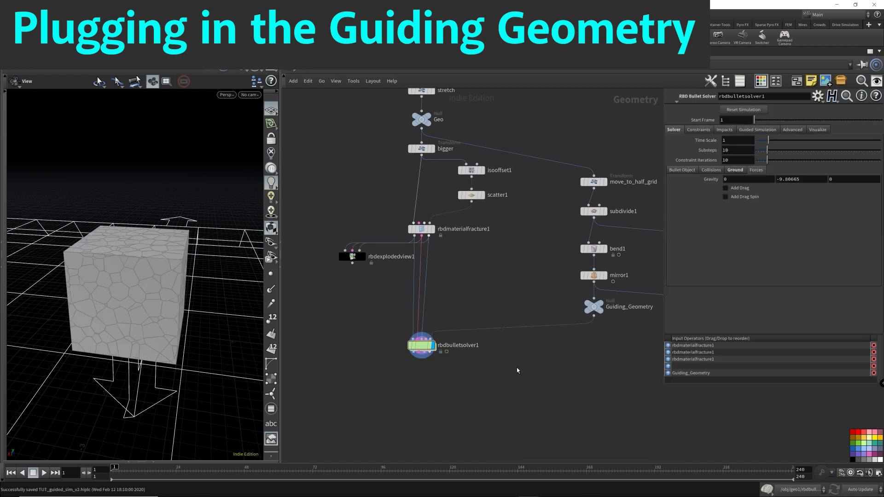
key(Up)
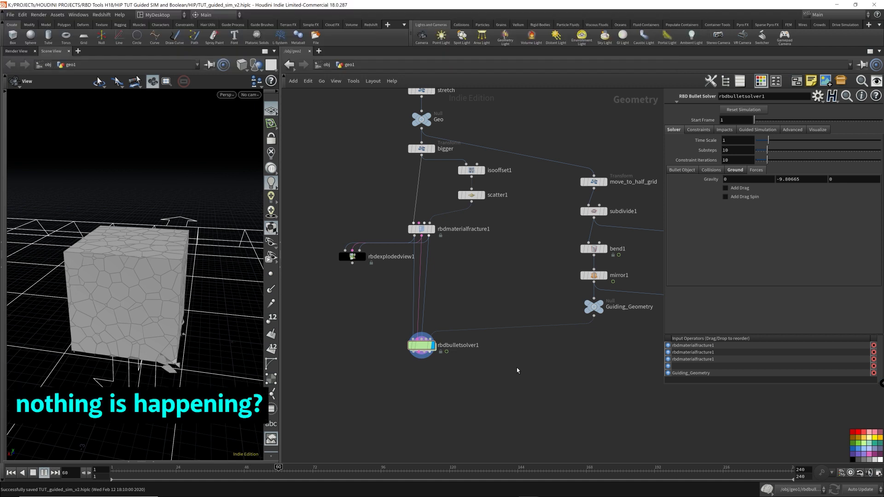
key(ctrl+Up)
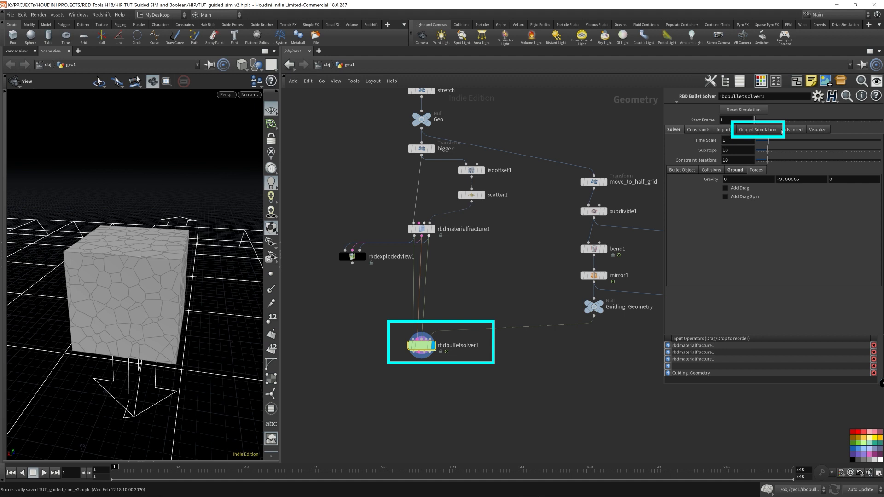
- Enable Use Guides in rbdbulletsolver1's Guided Simulation settings and play the simulation
click(767, 133)
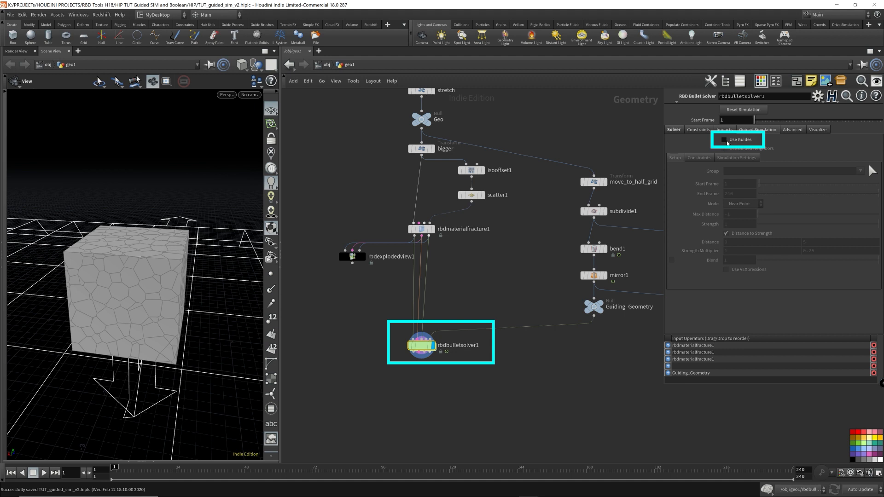
click(725, 140)
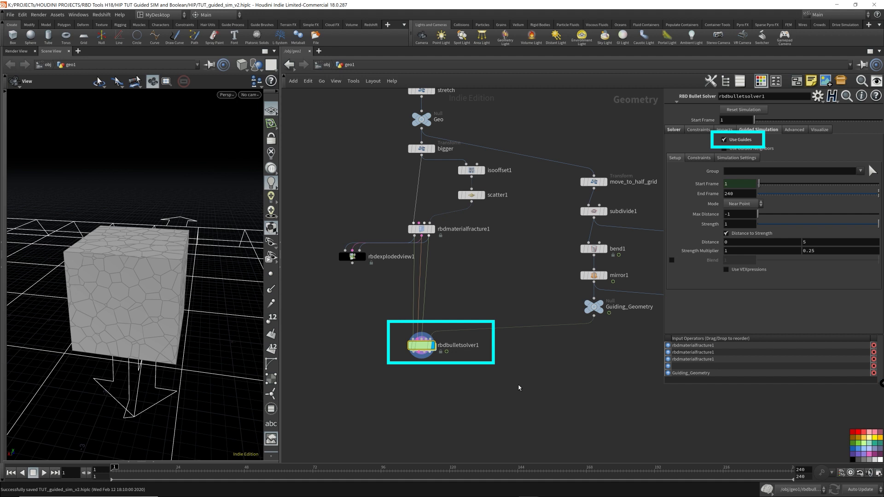
key(Up)
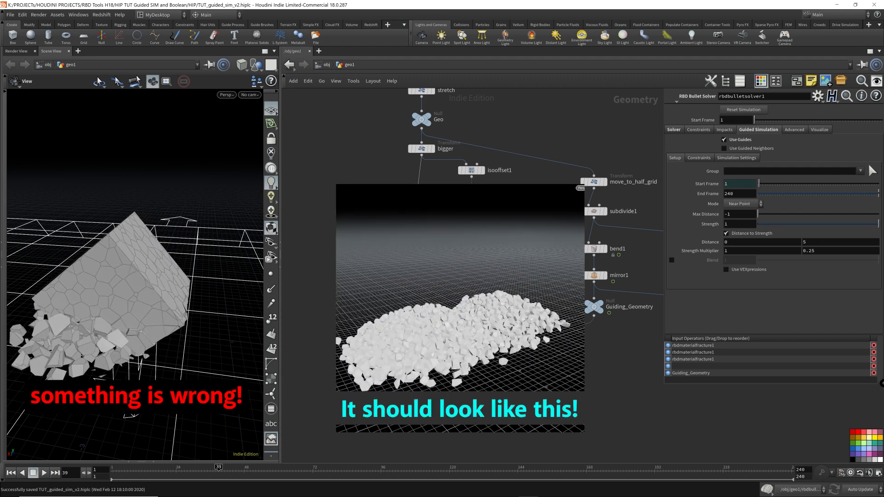
- Show Guiding_Geometry as a template over rbdbulletsolver1's result and play the simulation from frame 1 to compare them
key(ctrl+Left)
mouse_move(601, 316)
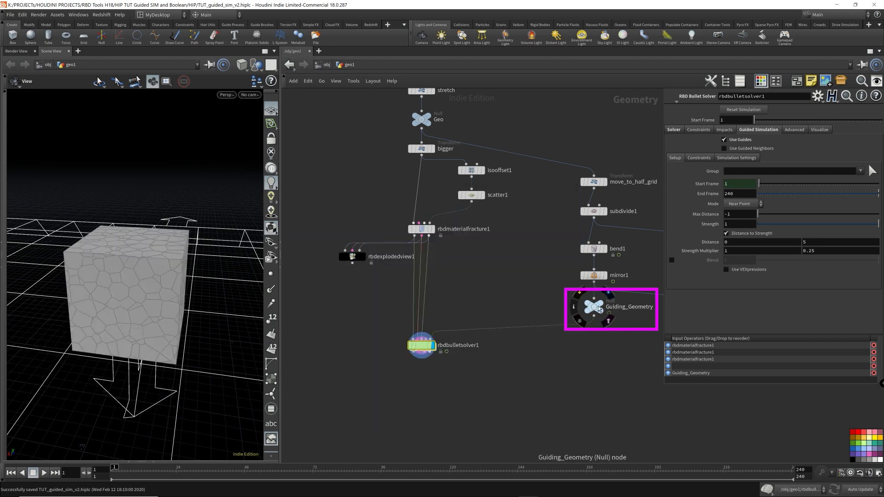
click(605, 317)
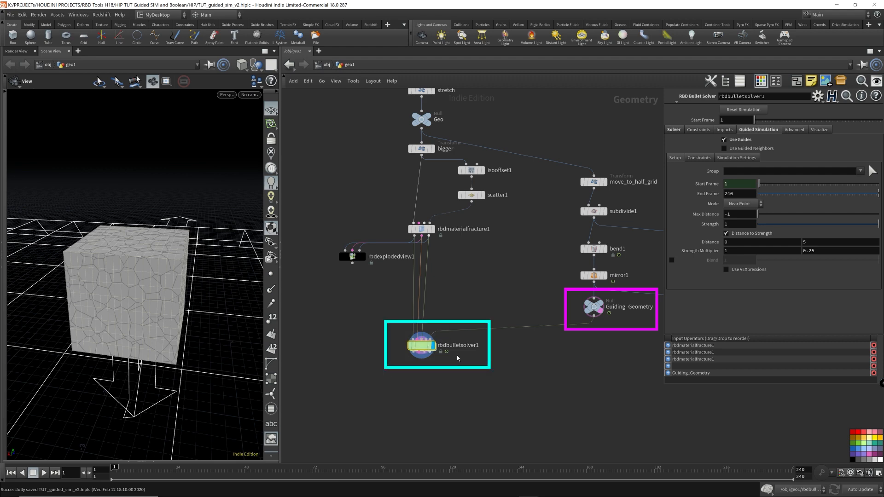
key(Up)
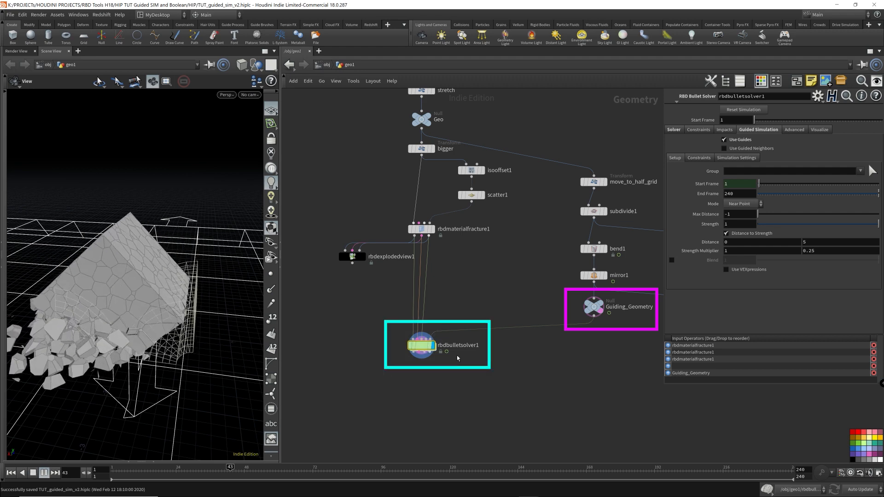
key(Up)
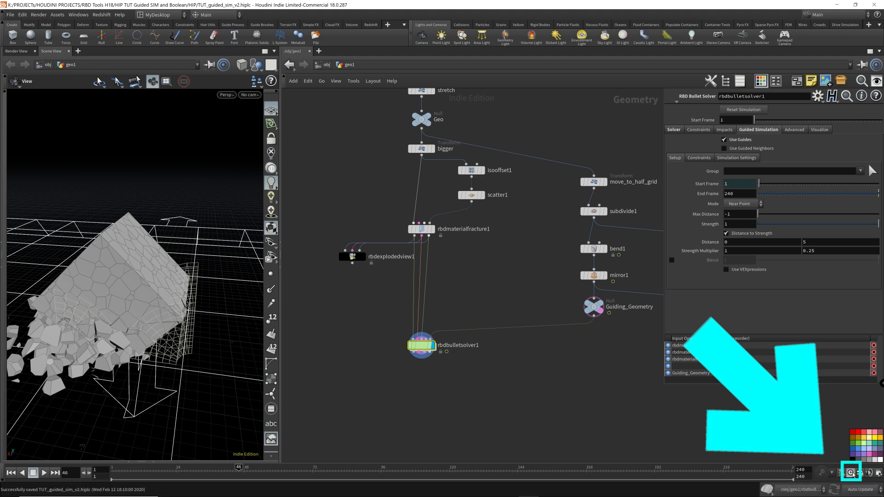
- Toggle real-time playback and replay the simulation from frame 1, returning to the first frame
click(850, 473)
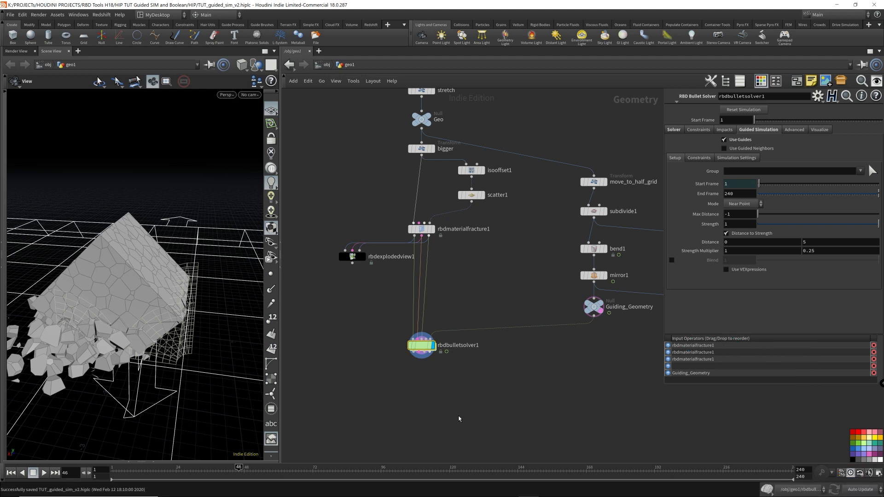
key(ctrl+Up)
key(Up)
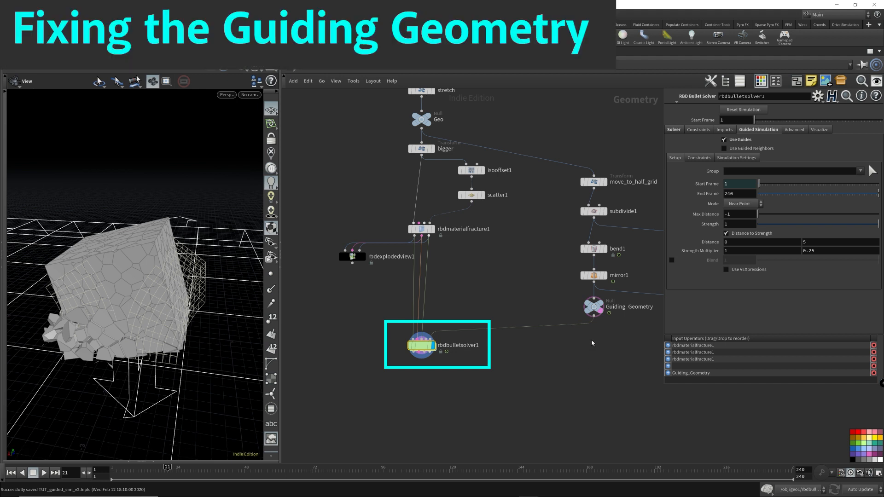
key(ctrl+Up)
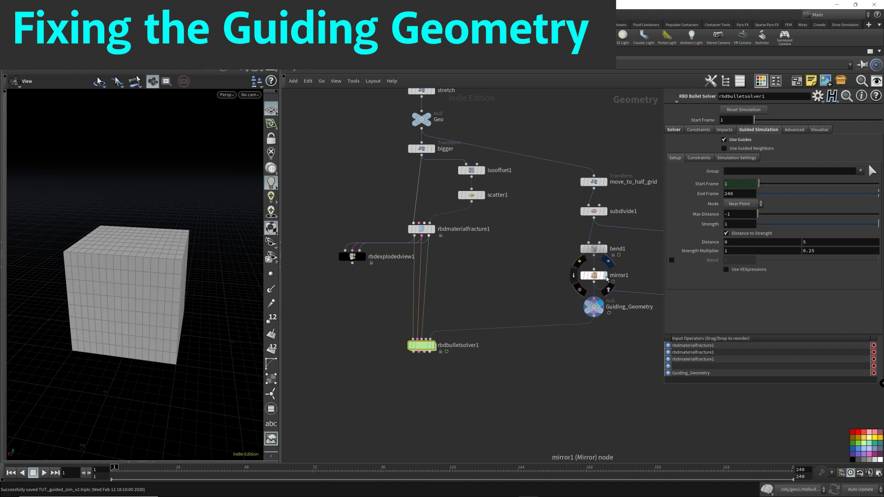
- Display bend1 with mirror1 as a template and examine the seam between the two halves at frame 24
click(607, 250)
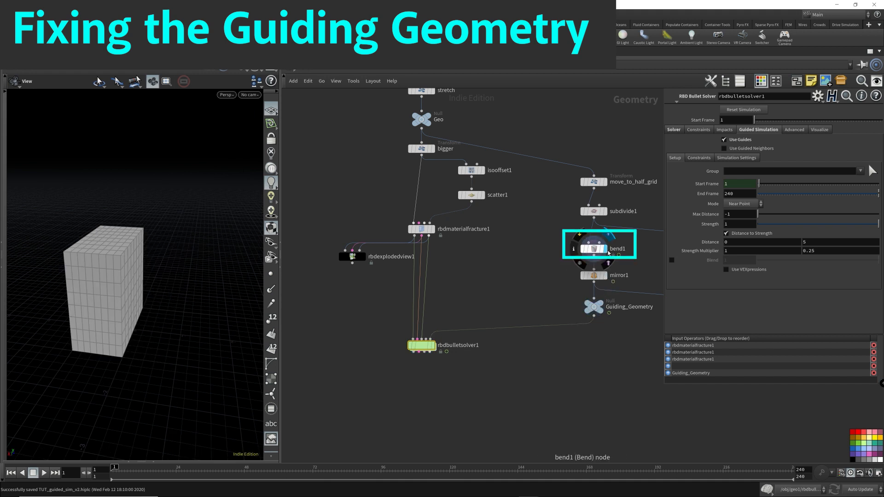
click(602, 280)
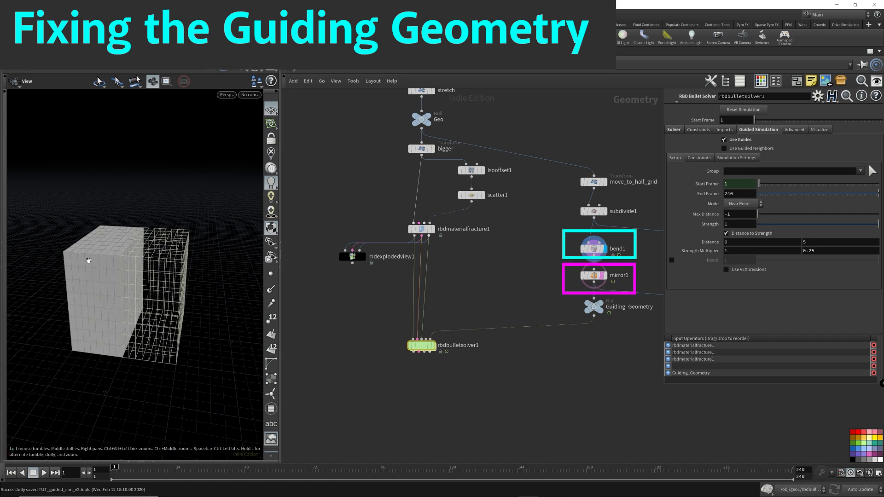
drag(87, 260, 188, 251)
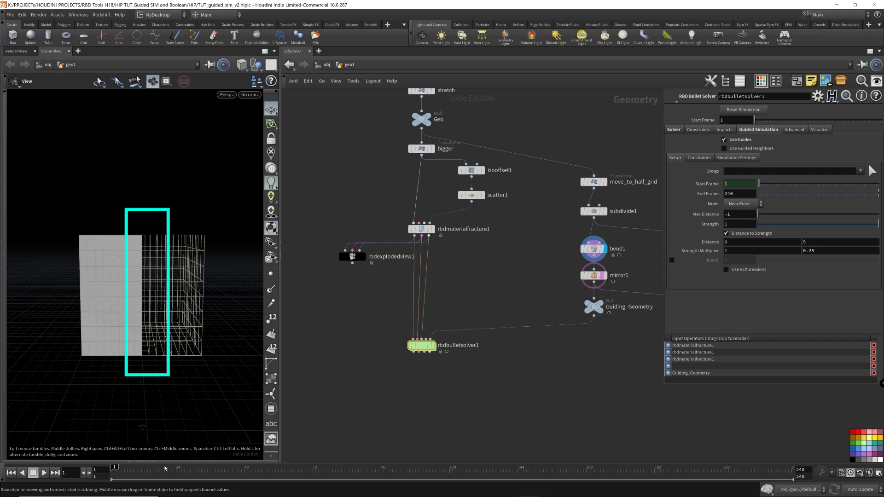
click(178, 475)
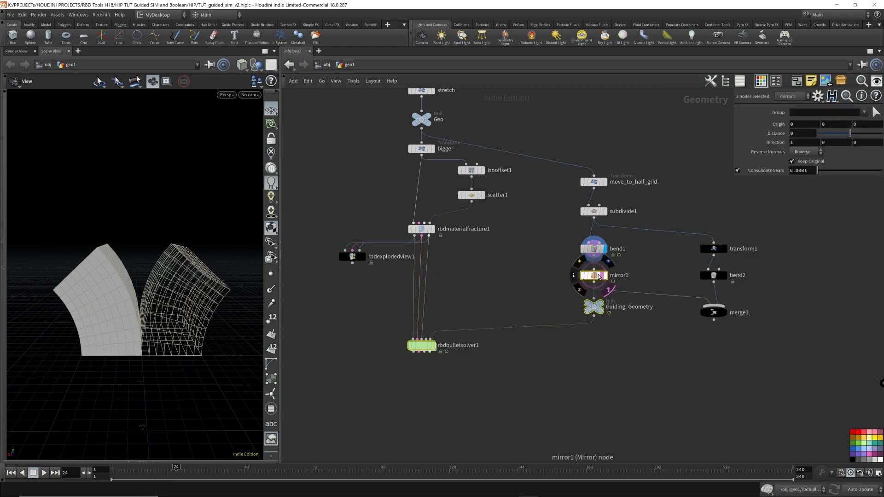
- Move mirror1 and its downstream nodes down and insert a Transform node between bend1 and mirror1
drag(594, 282, 594, 304)
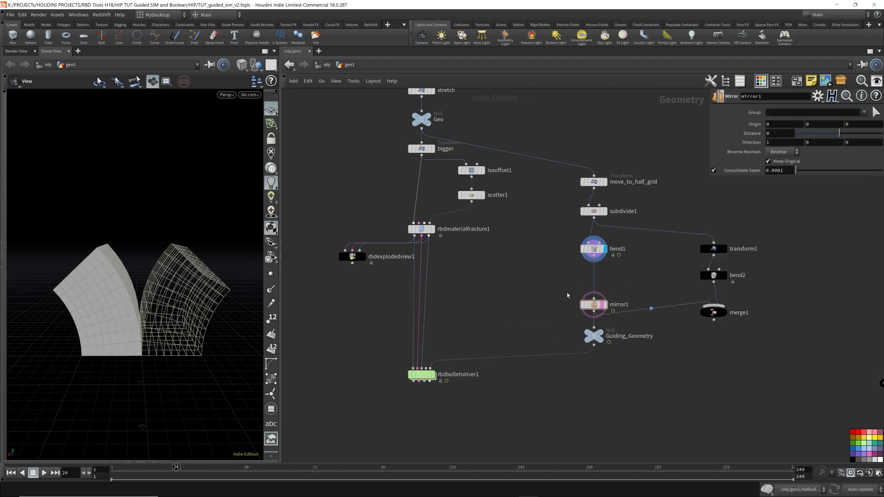
key(Tab)
text(tran)
key(Return)
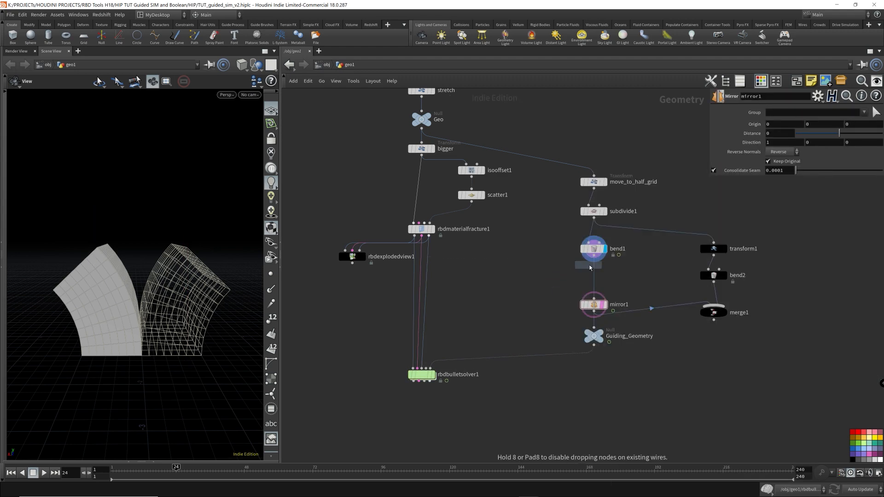
click(596, 277)
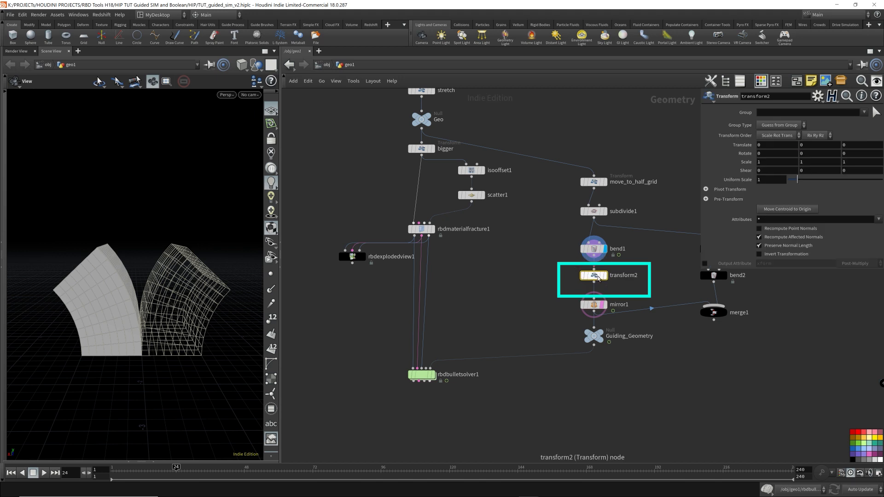
- Display transform2 and set its X translation to 0.1 to open a gap between the mirrored halves
click(603, 275)
click(778, 145)
text(.1)
key(Return)
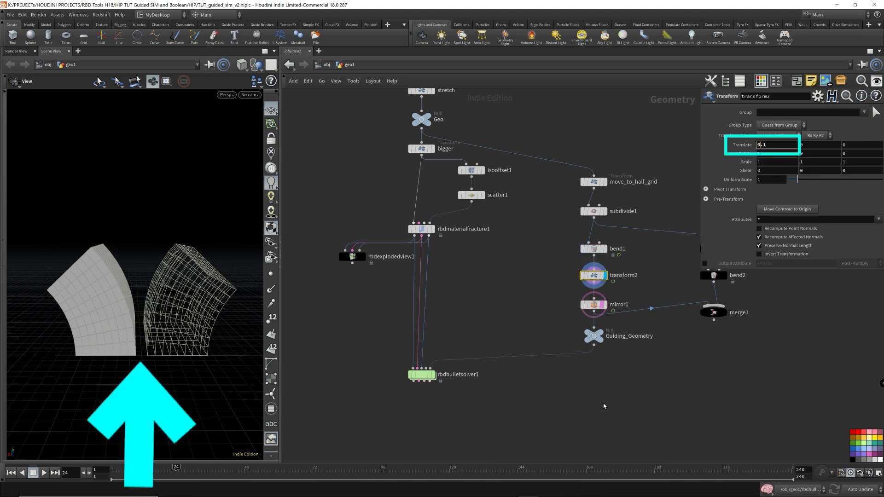
- Display Guiding_Geometry without mirror1's template and check the separated halves while scrubbing back to frame 1
click(601, 336)
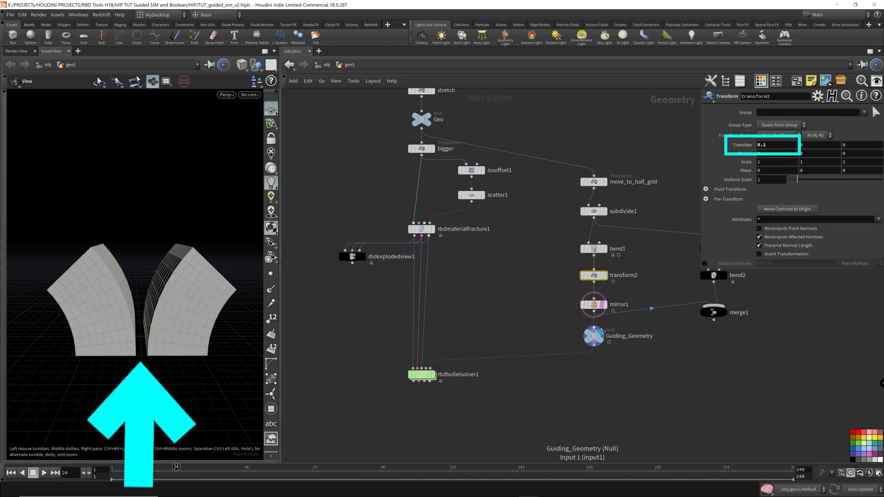
click(601, 342)
drag(175, 470, 111, 472)
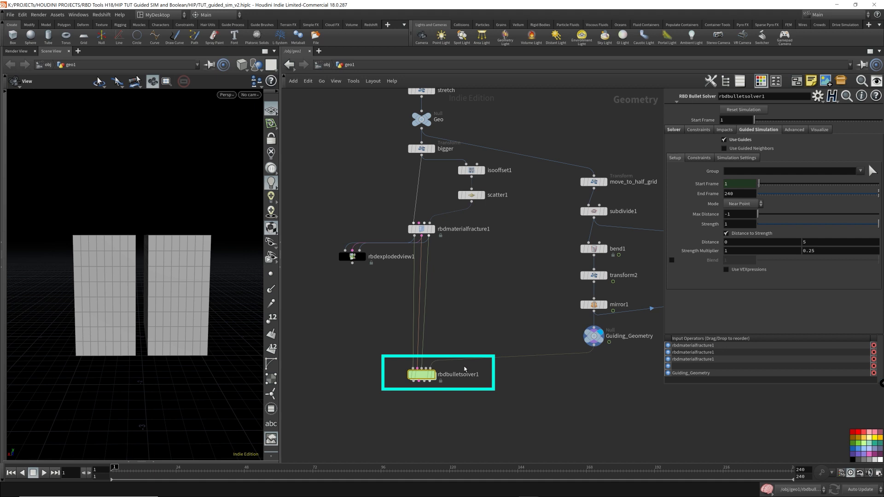
- Display rbdbulletsolver1, play the guided simulation to frame 40 and examine the collapsing pieces from several angles
click(426, 377)
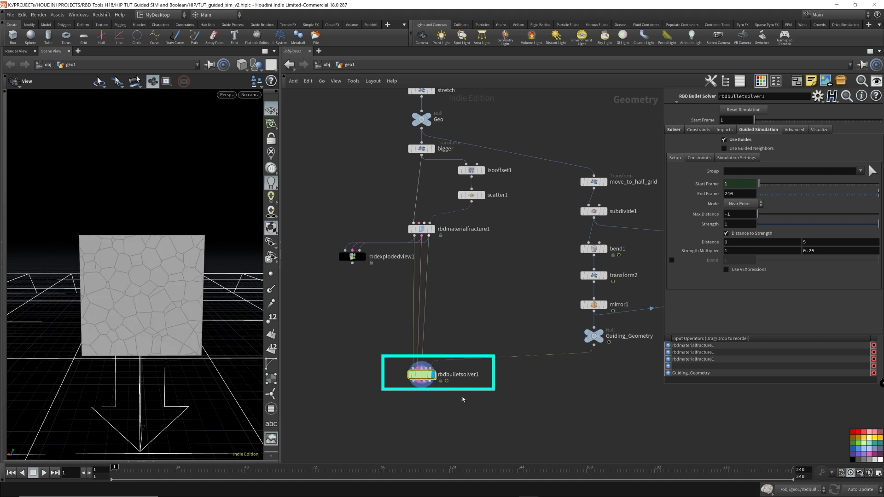
key(Up)
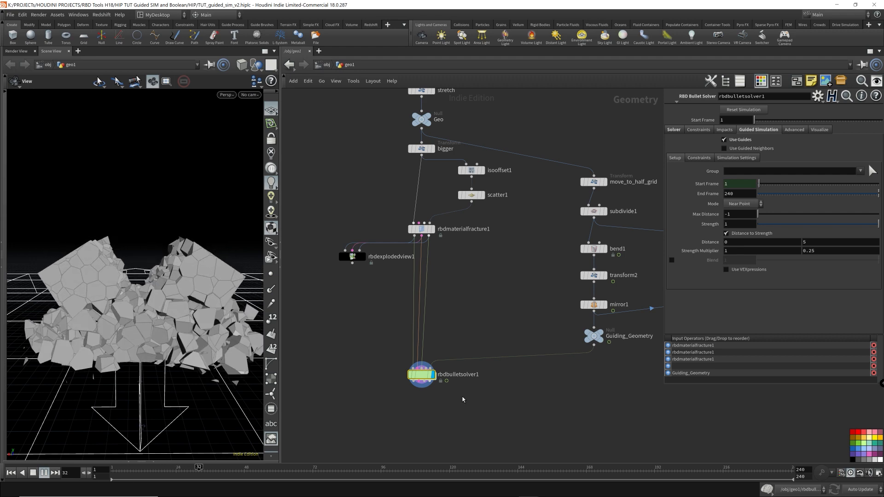
key(Up)
drag(197, 192, 169, 302)
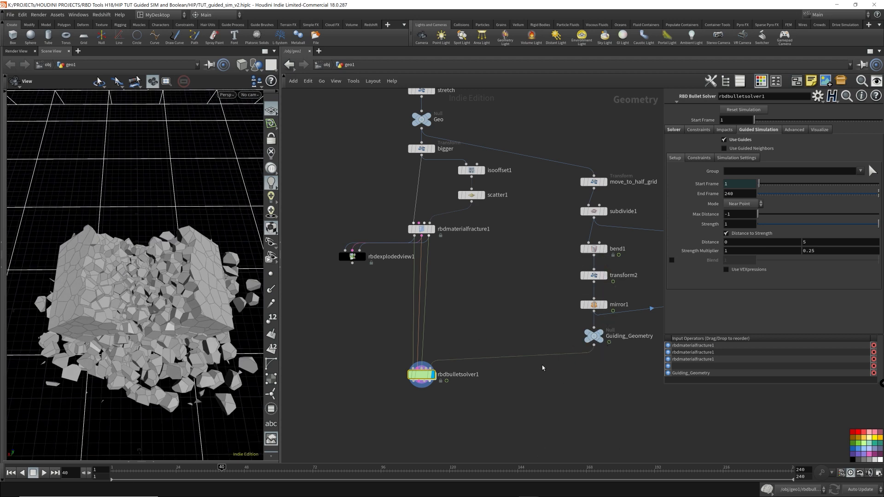
drag(166, 350, 162, 248)
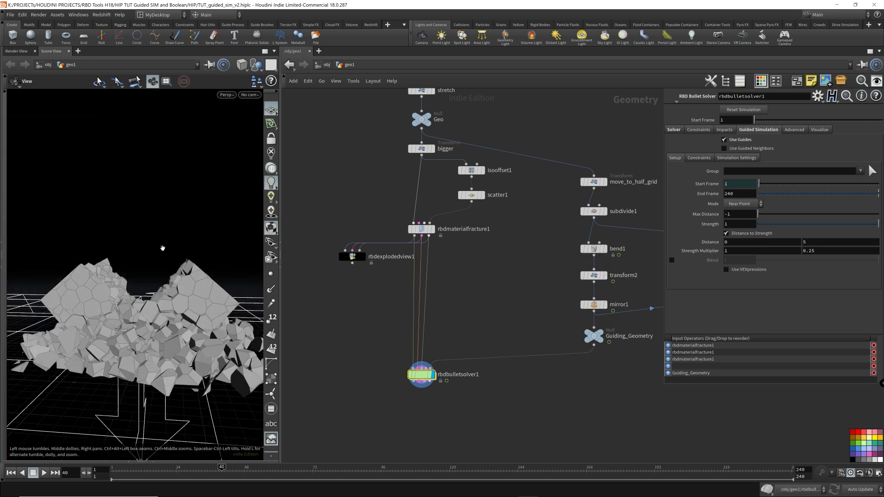